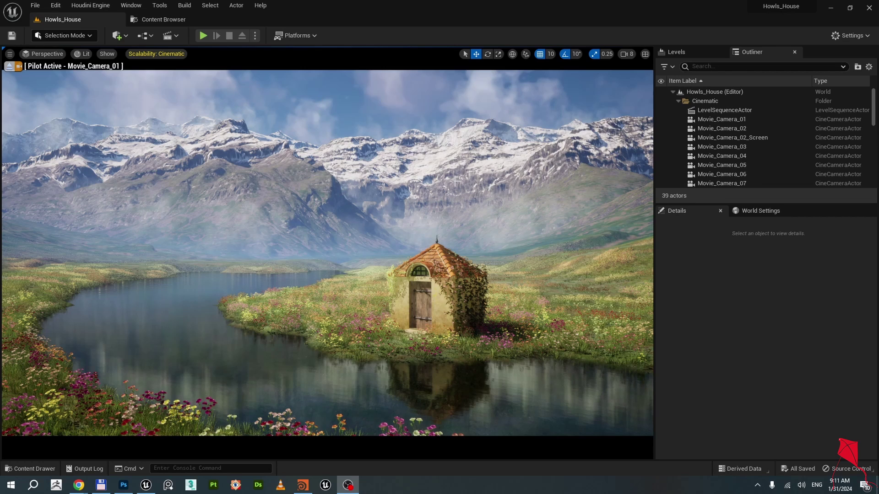
Hide the Landscape3 and Landscape4 actors in the level.
click(622, 173)
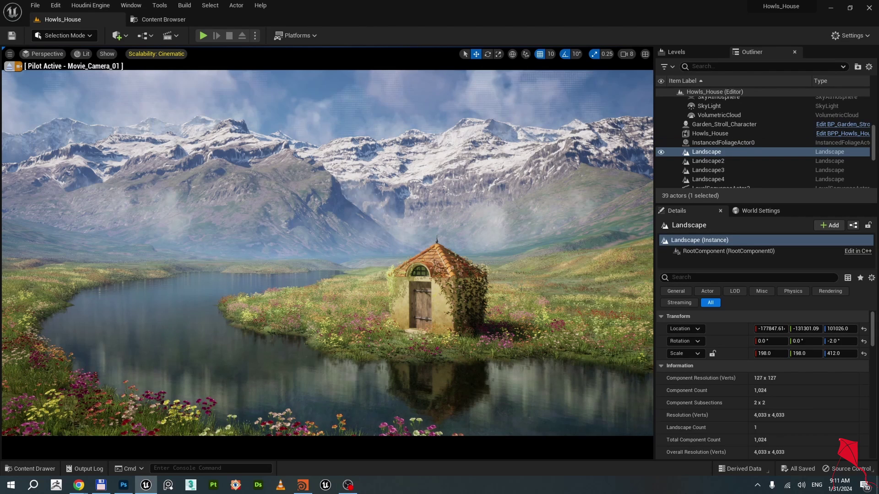
scroll(667, 165, down, 1)
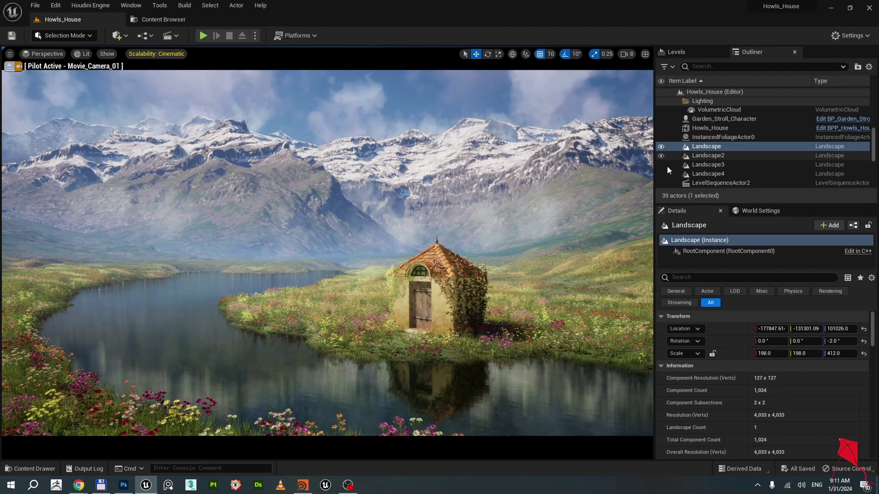
click(660, 165)
click(661, 174)
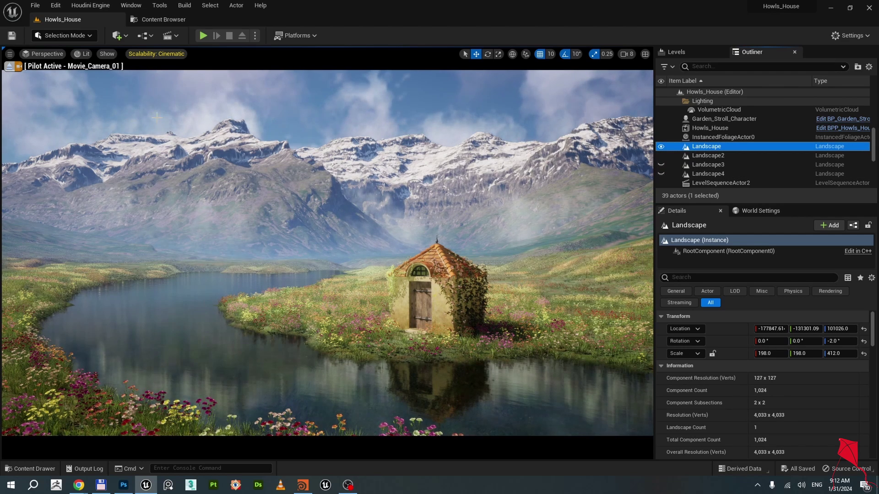
click(316, 232)
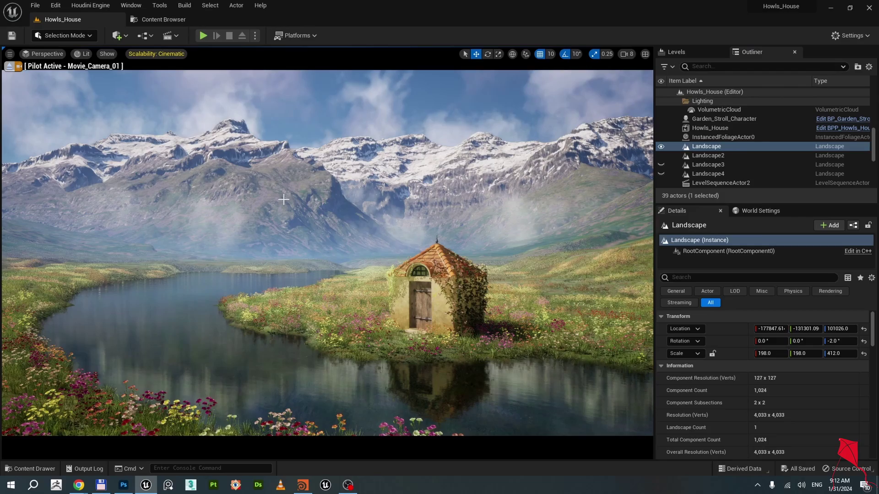
Stop piloting Movie_Camera_01 and pull the view back until the whole mountain landscape can be examined from above.
click(18, 66)
right_drag(323, 226, 323, 338)
key(s)
key(s)
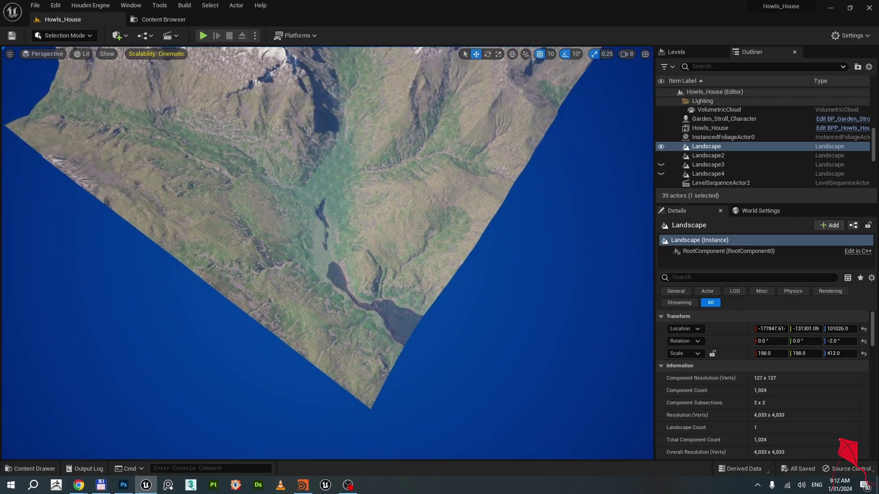
key(s)
mouse_move(323, 274)
right_down()
mouse_move(323, 181)
mouse_move(312, 280)
right_up()
key(w)
key(s)
right_drag(325, 223, 320, 232)
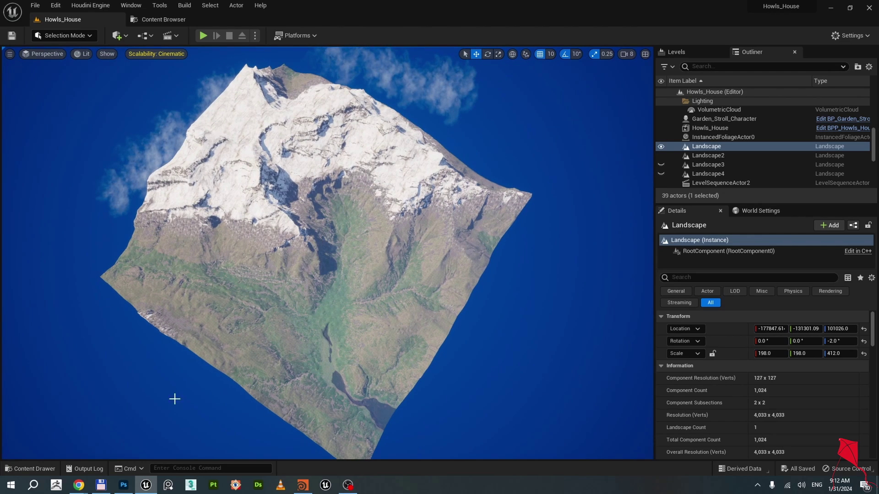
Switch to Chrome and show UNDINI's YouTube tutorial on importing real landscapes into Unreal.
mouse_move(78, 486)
click(148, 449)
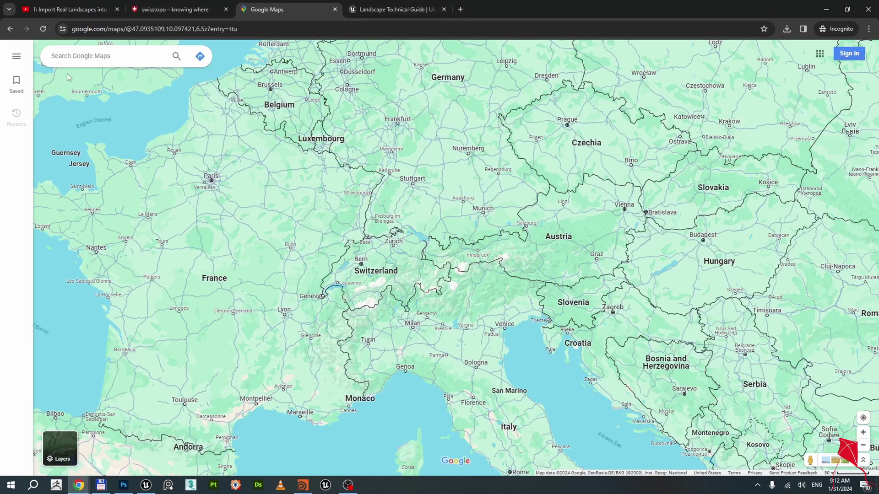
click(68, 9)
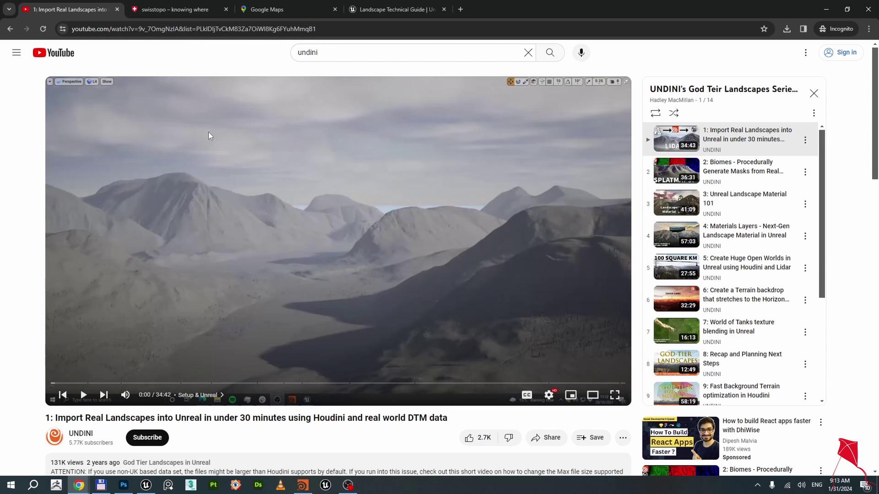
Check the numbered tile grid of Map.psd in Photoshop, and return to the landscape in Unreal Editor.
click(124, 486)
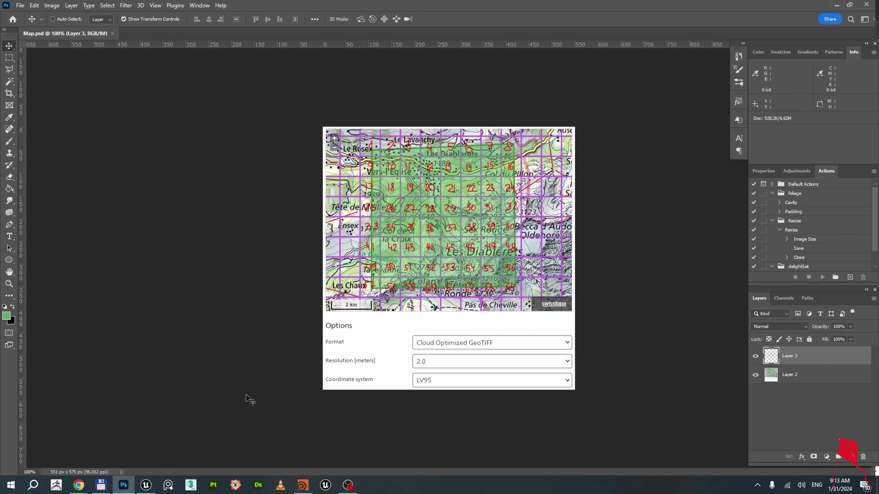
click(146, 485)
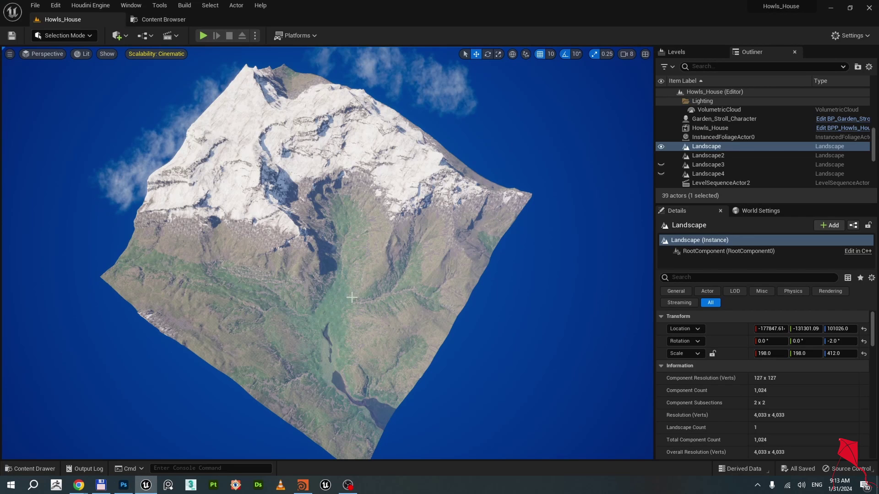
right_drag(355, 281, 355, 317)
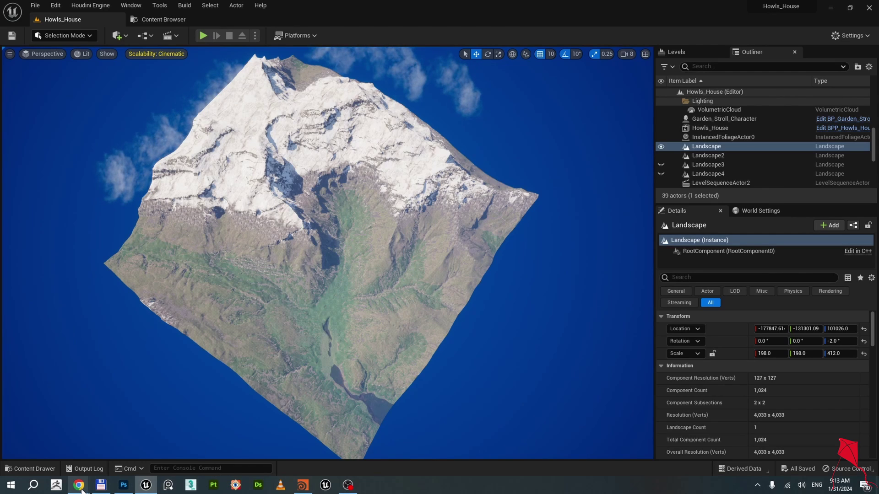
Switch to the swisstopo site in Chrome and open the swissALTI3D page among the height models.
mouse_move(81, 487)
click(131, 448)
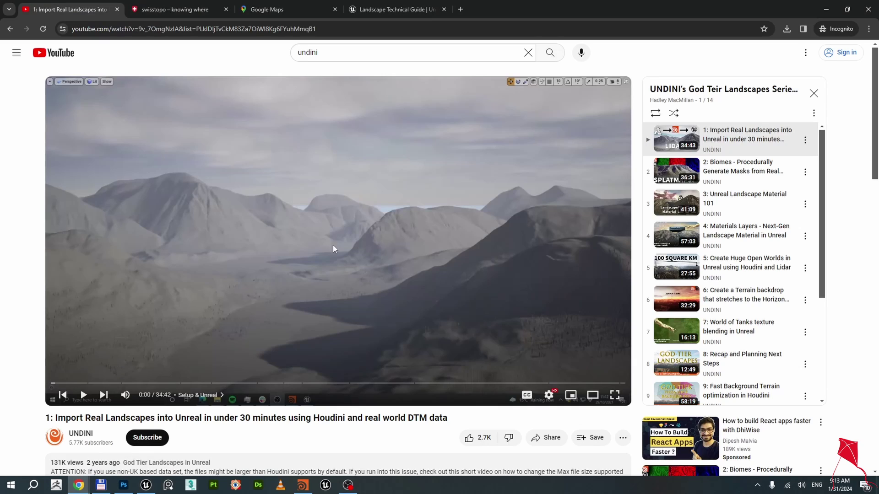
click(159, 10)
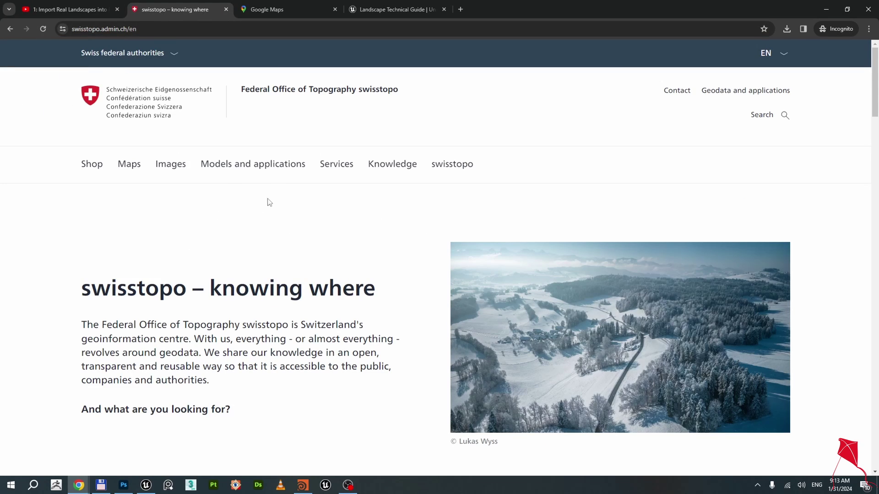
click(257, 168)
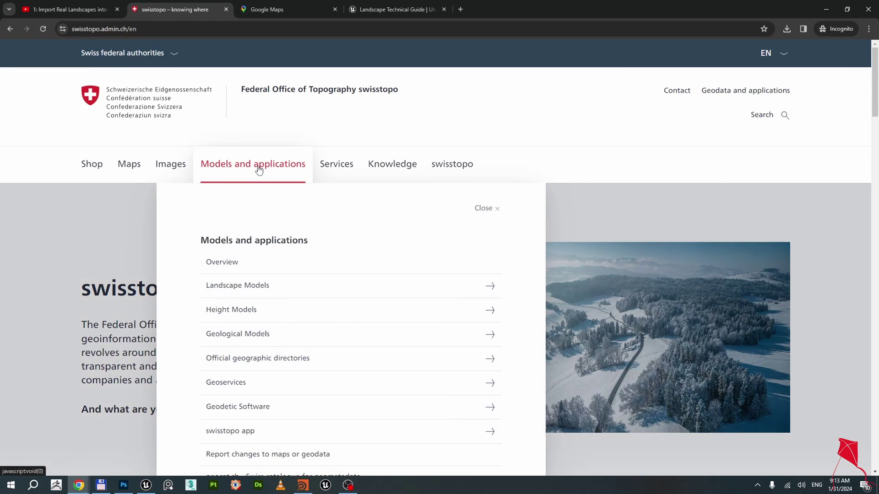
click(251, 315)
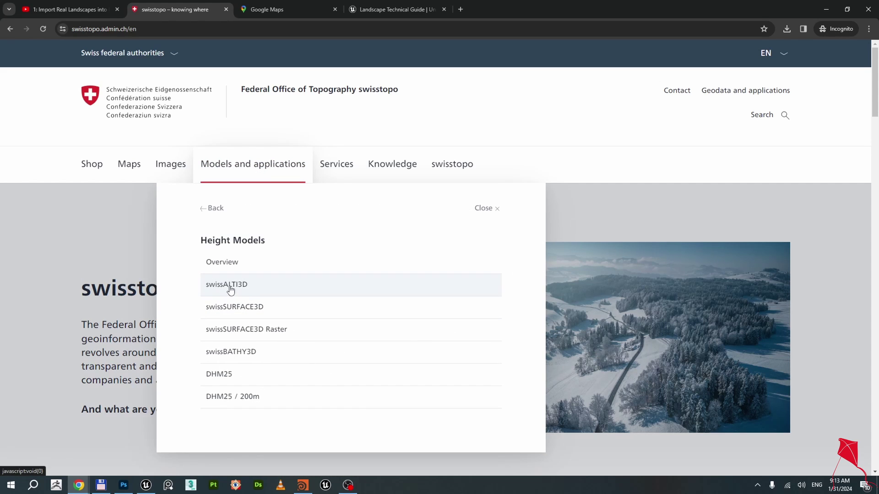
click(230, 286)
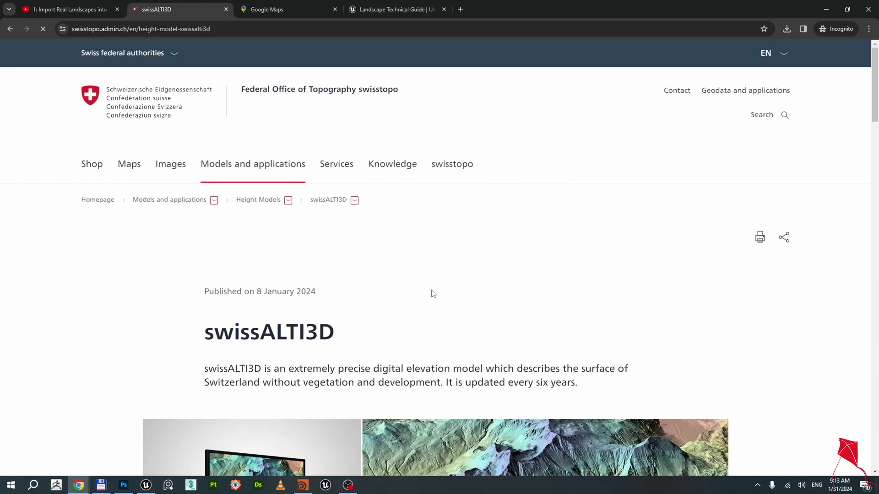
Go to the swissALTI3D download section and bring its map to southwestern Switzerland.
scroll(373, 293, down, 14)
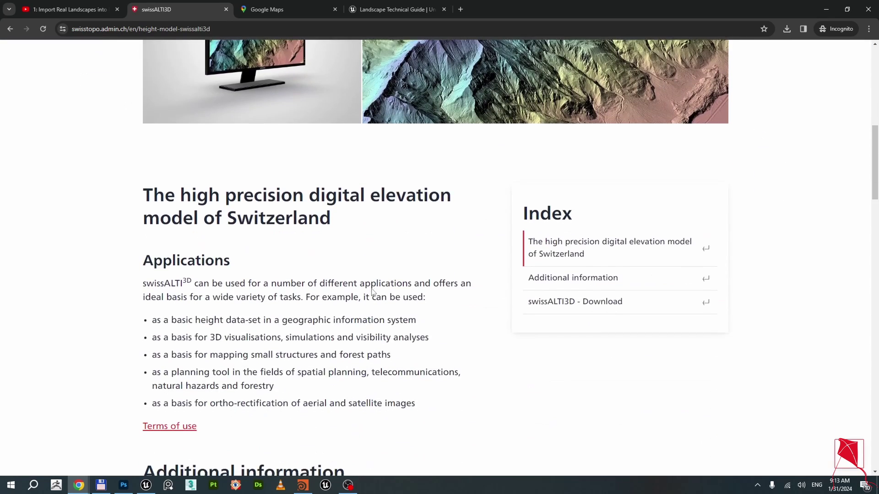
scroll(389, 291, down, 9)
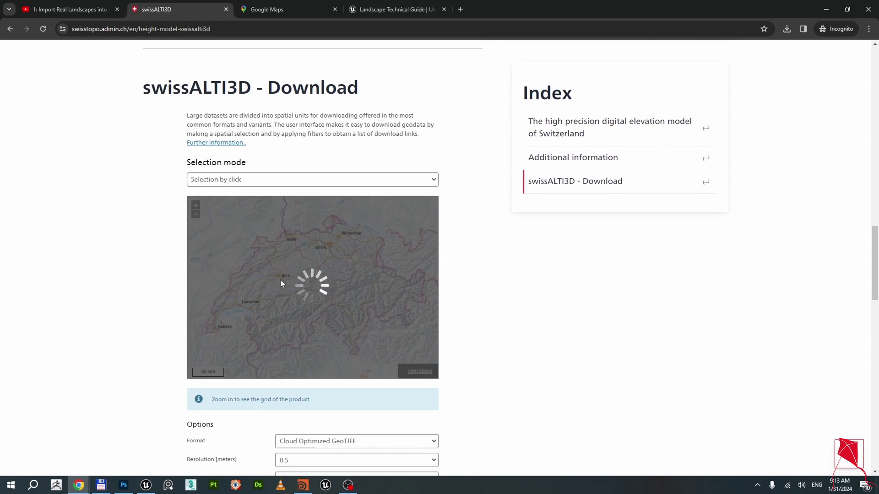
scroll(293, 304, up, 2)
drag(281, 334, 320, 287)
scroll(309, 281, up, 2)
scroll(315, 298, down, 2)
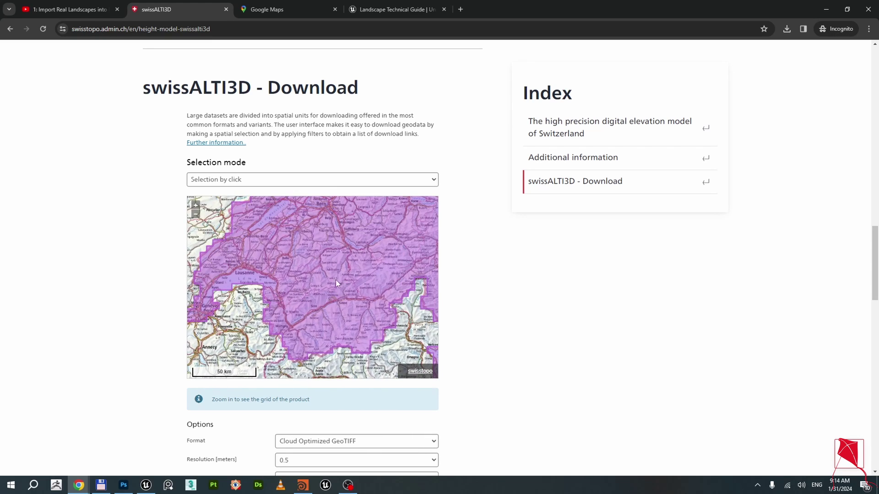
drag(336, 280, 319, 285)
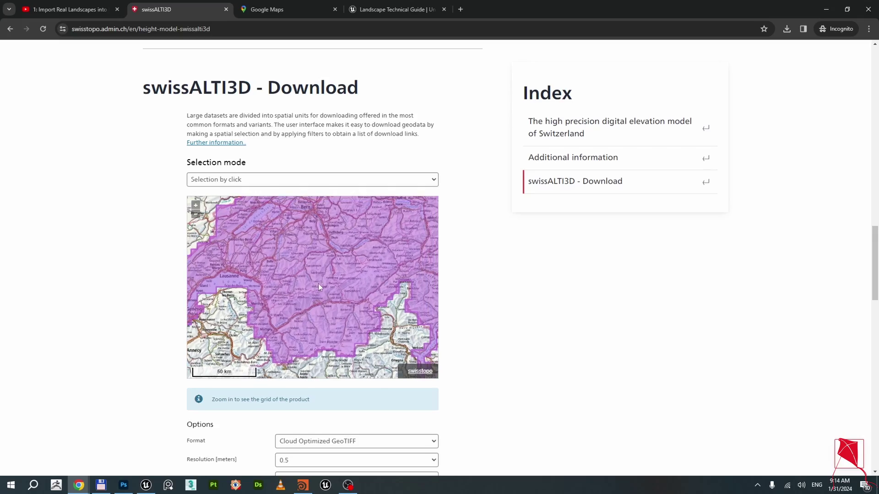
Locate the mountains east of Montreux in Google Maps and set the map type to Satellite.
click(267, 8)
scroll(364, 274, up, 6)
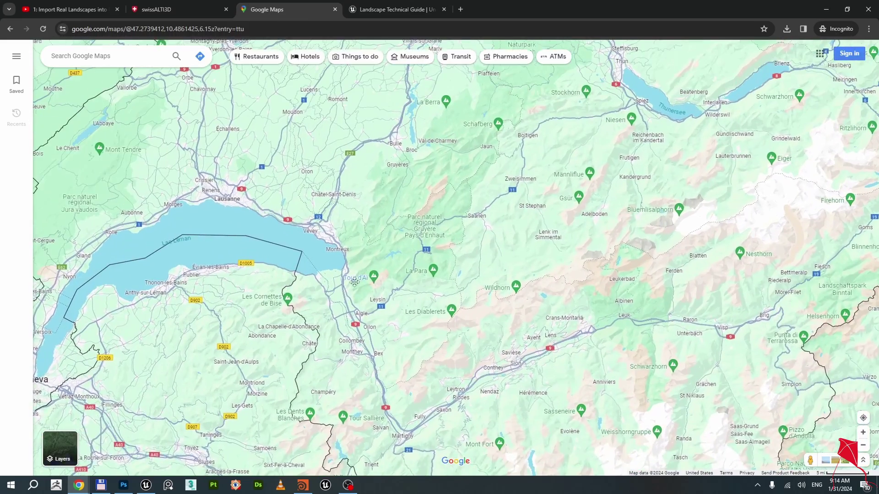
drag(354, 281, 322, 305)
mouse_move(60, 449)
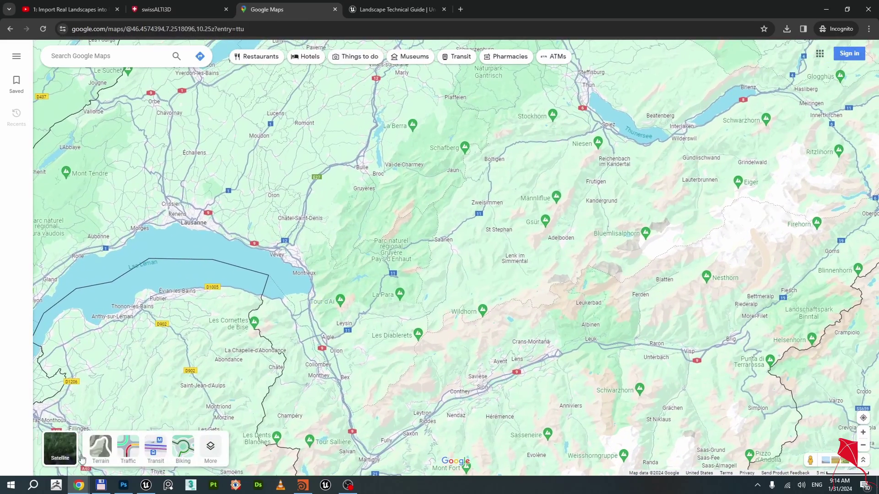
click(204, 451)
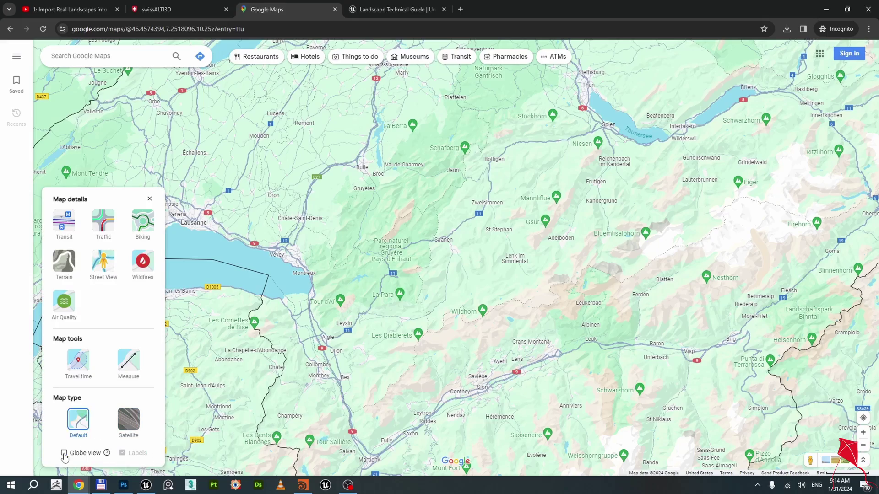
click(129, 419)
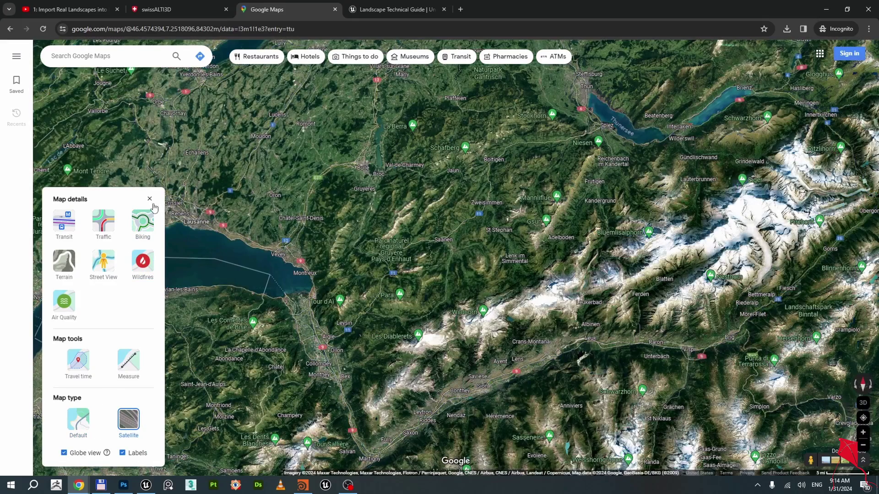
click(150, 200)
Tilt and rotate the satellite map into 3D and examine the Les Diablerets mountains above Ormont-Dessus.
ctrl+drag(350, 331, 367, 110)
scroll(325, 252, up, 5)
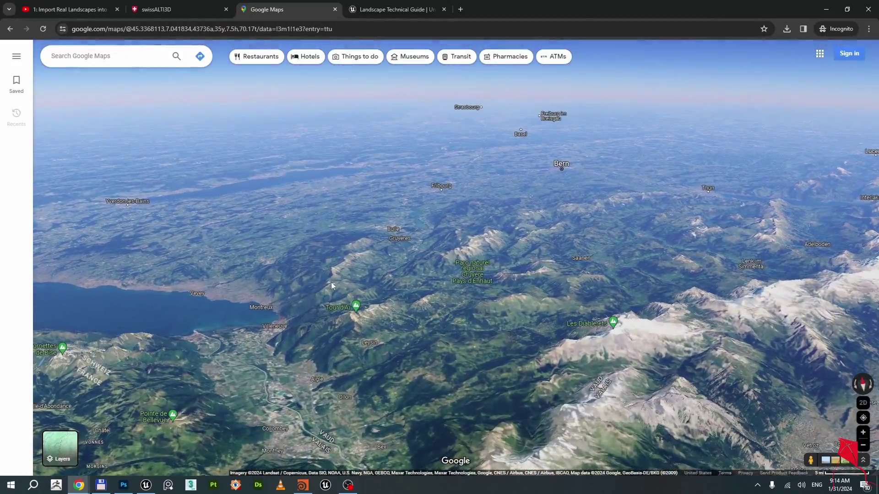
ctrl+drag(332, 283, 531, 273)
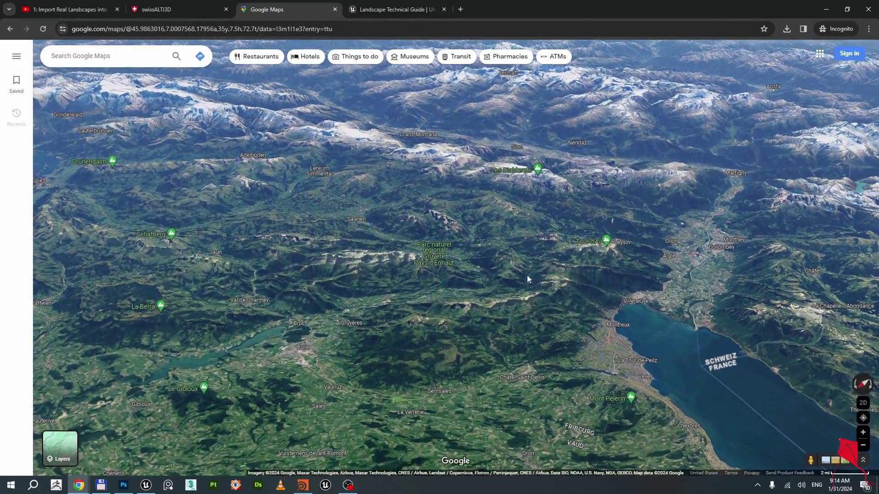
scroll(554, 261, up, 5)
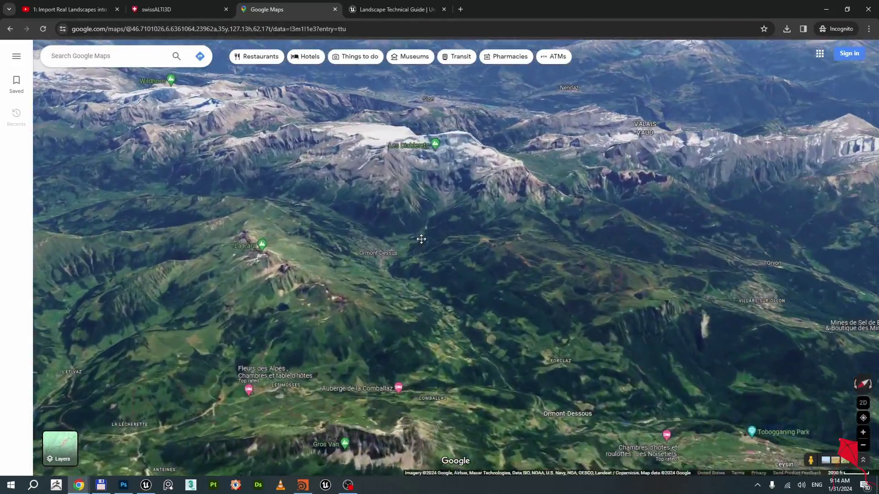
scroll(420, 221, up, 3)
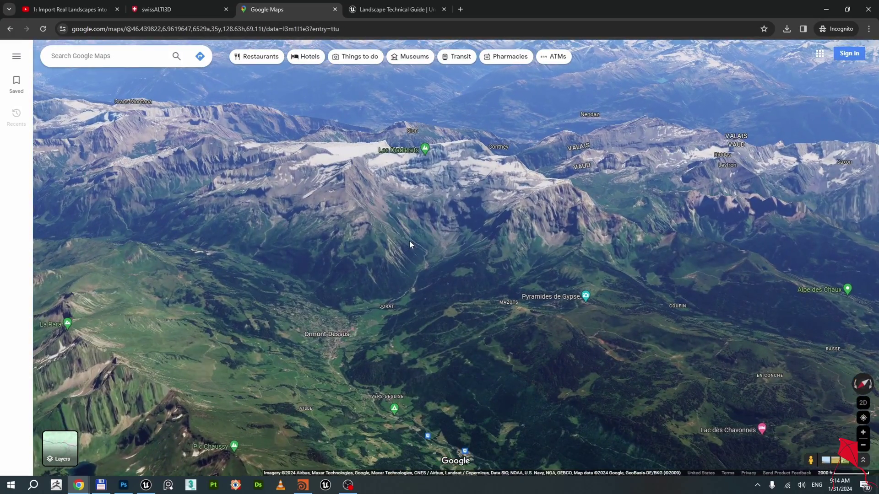
scroll(394, 263, up, 3)
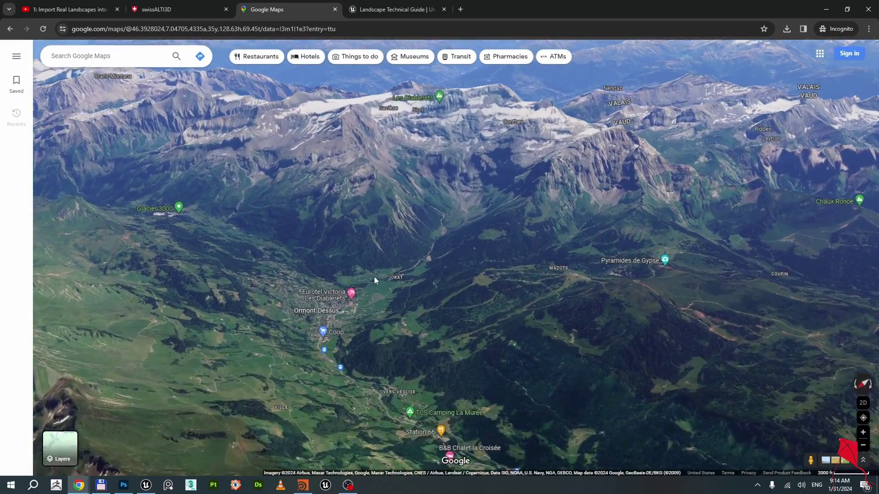
scroll(383, 247, up, 3)
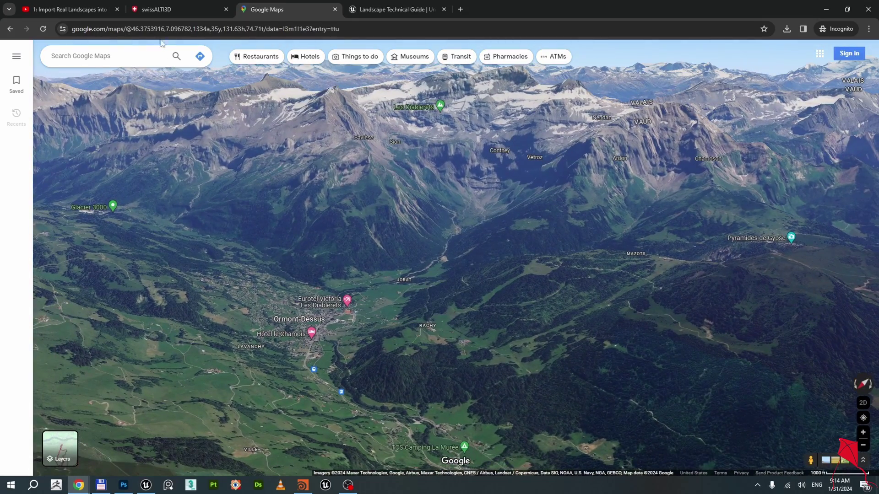
Return to the swissALTI3D page and zoom its download map to the grid tiles around Les Diablerets.
click(162, 12)
scroll(279, 331, up, 4)
scroll(268, 322, up, 1)
drag(268, 323, 244, 253)
drag(335, 268, 275, 315)
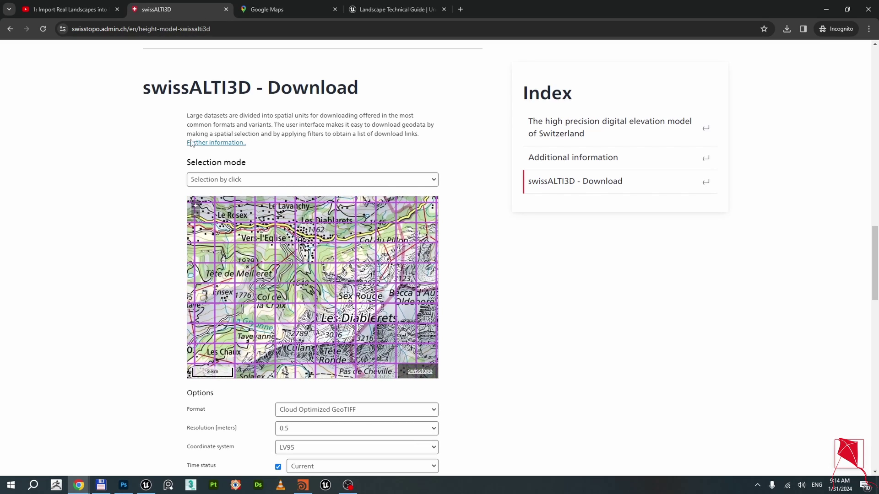
Set the swissALTI3D download's selection mode to Selection by polygon.
click(221, 181)
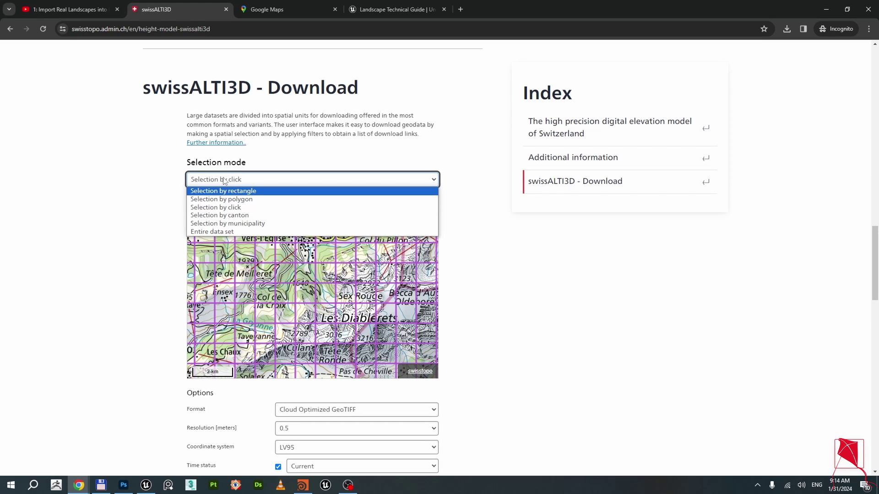
click(215, 199)
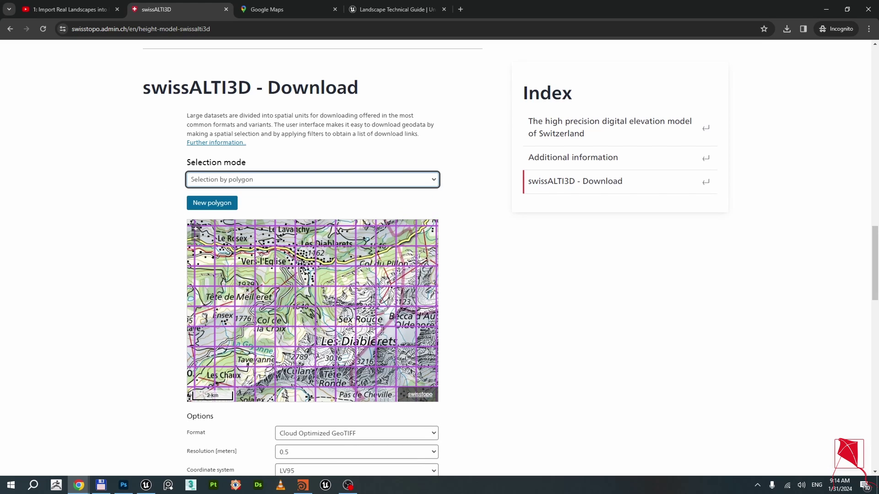
click(474, 329)
scroll(485, 276, up, 4)
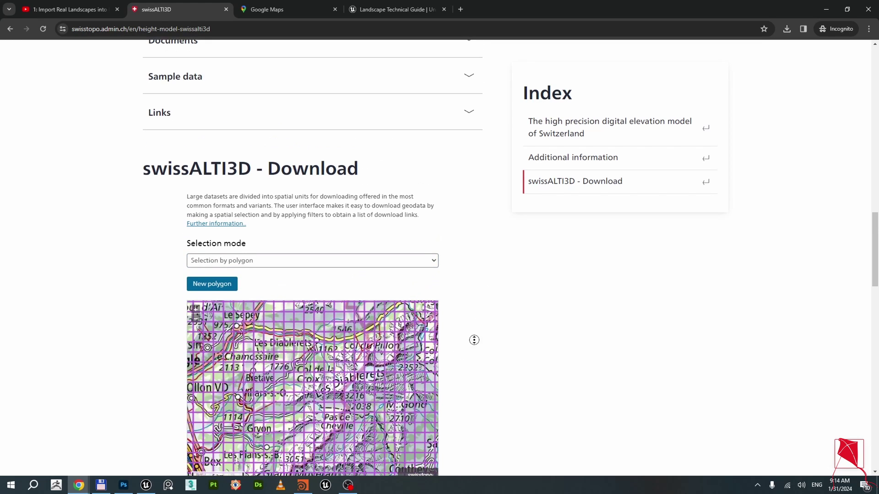
scroll(458, 363, down, 4)
scroll(264, 333, up, 2)
scroll(258, 307, up, 2)
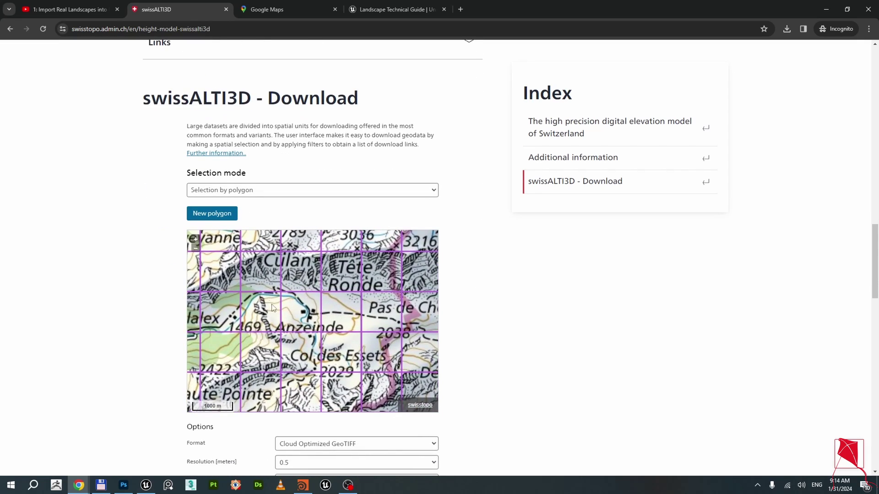
Draw a new rectangular selection polygon covering about 8 by 8 grid tiles from Vers-l'Eglise across Les Diablerets.
drag(257, 301, 314, 362)
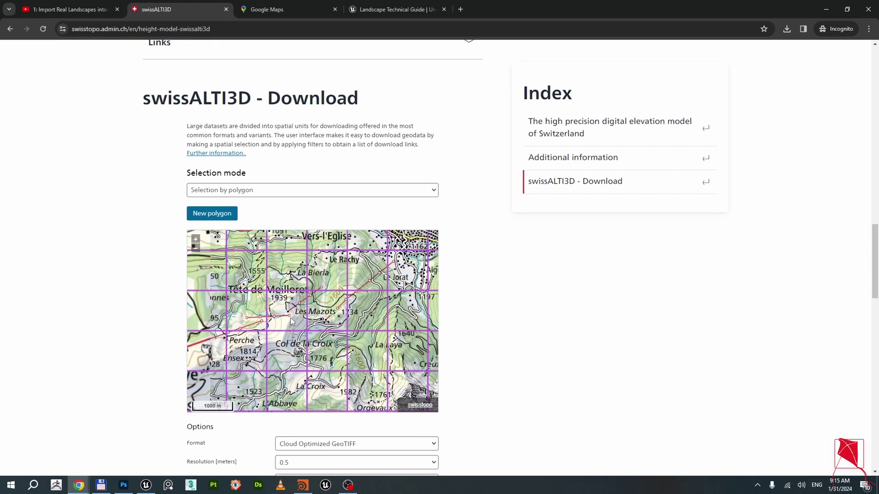
scroll(291, 322, down, 3)
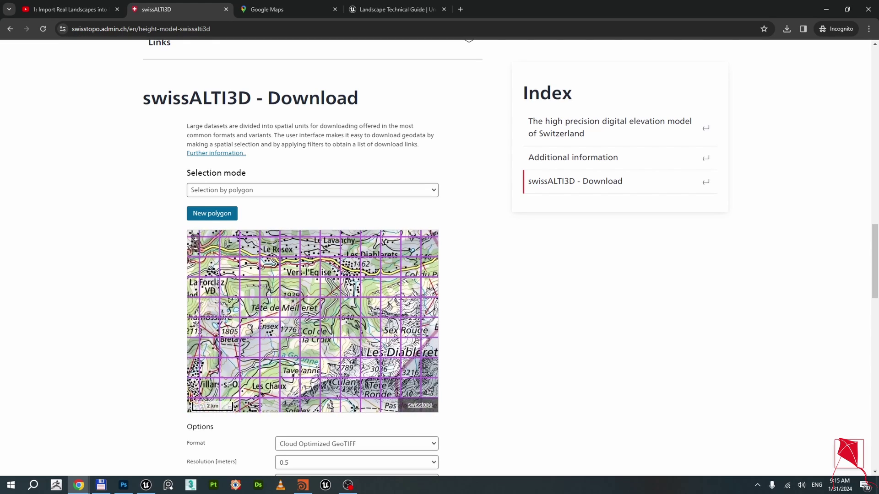
drag(280, 323, 251, 328)
drag(281, 272, 254, 271)
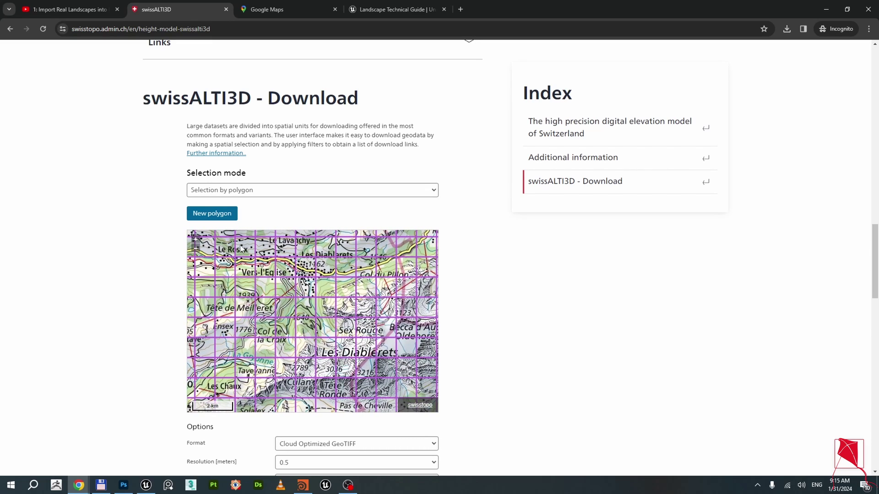
click(212, 214)
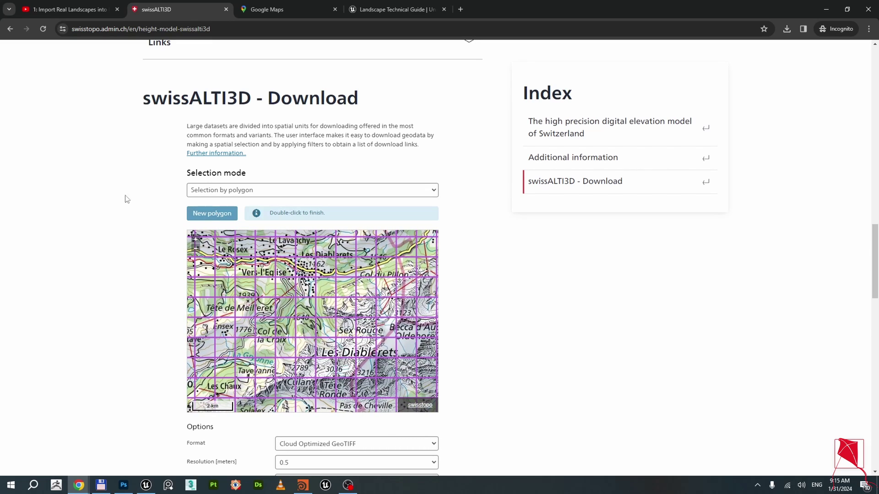
click(244, 245)
click(393, 246)
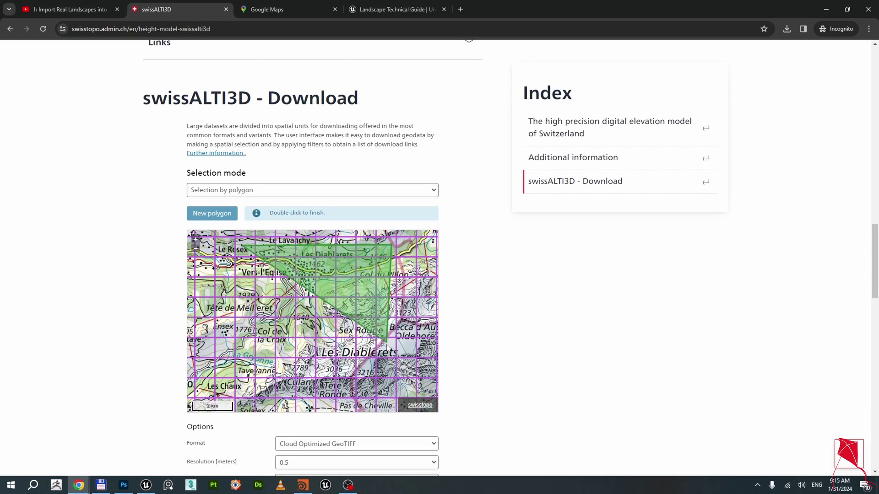
click(391, 393)
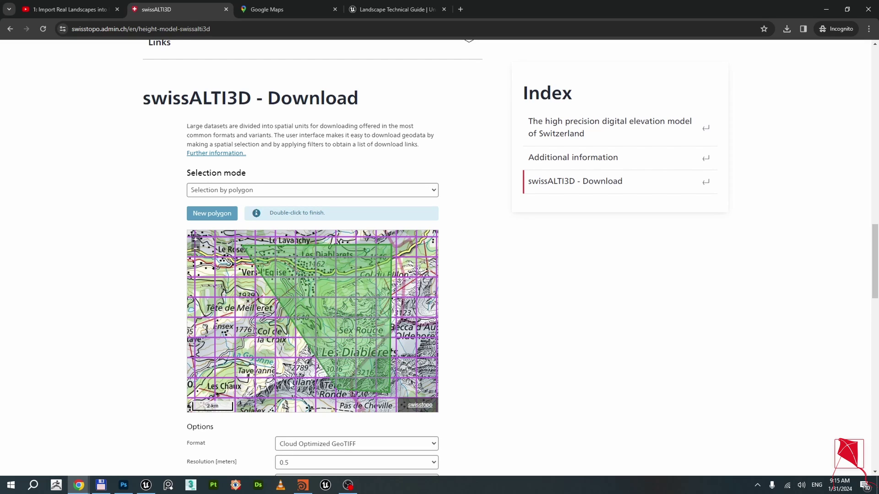
click(244, 394)
double_click(240, 246)
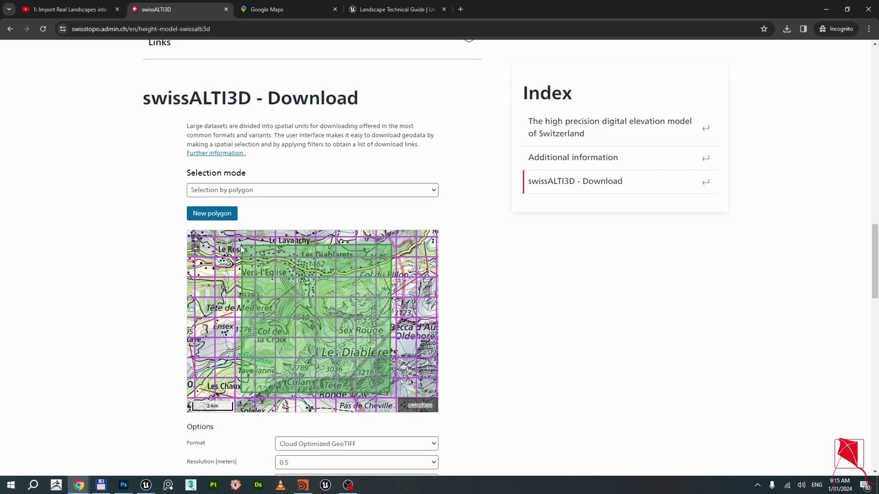
Set the download resolution to 2.0 meters and search for the height tiles inside the polygon.
scroll(365, 275, down, 2)
scroll(482, 331, down, 4)
click(421, 385)
scroll(457, 329, down, 1)
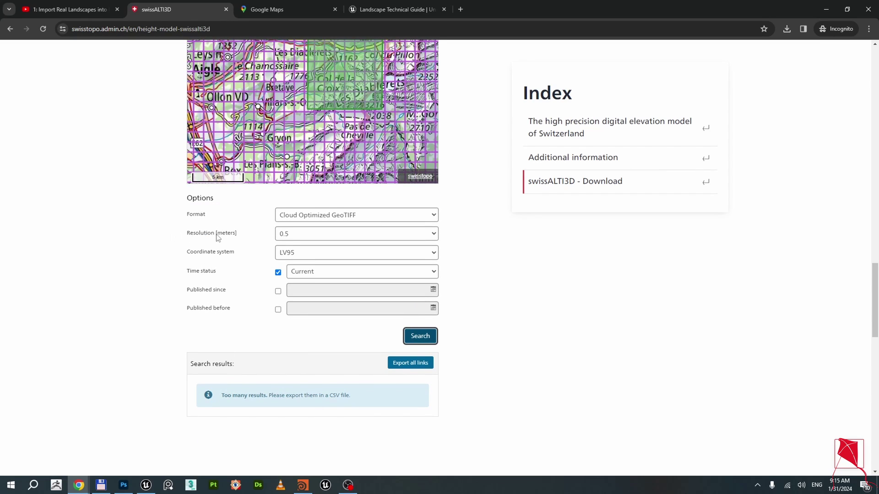
click(309, 236)
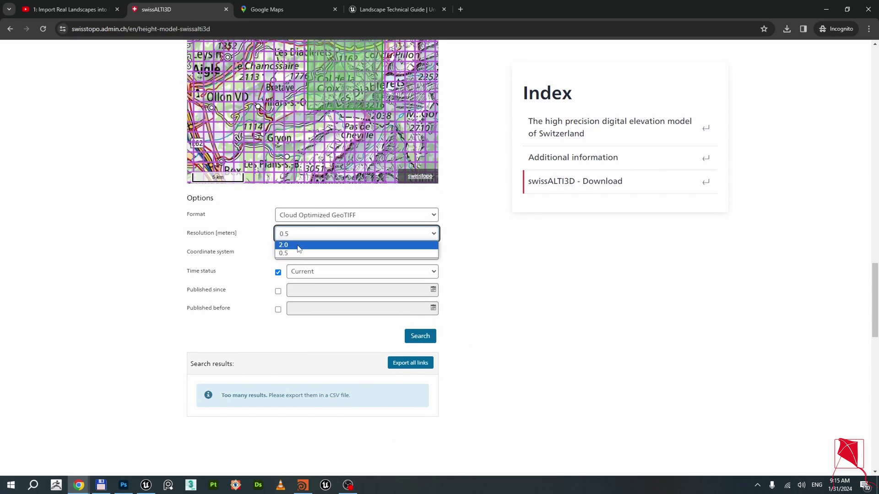
click(297, 246)
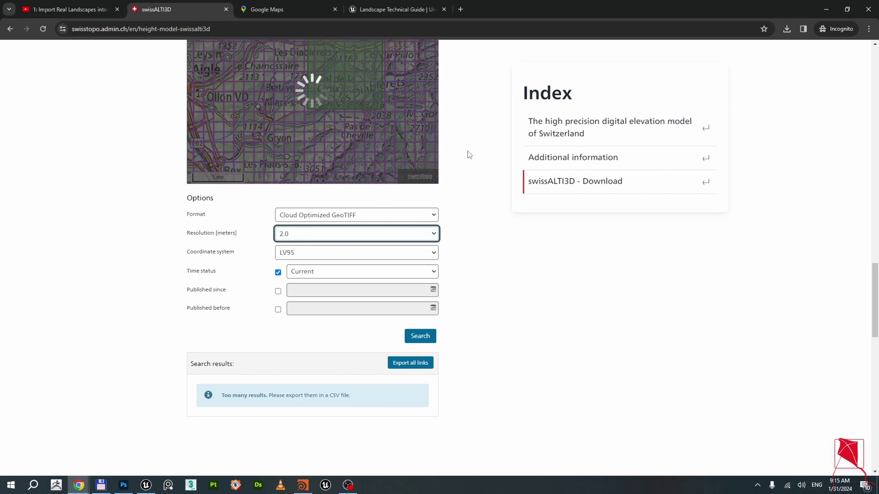
scroll(463, 131, up, 2)
scroll(469, 387, down, 1)
click(413, 387)
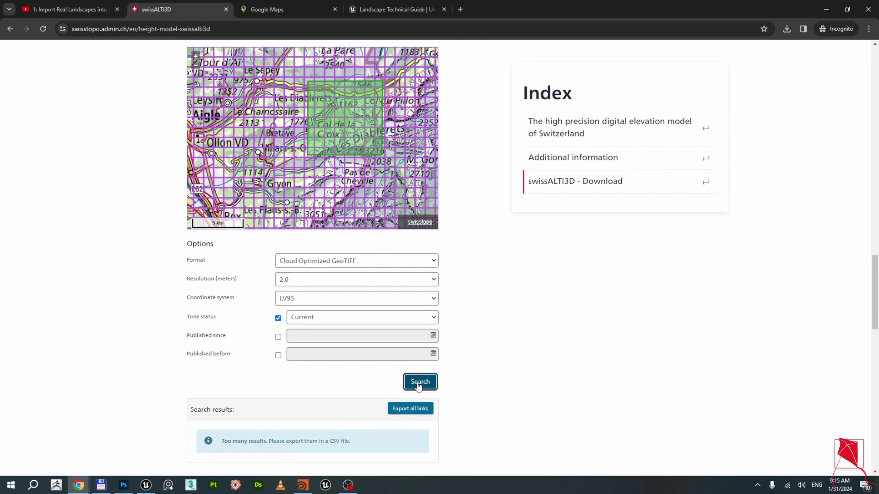
Export all tile links and save the resulting CSV file in C:\temp.
scroll(489, 332, down, 1)
click(423, 364)
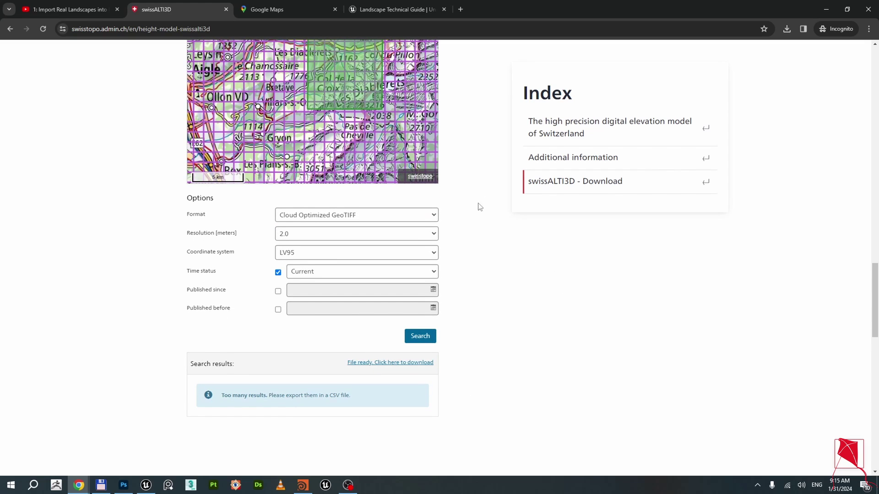
click(379, 363)
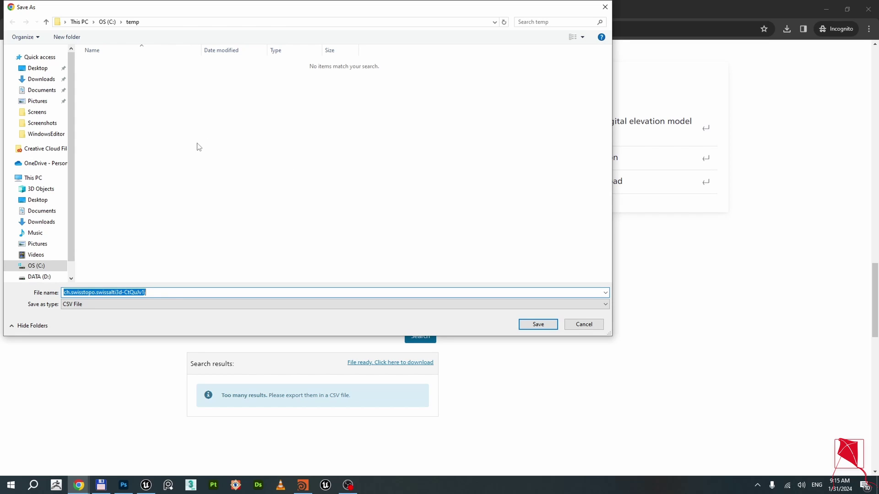
click(538, 325)
Switch to Total Commander, open the exported CSV file in Notepad and examine its tile download links.
click(102, 485)
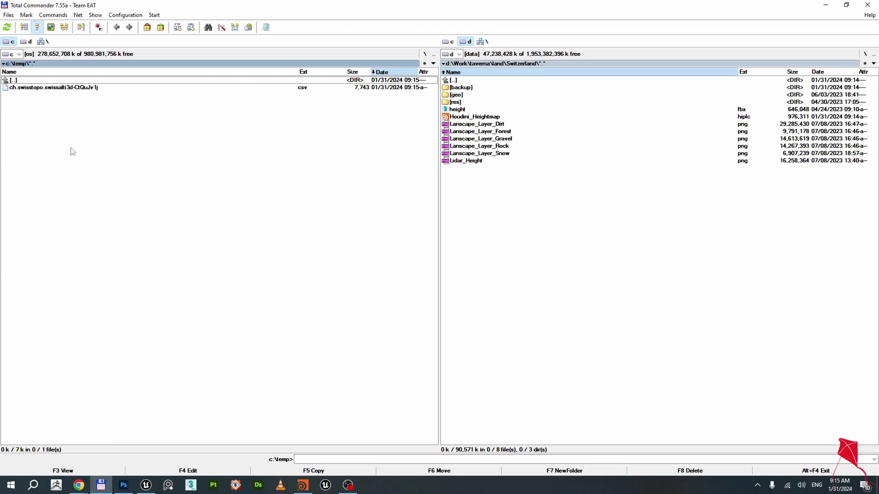
double_click(68, 87)
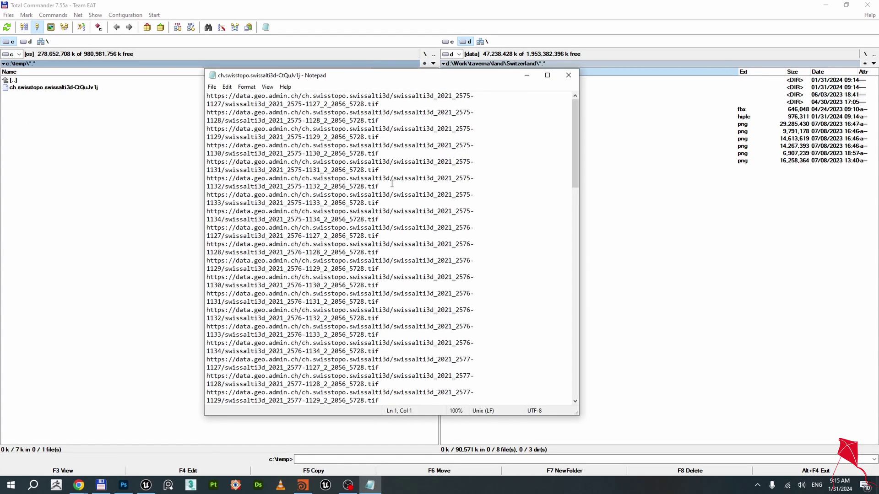
triple_click(313, 187)
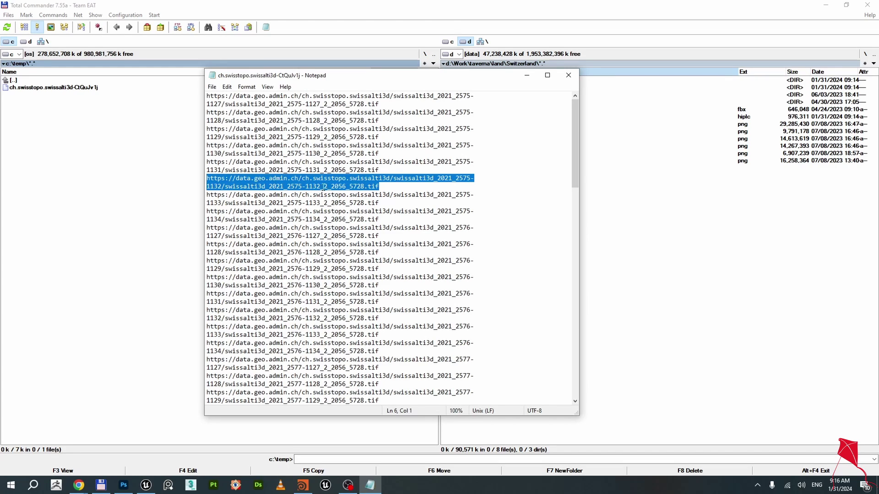
click(323, 186)
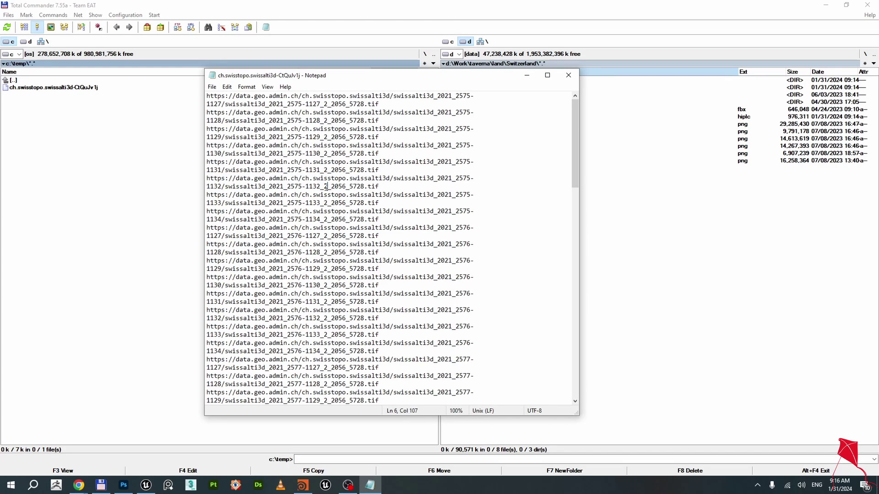
scroll(369, 212, down, 20)
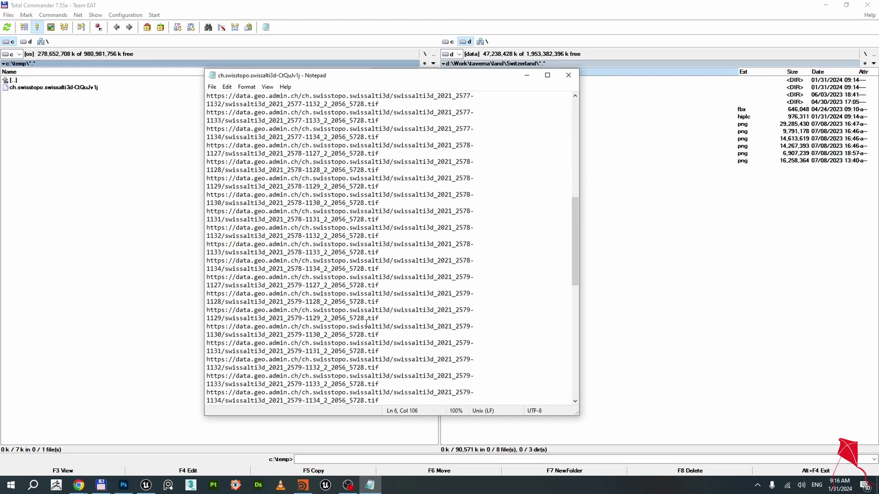
scroll(409, 334, up, 20)
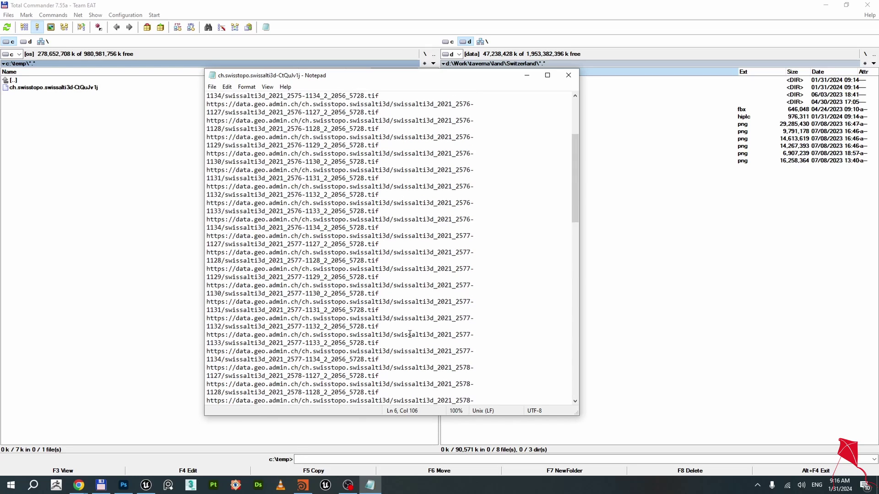
Copy the first link, for tile 2575-1127, open it in a new Chrome tab and save the TIF file in C:\temp.
drag(380, 104, 190, 92)
key(ctrl+c)
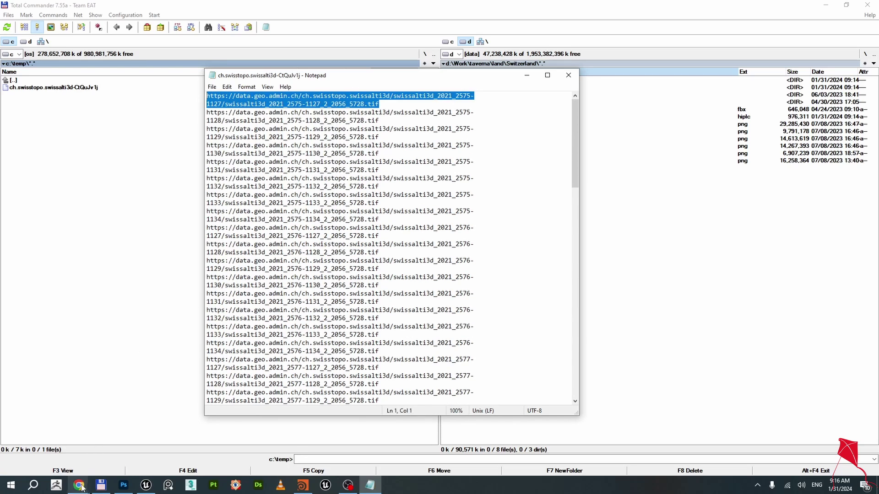
mouse_move(78, 485)
click(133, 455)
click(461, 10)
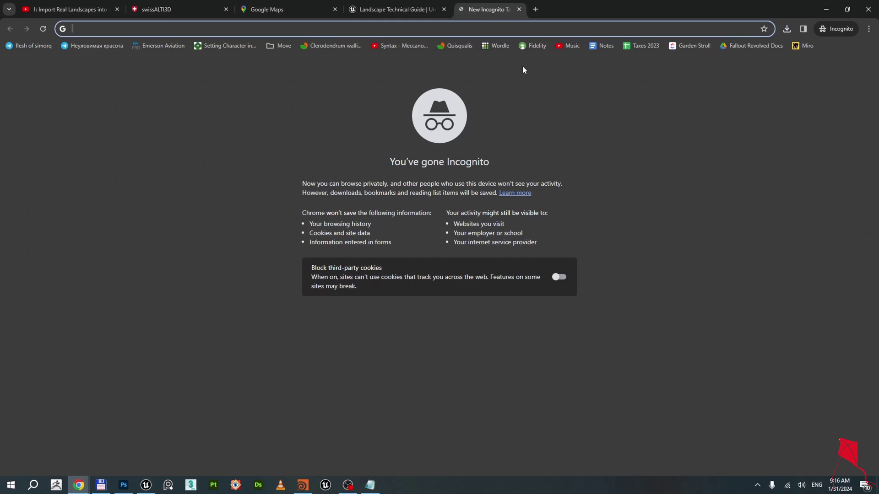
key(ctrl+v)
key(Return)
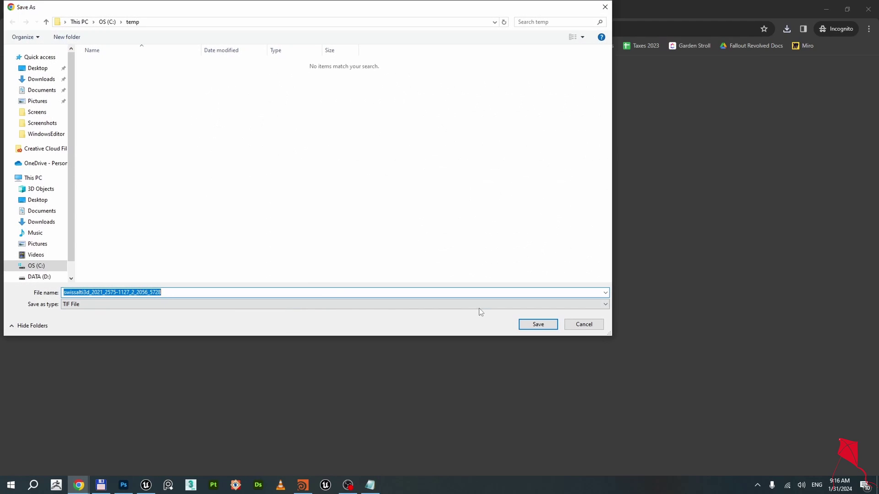
click(533, 326)
Check the downloaded TIF in Total Commander and look through the tiles in the Switzerland project's res folder.
click(101, 485)
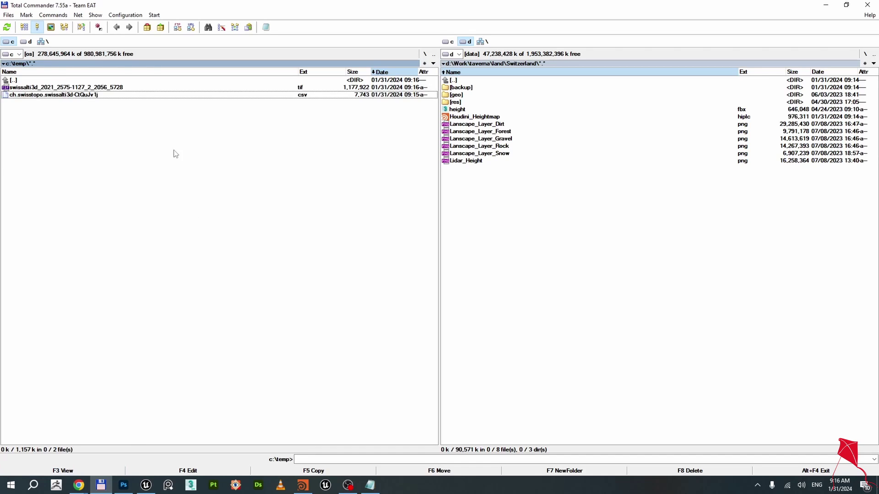
click(96, 87)
click(104, 88)
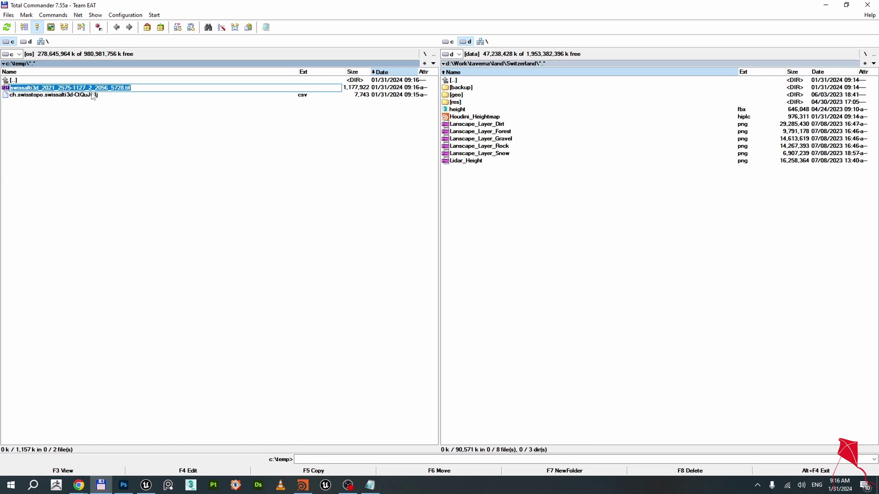
key(Escape)
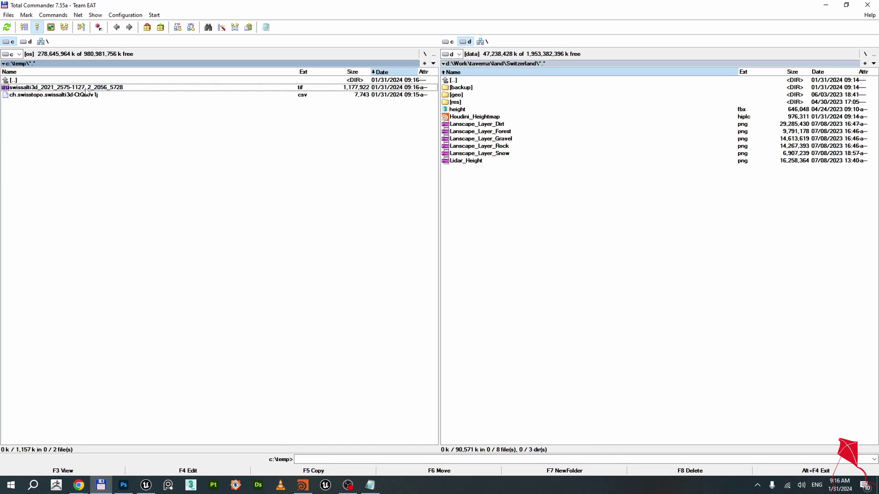
double_click(463, 103)
scroll(545, 302, down, 2)
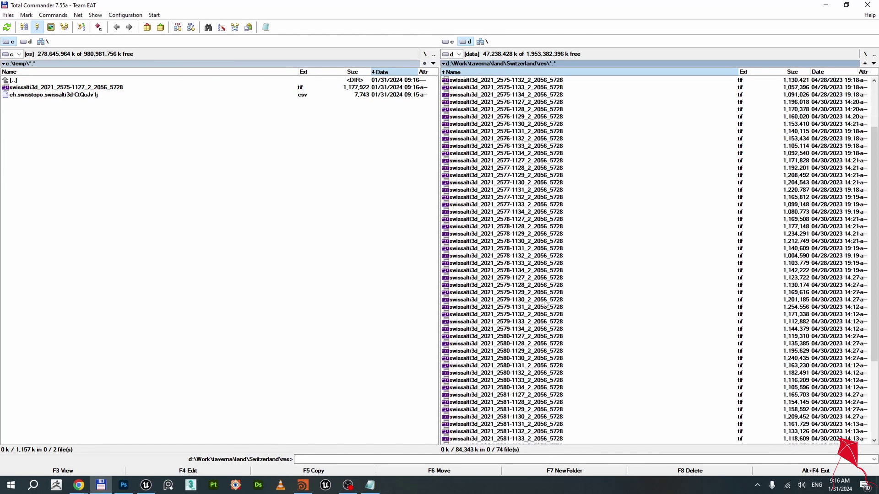
scroll(549, 297, up, 3)
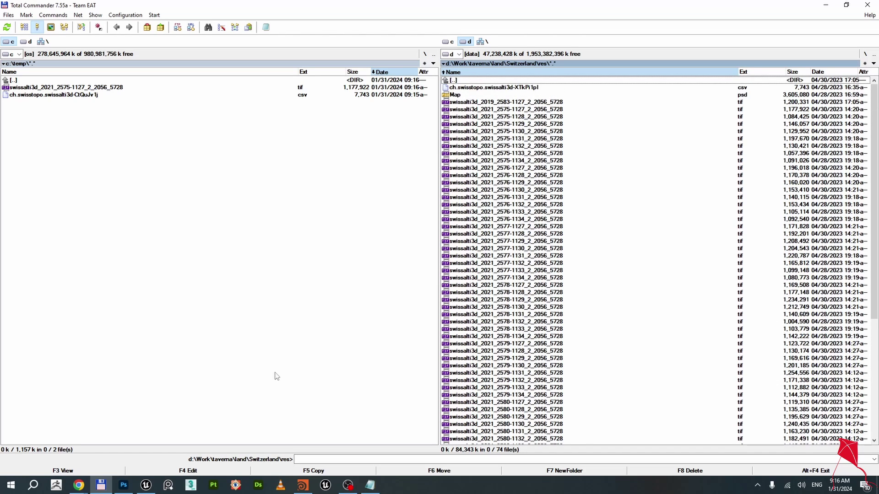
Return to the swissALTI3D page in Chrome, view the polygon's grid tiles and compare them with the numbered Map.psd in Photoshop.
click(78, 485)
click(129, 464)
click(182, 9)
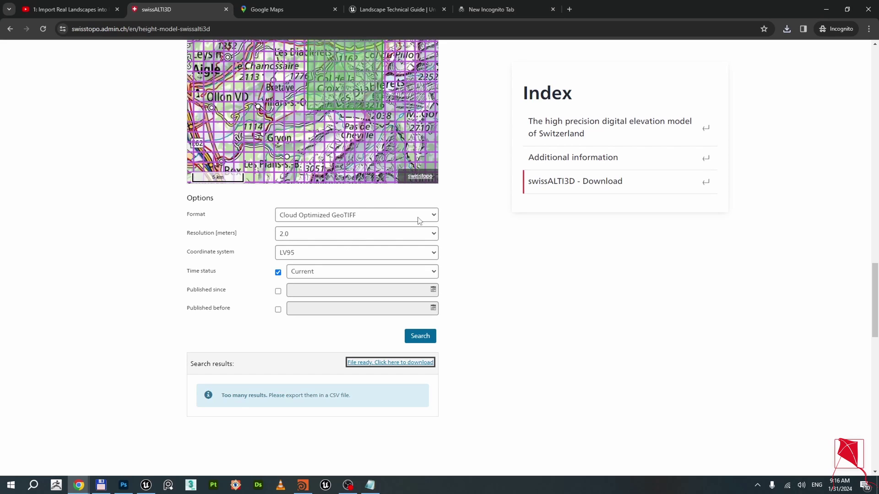
scroll(468, 169, up, 2)
scroll(336, 172, up, 3)
drag(337, 173, 331, 182)
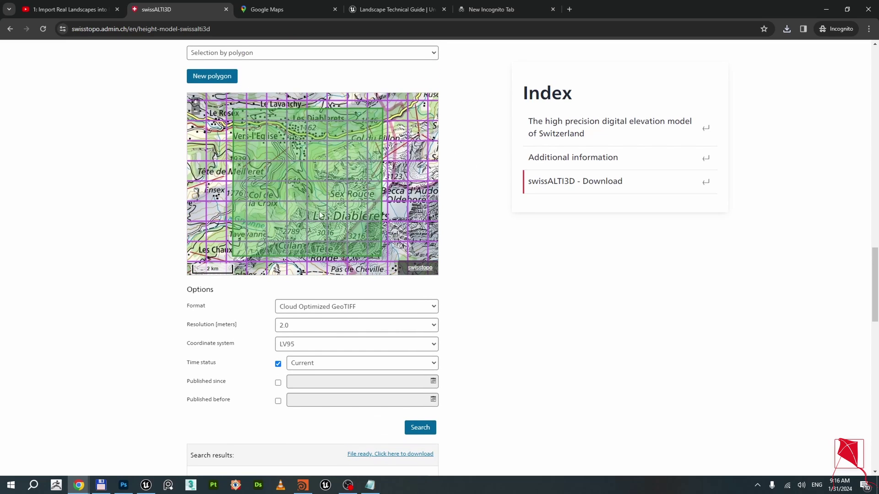
click(124, 485)
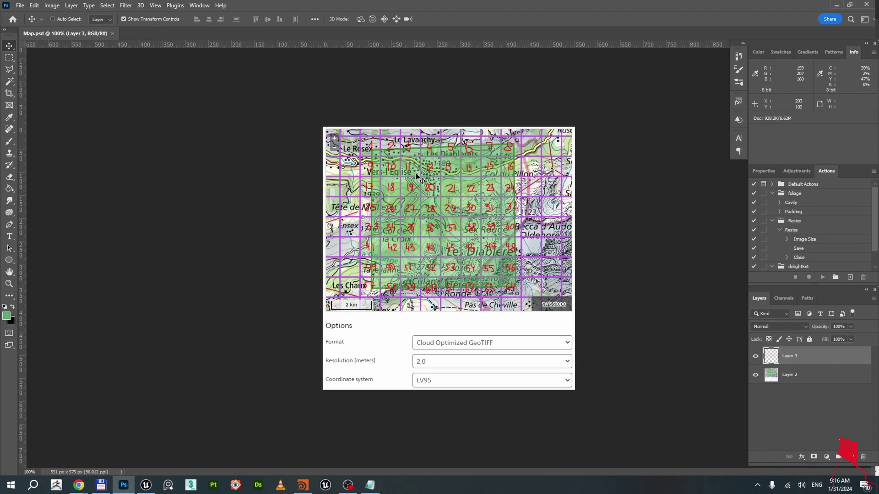
In Total Commander, mark the res folder's tiles 2575-1127 to 2575-1134 and compare their order with the numbered map in Photoshop.
click(101, 485)
click(522, 110)
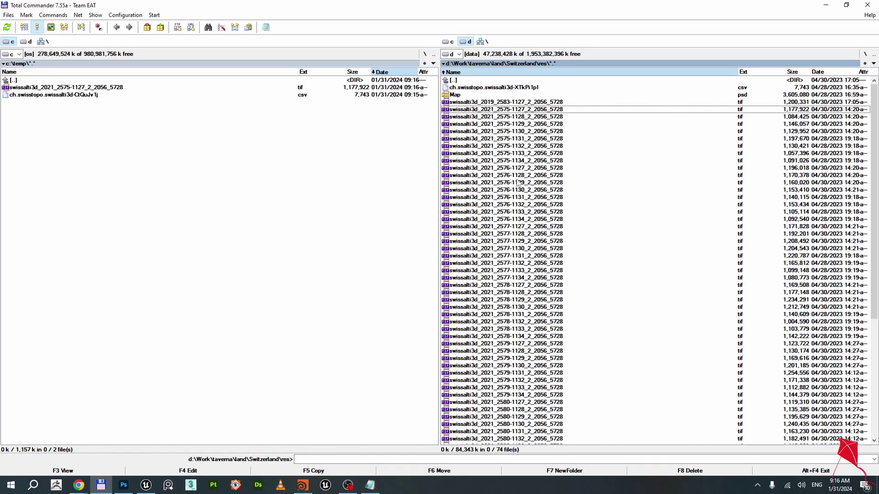
shift+click(513, 219)
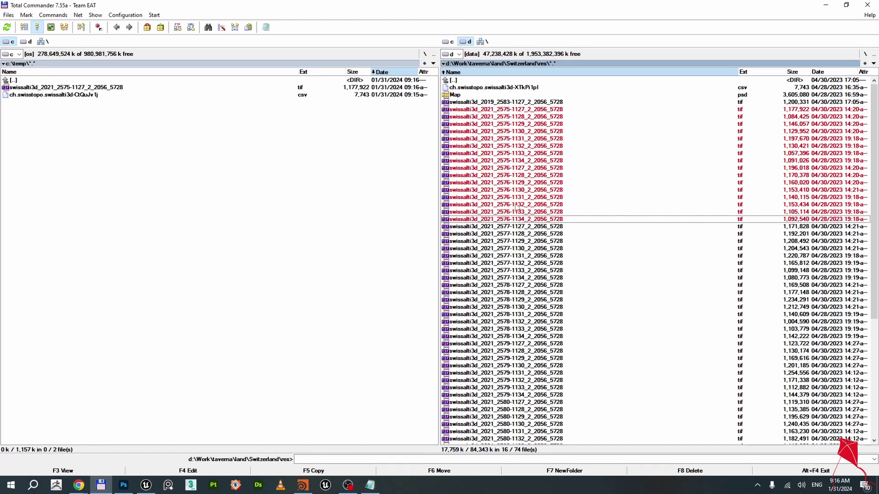
click(514, 111)
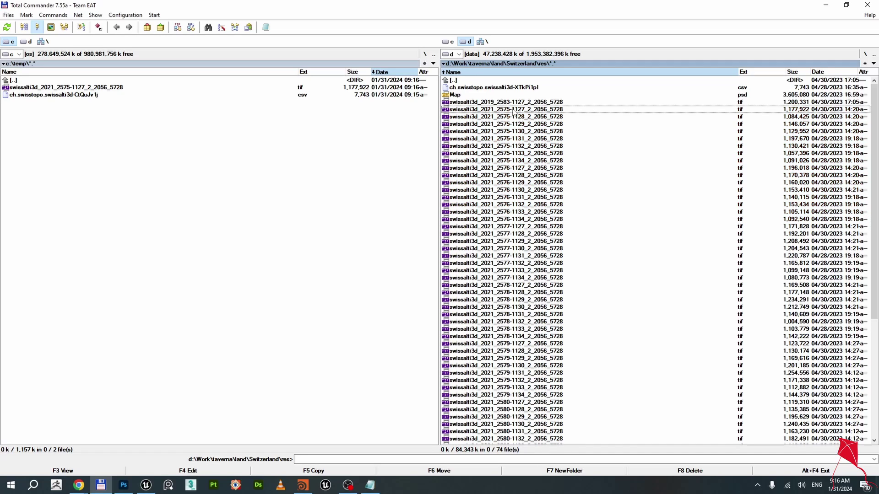
shift+click(513, 160)
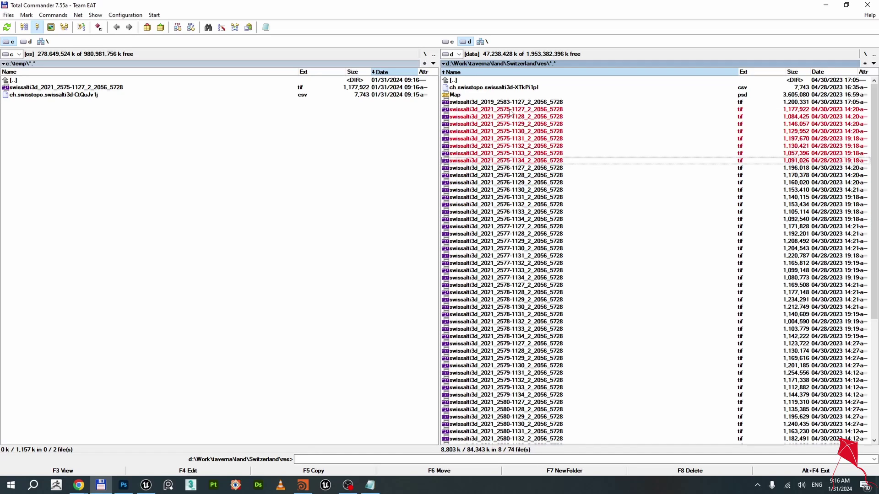
click(123, 486)
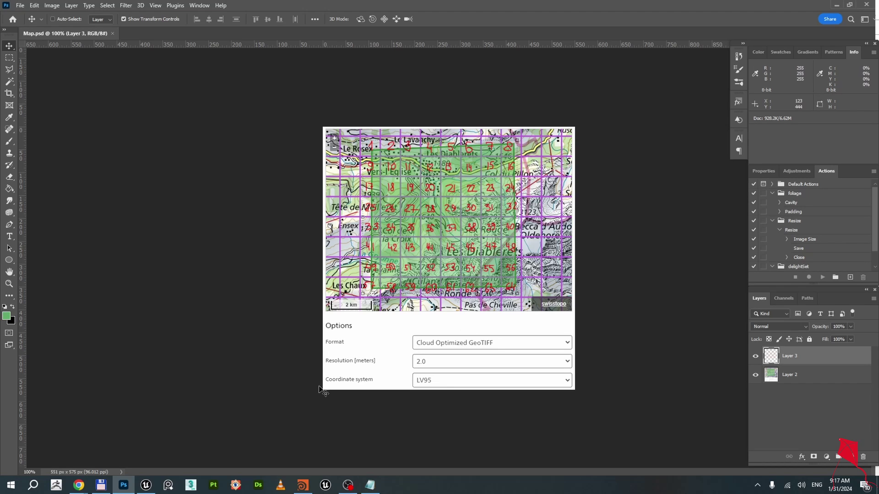
Switch to Houdini and place a new HeightField File node beside the existing tile network in geo1.
click(303, 486)
scroll(329, 180, up, 10)
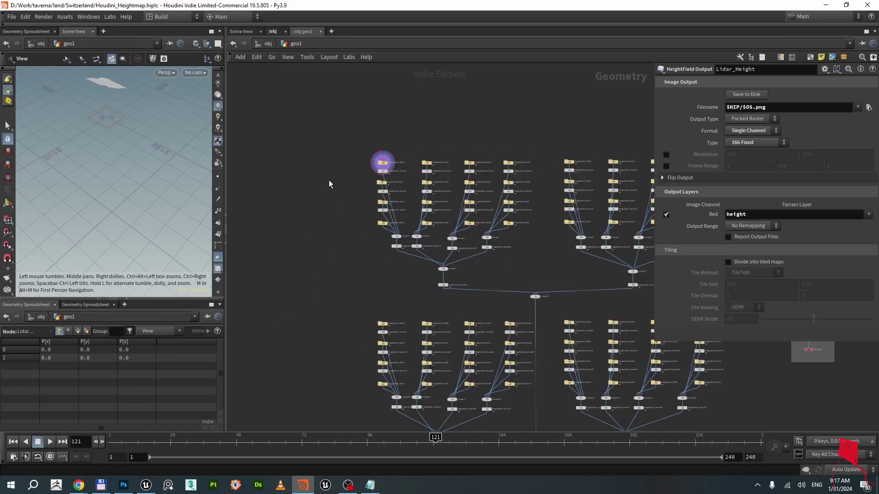
key(Tab)
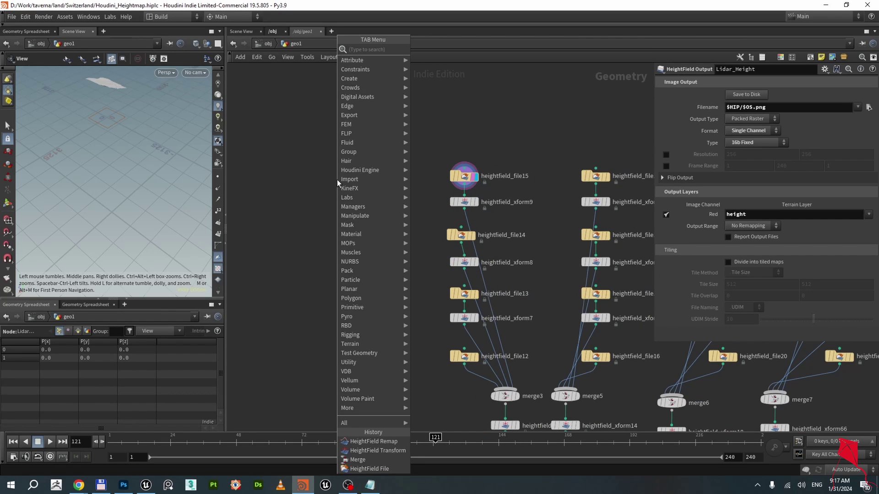
text(heig)
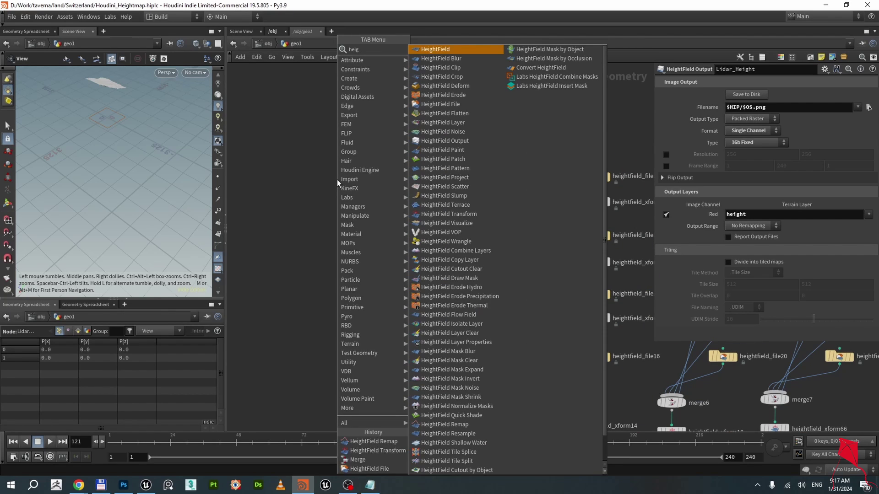
click(450, 103)
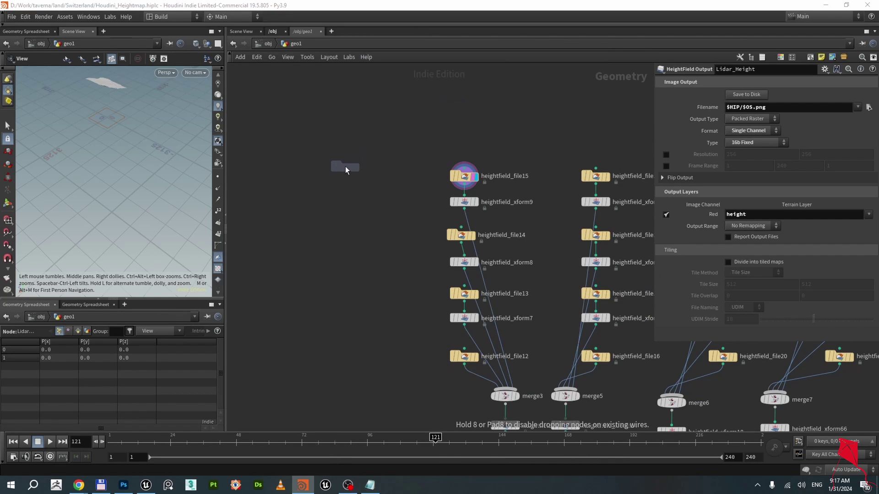
click(345, 169)
mouse_move(347, 167)
mouse_down()
mouse_move(332, 188)
mouse_move(336, 178)
mouse_up()
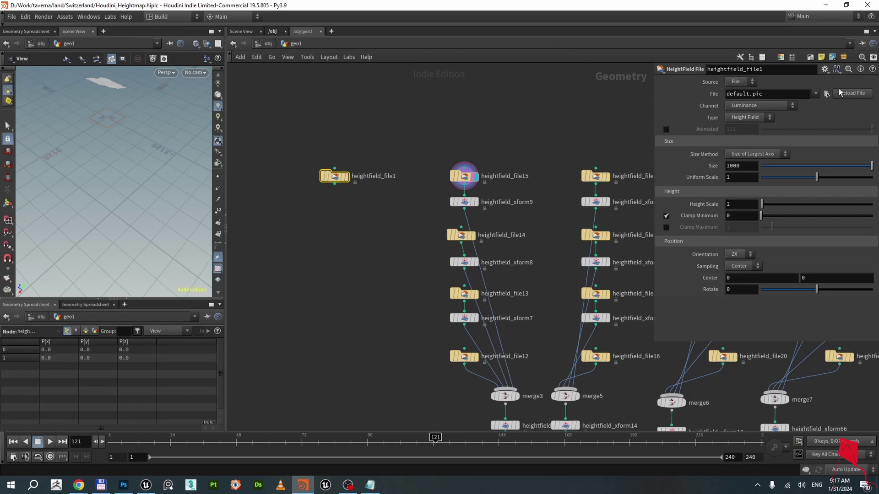
Load the swissalti3d 2575-1127 TIF from C:/temp into the new HeightField File node and display its terrain.
click(827, 94)
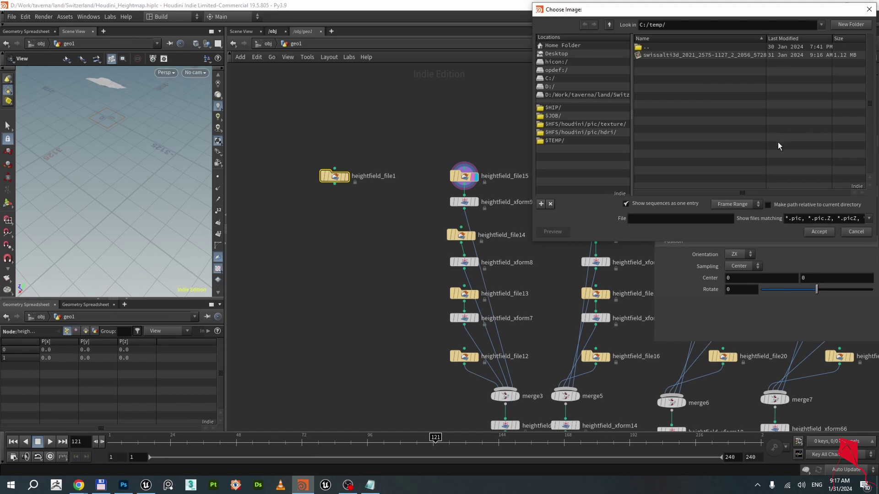
double_click(657, 54)
scroll(354, 180, up, 2)
click(351, 178)
scroll(129, 110, up, 3)
drag(129, 102, 105, 155)
scroll(111, 154, up, 3)
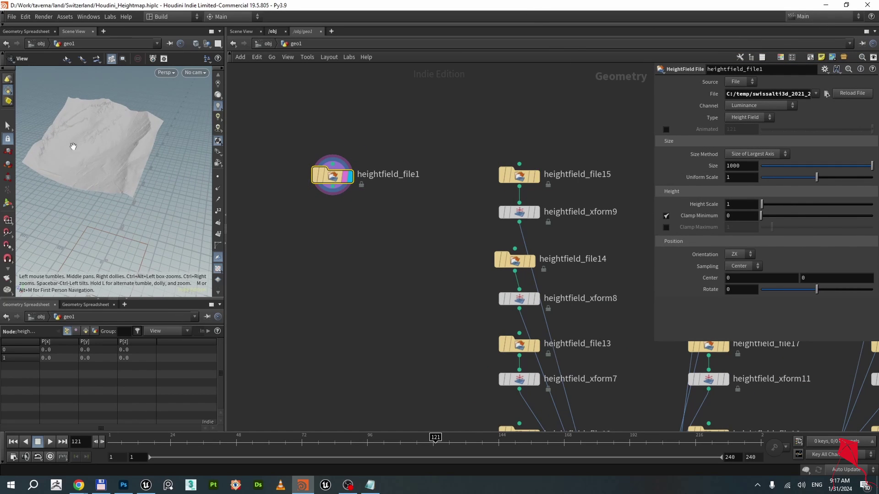
Move the new HeightField File node farther away from the existing tile network.
scroll(407, 243, down, 2)
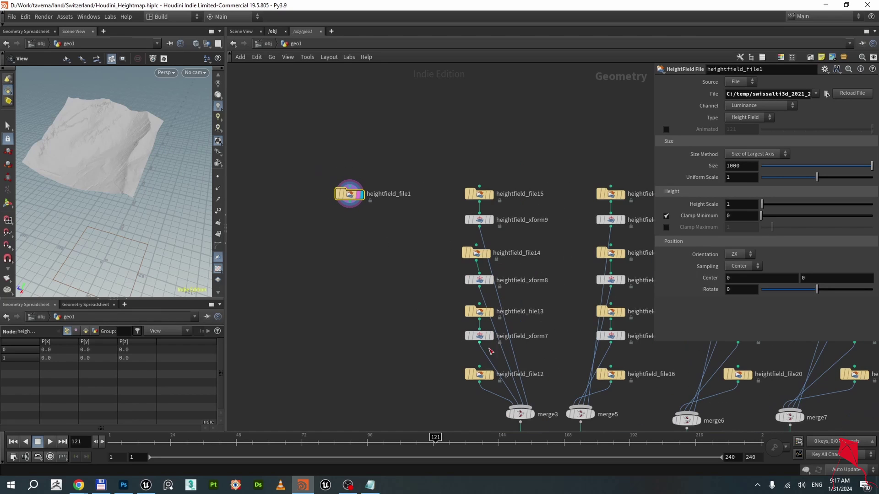
scroll(350, 265, down, 2)
scroll(328, 298, down, 2)
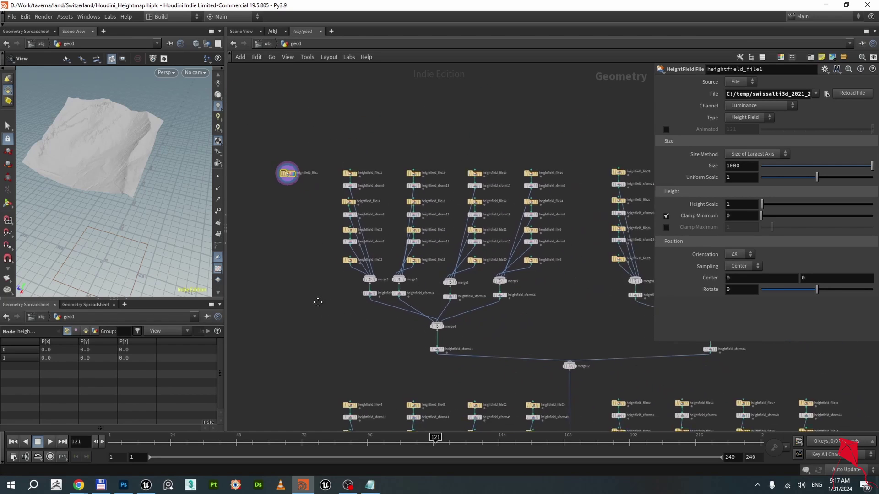
middle_drag(318, 298, 376, 242)
scroll(377, 243, up, 3)
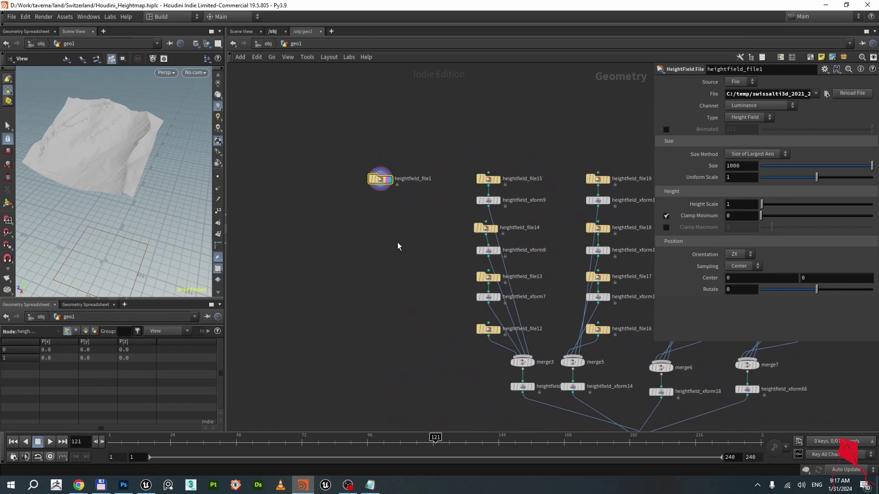
drag(382, 185, 341, 186)
middle_drag(350, 225, 360, 243)
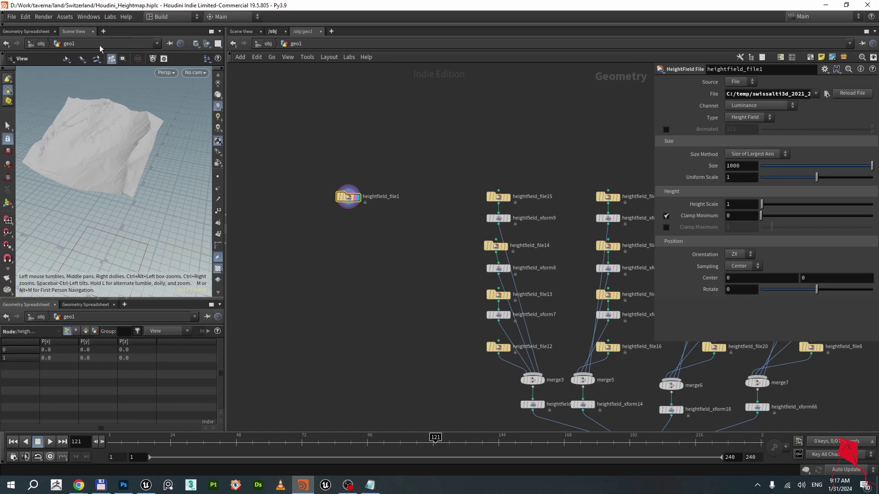
Check the Resolution Limit in the Compositing preferences' Cooking settings, cancel, and shift the new HeightField File node slightly farther out.
click(24, 17)
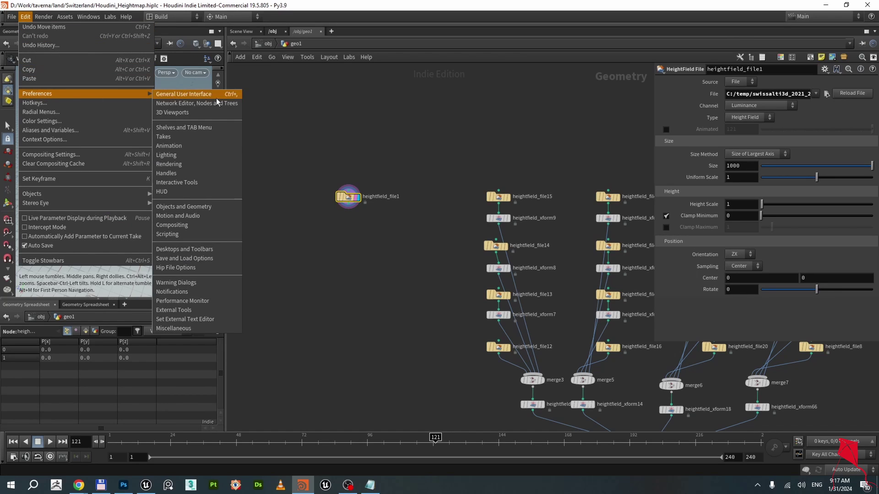
mouse_move(67, 94)
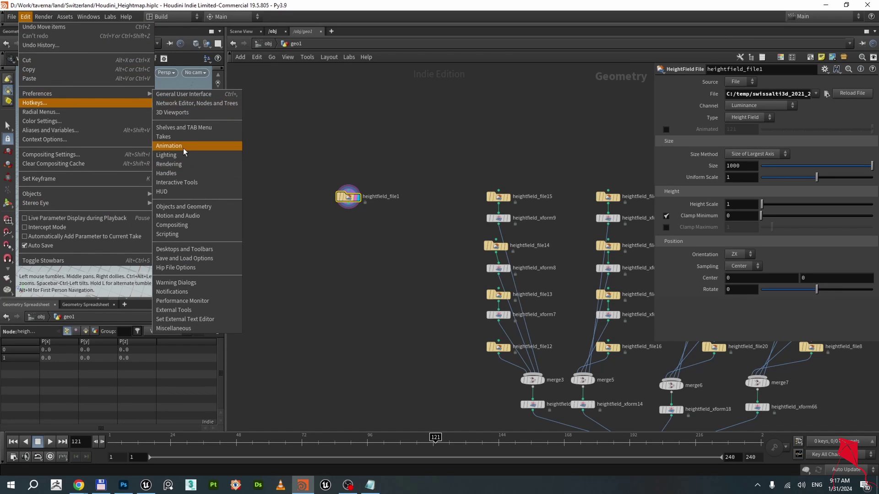
click(171, 225)
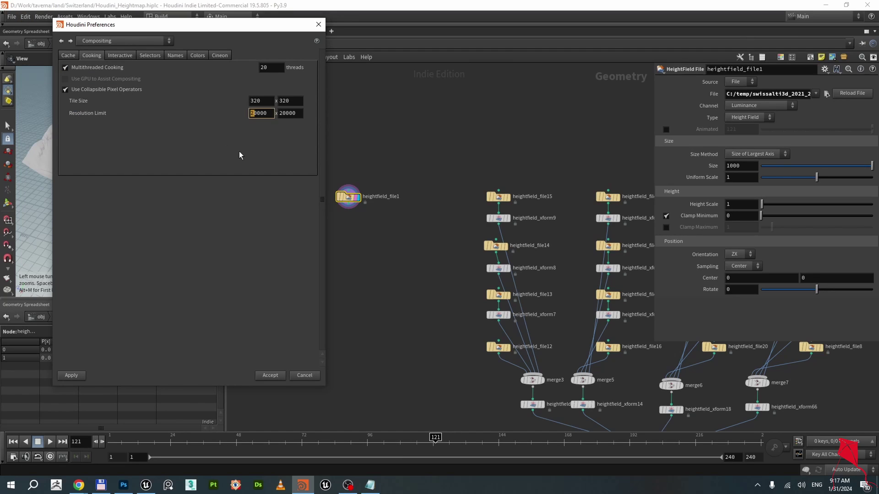
click(305, 375)
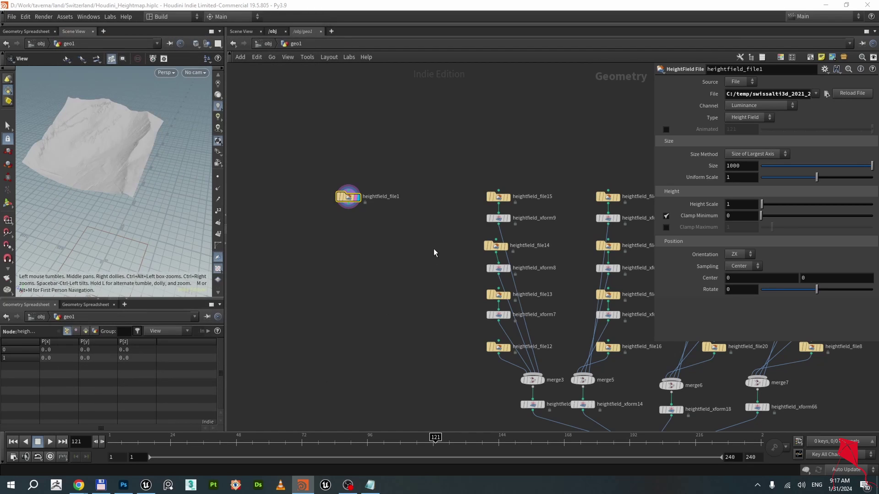
drag(347, 199, 329, 202)
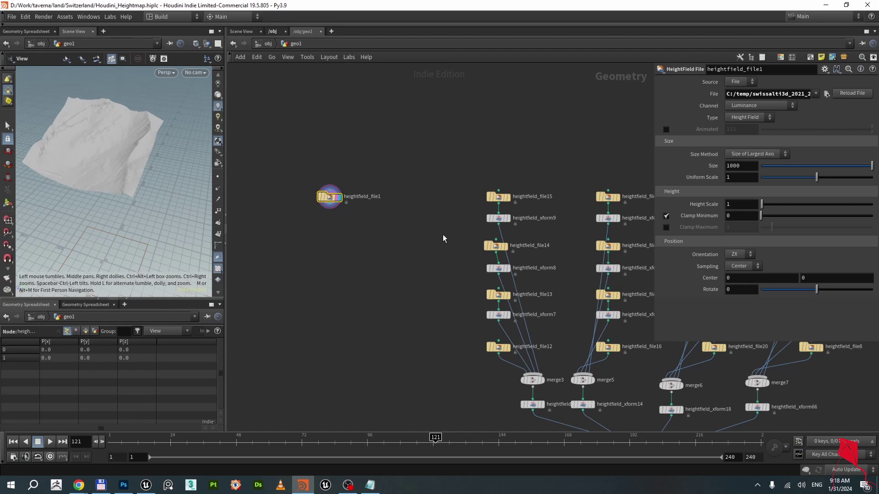
Compare the layout of the tile node network with the numbered Map.psd in Photoshop, returning to Houdini.
scroll(443, 236, down, 2)
middle_drag(438, 267, 281, 229)
scroll(323, 253, down, 1)
scroll(300, 254, up, 1)
middle_drag(304, 256, 389, 264)
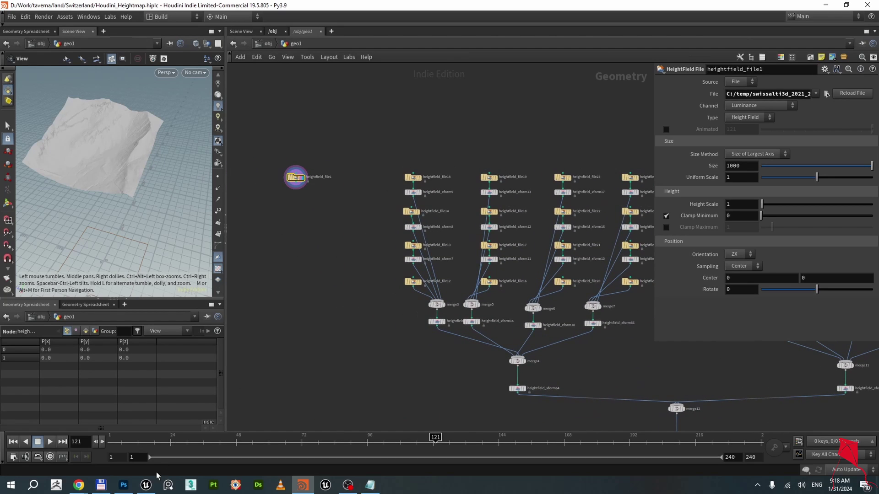
click(123, 484)
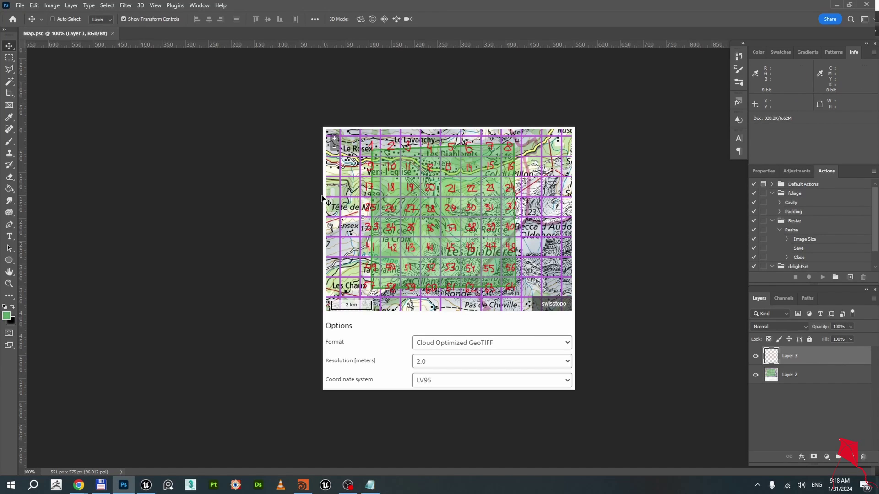
click(302, 485)
scroll(366, 275, up, 2)
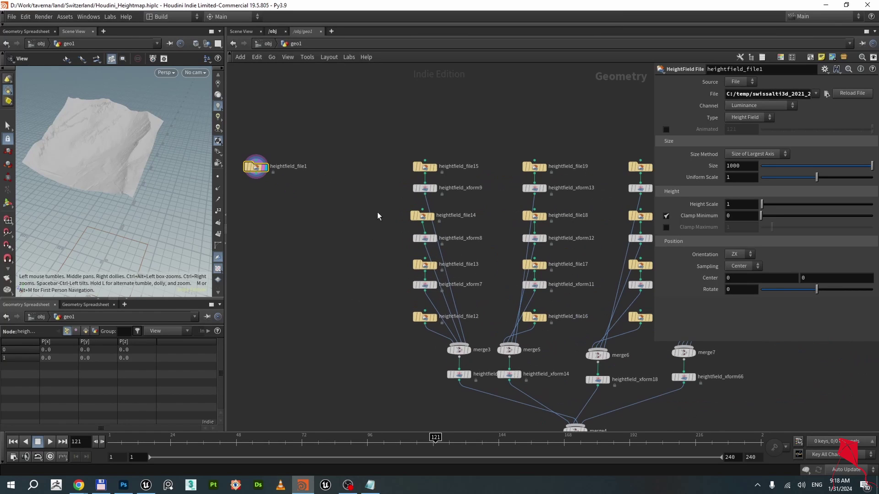
Duplicate heightfield_file15 and heightfield_file14 into the empty area beside the network and place a Merge node below the copies.
click(420, 167)
drag(421, 167, 343, 166)
click(422, 218)
alt+drag(422, 217, 292, 210)
key(Tab)
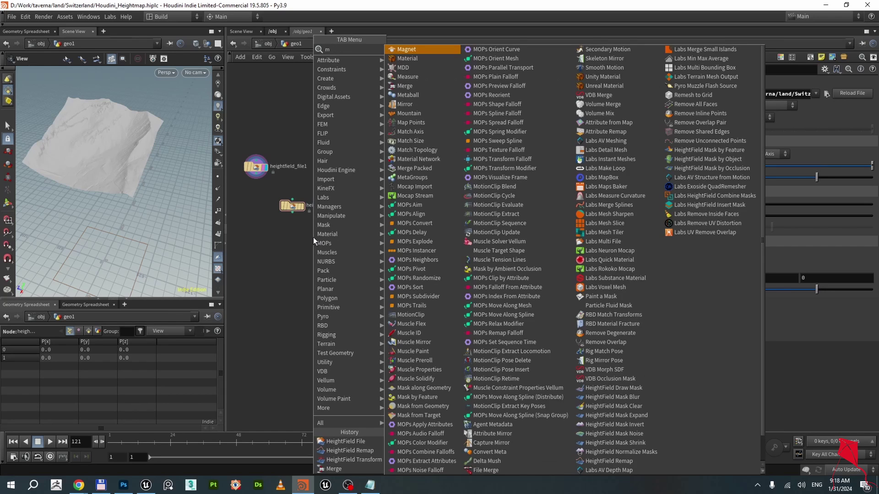
text(erge)
click(446, 51)
click(340, 249)
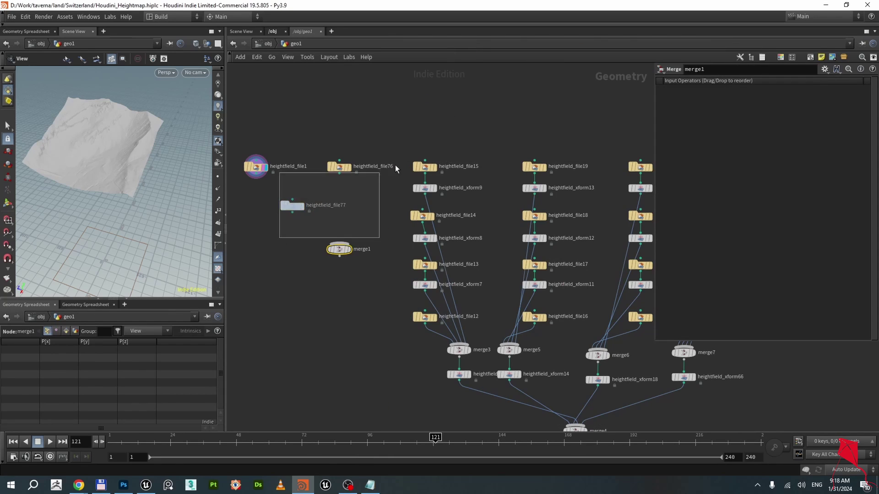
Wire both duplicated HeightField File nodes into the new Merge node and display the merged terrain.
drag(404, 160, 380, 144)
drag(292, 213, 339, 243)
scroll(355, 261, up, 3)
click(344, 273)
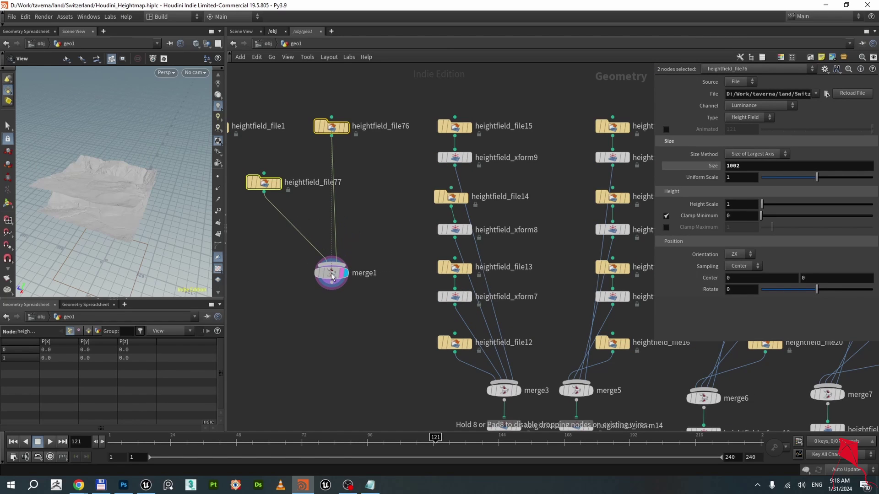
drag(132, 222, 119, 206)
scroll(120, 205, up, 4)
scroll(351, 211, down, 1)
Rearrange the two duplicated file nodes and insert a HeightField Transform between heightfield_file76 and the Merge node.
drag(279, 189, 289, 213)
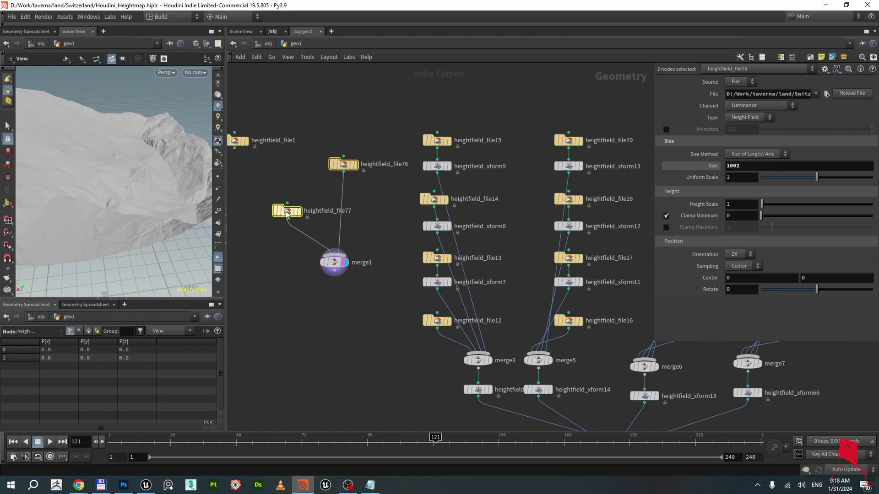
click(343, 164)
drag(343, 163, 337, 144)
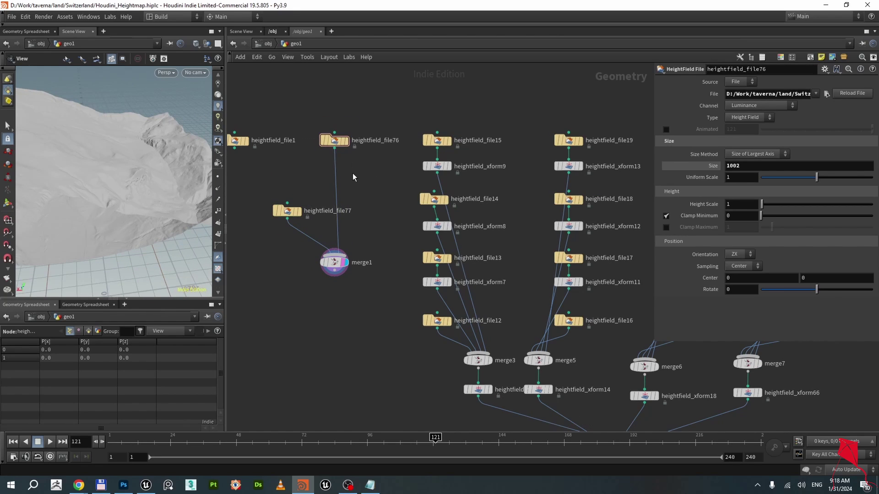
key(Tab)
text(hei)
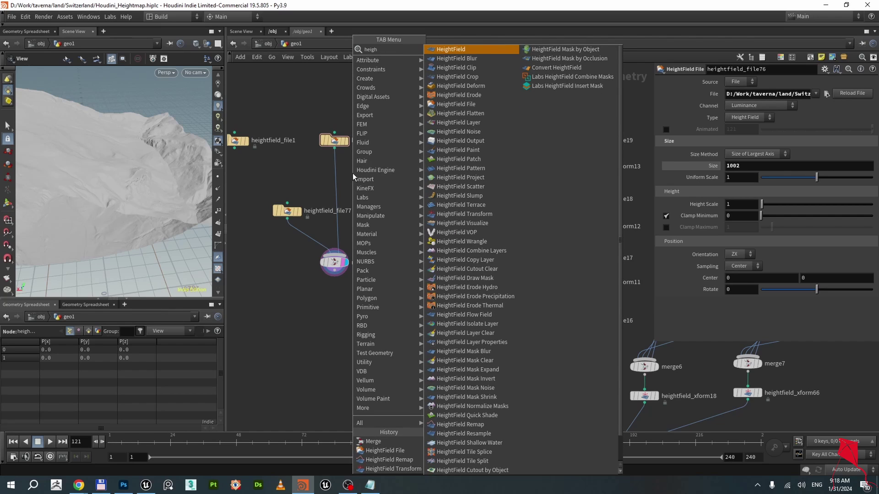
click(458, 217)
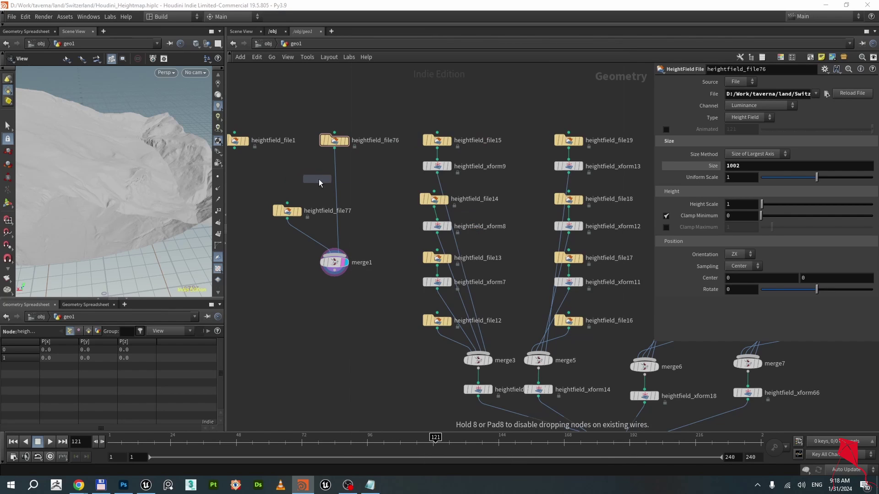
click(335, 172)
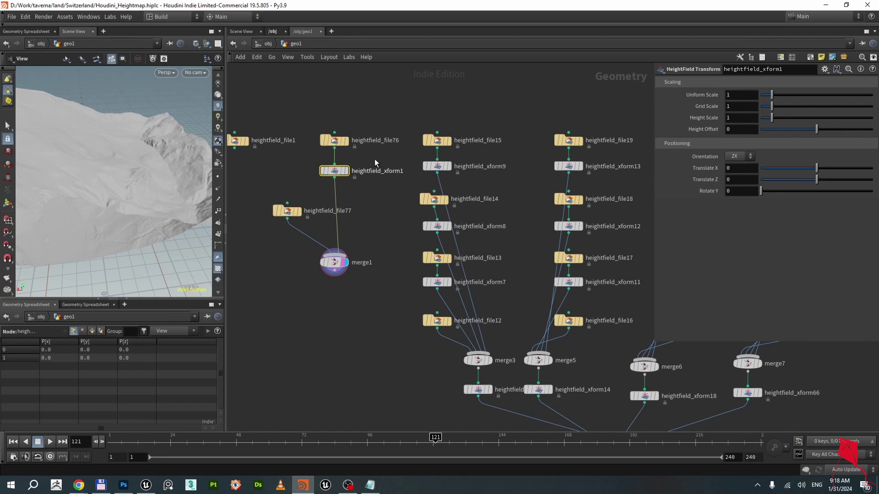
Set Translate X of the new HeightField Transform to 1000 so the two tiles sit side by side.
drag(816, 169, 875, 169)
scroll(188, 159, down, 4)
drag(168, 157, 175, 183)
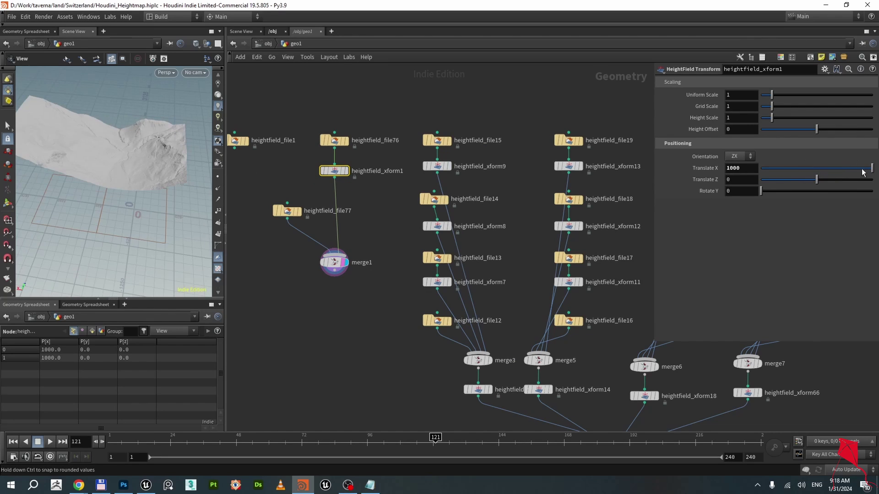
drag(872, 168, 823, 169)
drag(784, 190, 877, 197)
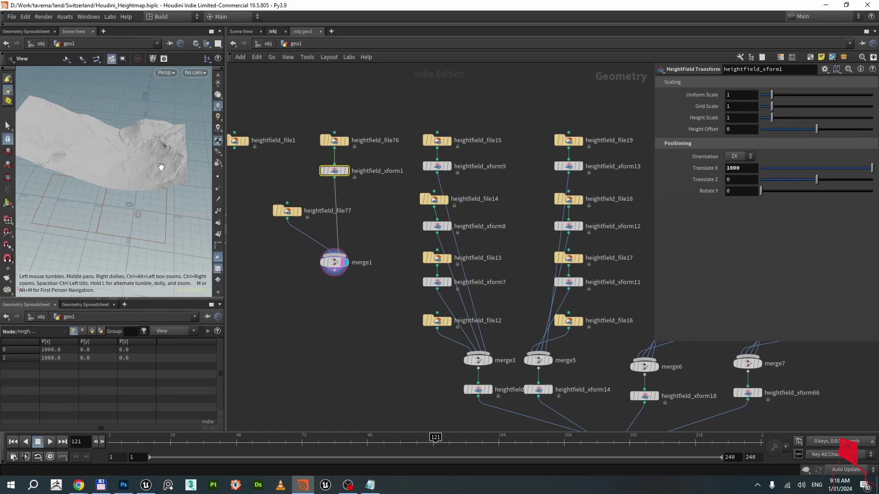
drag(160, 166, 106, 181)
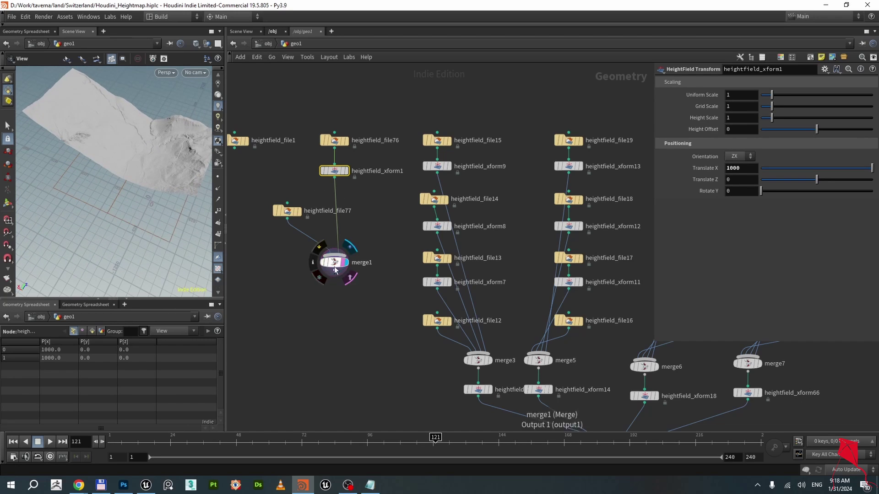
Display merge3, inspect the offsets of heightfield_xform9, xform8 and xform7, and display the merge5 tile group.
middle_drag(390, 368, 365, 338)
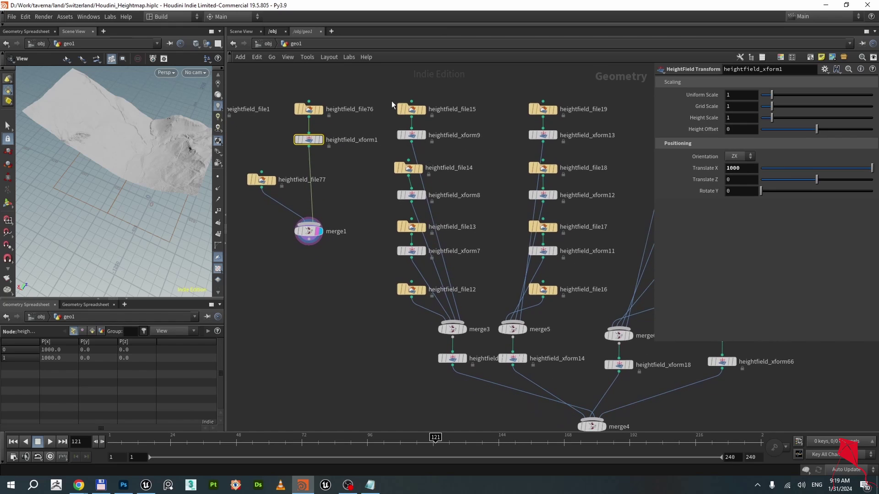
click(464, 333)
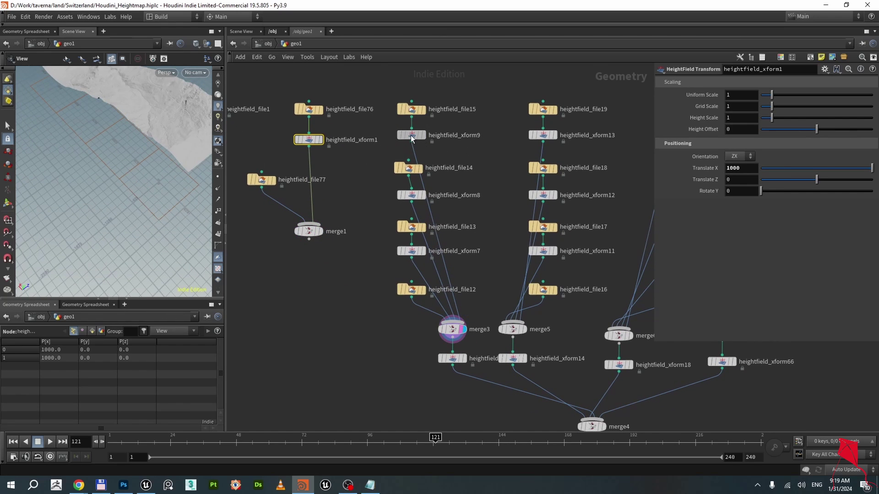
click(410, 136)
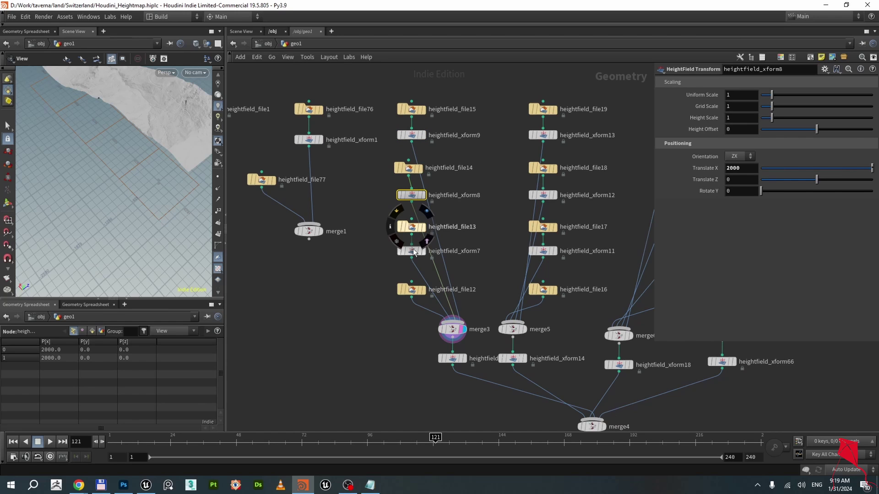
click(412, 252)
drag(118, 134, 137, 132)
middle_drag(391, 344, 369, 327)
click(502, 313)
scroll(552, 301, down, 2)
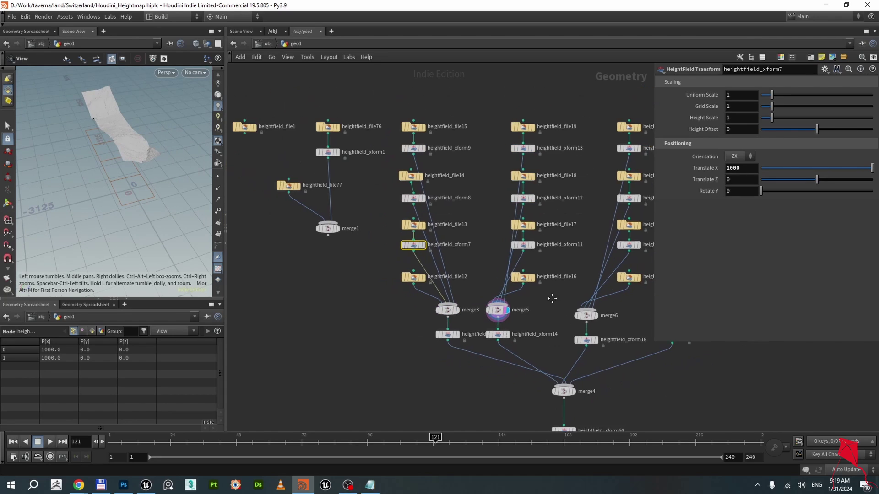
Delete the test file, transform and merge nodes beside the main tile network.
middle_drag(342, 103, 410, 127)
scroll(412, 126, down, 1)
drag(390, 97, 278, 273)
key(Delete)
scroll(315, 268, down, 2)
middle_drag(360, 323, 275, 273)
scroll(386, 275, up, 1)
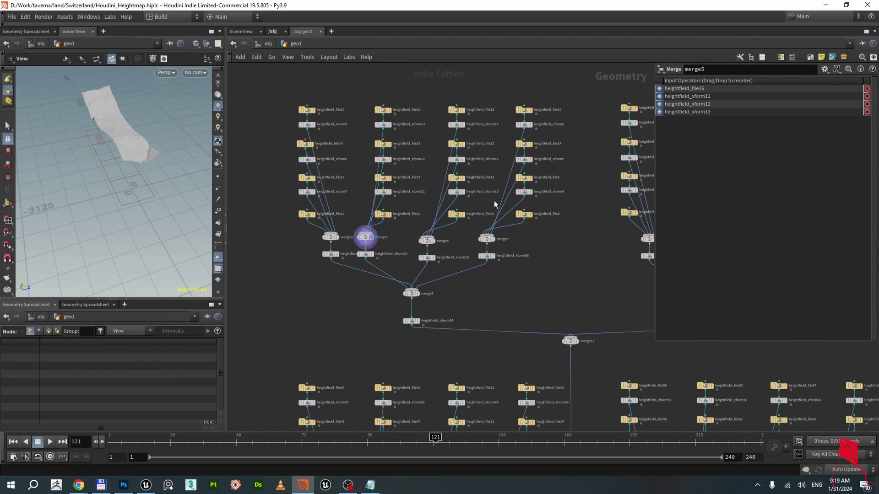
Inspect the Translate Z offsets of heightfield_xform14, xform18 and xform66, and display the combined merge4 tile block.
scroll(352, 264, up, 2)
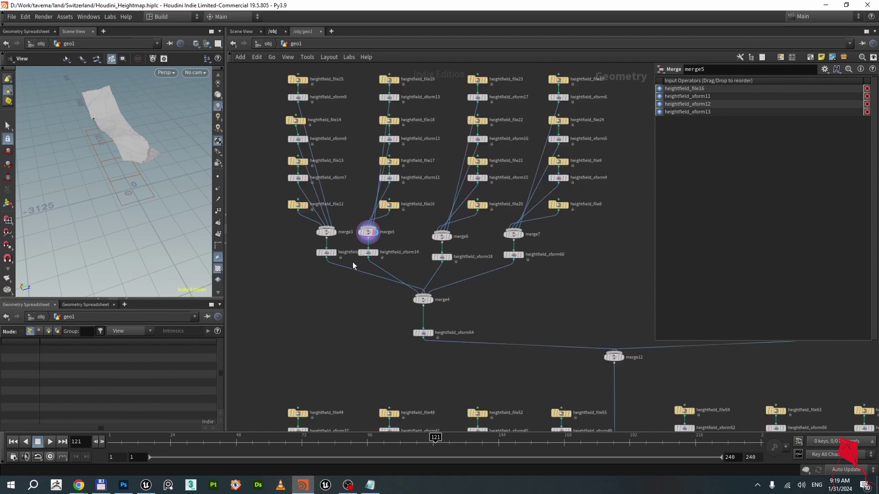
click(328, 254)
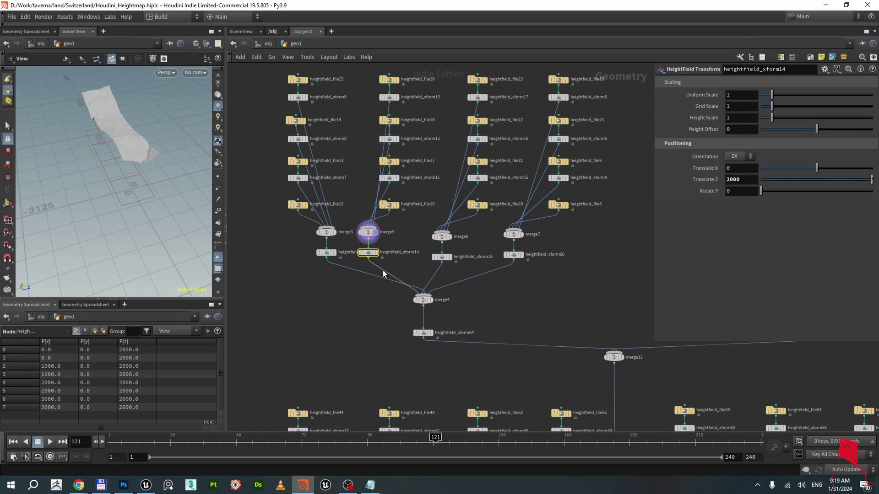
click(442, 257)
click(513, 256)
click(430, 301)
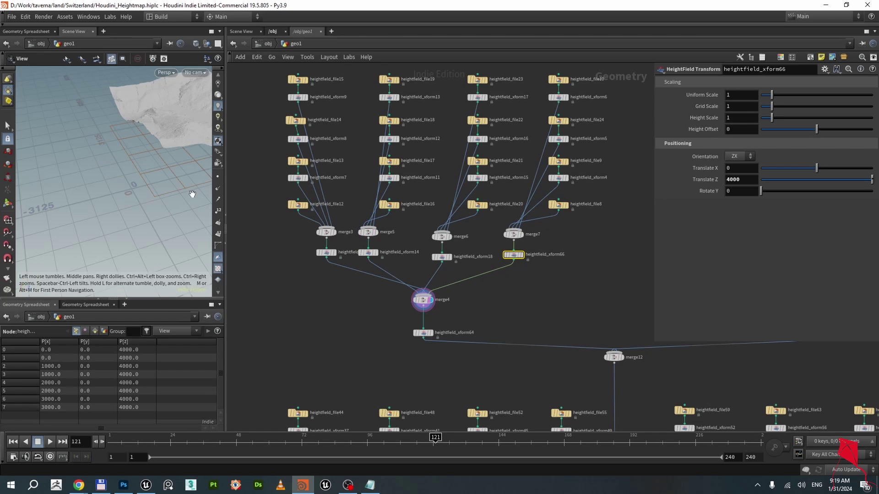
drag(123, 168, 128, 194)
scroll(136, 186, up, 3)
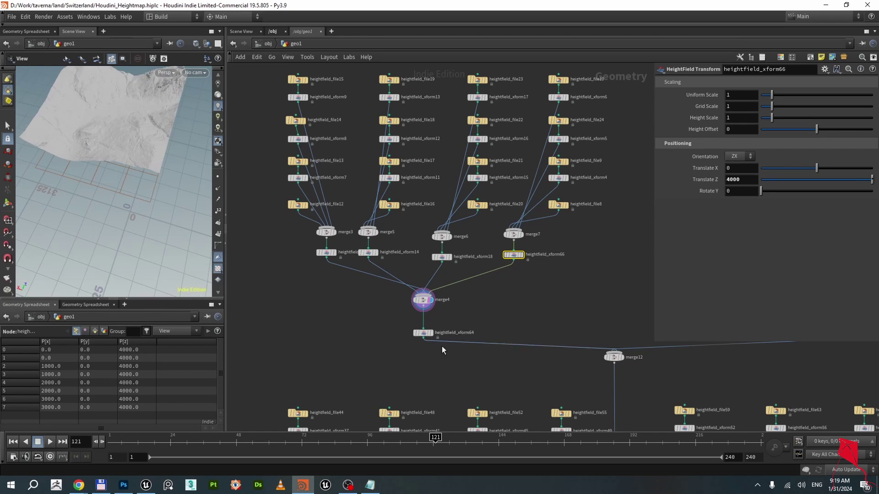
Display heightfield_xform64 and examine how its Translate X and Translate Z values position the tile block relative to the grid origin.
click(430, 334)
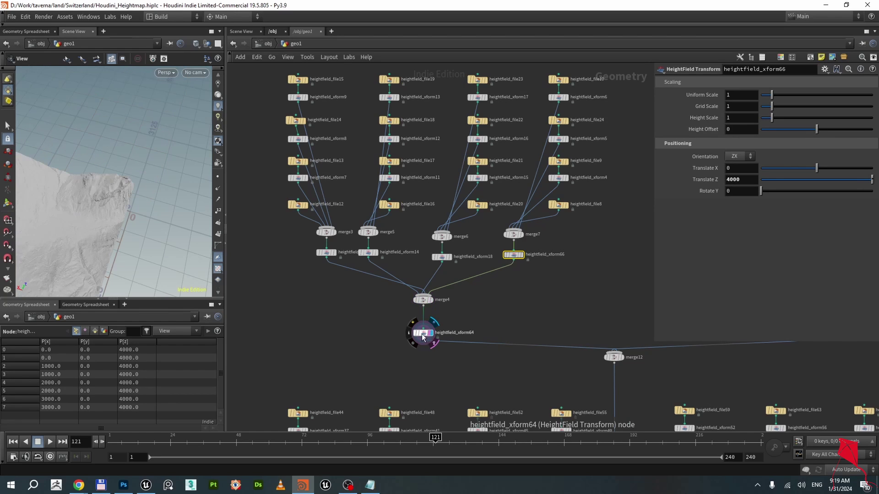
click(422, 338)
drag(100, 181, 91, 142)
scroll(128, 163, down, 4)
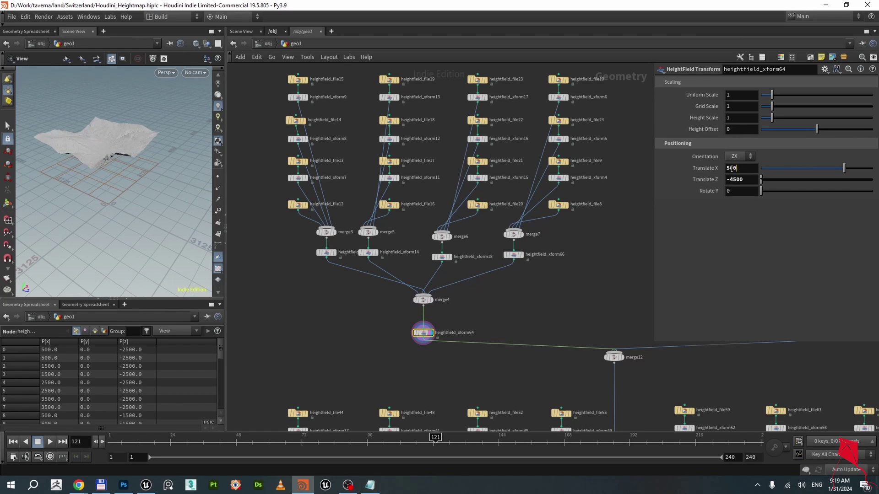
drag(727, 170, 723, 172)
drag(158, 129, 129, 137)
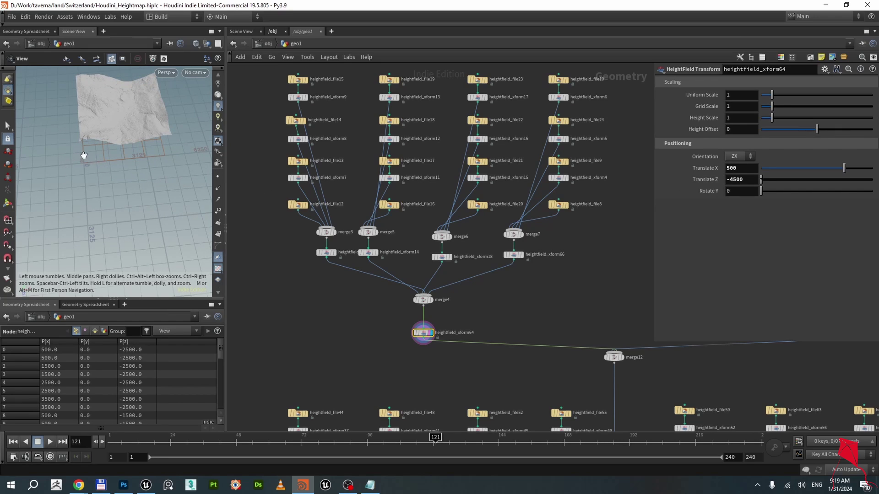
drag(96, 169, 119, 163)
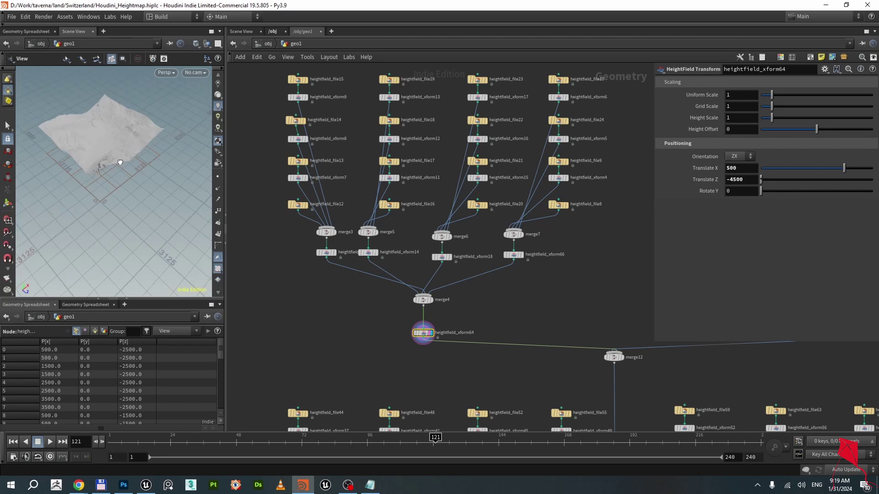
right_drag(119, 163, 114, 210)
drag(99, 206, 116, 197)
right_drag(117, 197, 124, 183)
drag(123, 183, 94, 199)
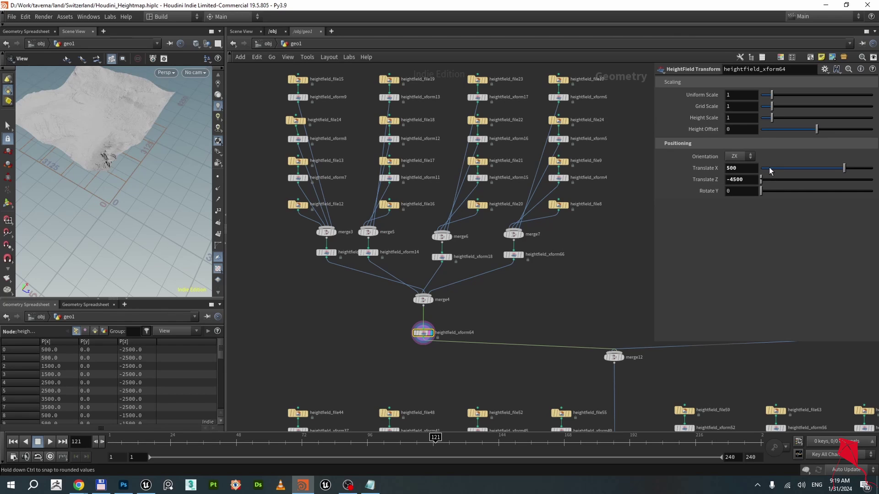
drag(136, 176, 117, 147)
scroll(464, 274, down, 3)
scroll(464, 273, down, 2)
Display merge12 and examine how the two upper tile blocks join in the 3D view.
click(479, 308)
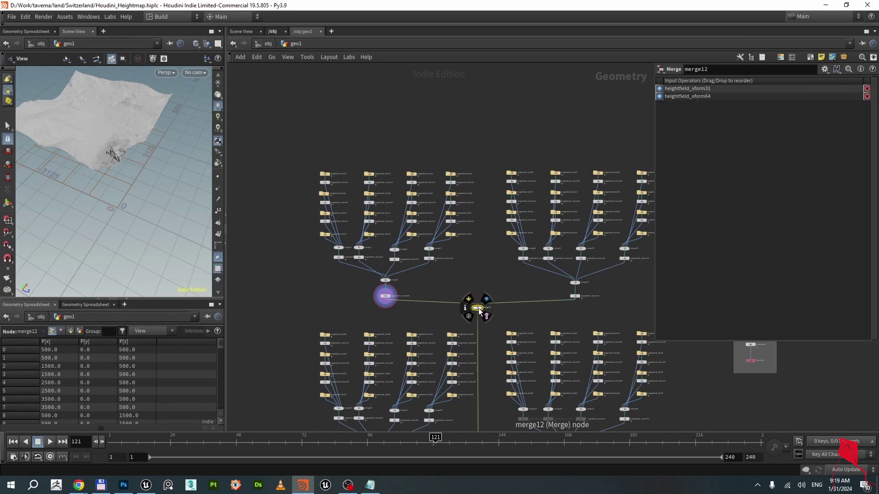
middle_drag(523, 291, 485, 281)
scroll(500, 253, up, 3)
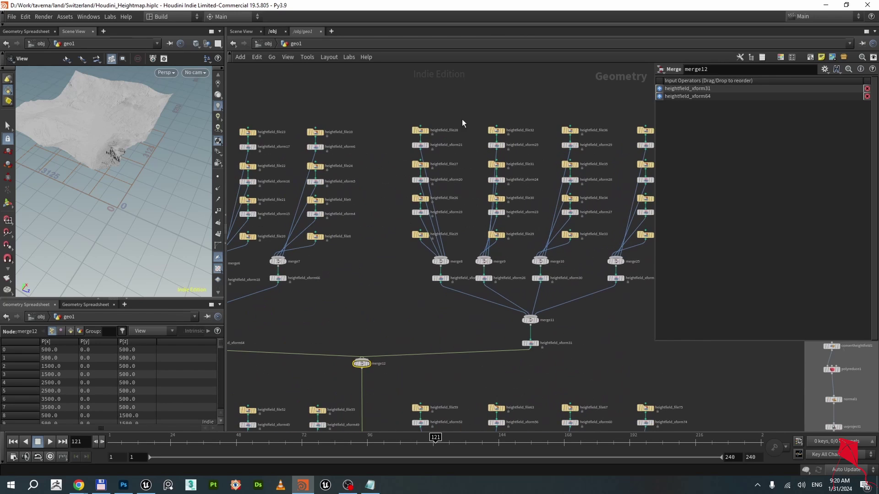
scroll(363, 368, up, 3)
click(373, 360)
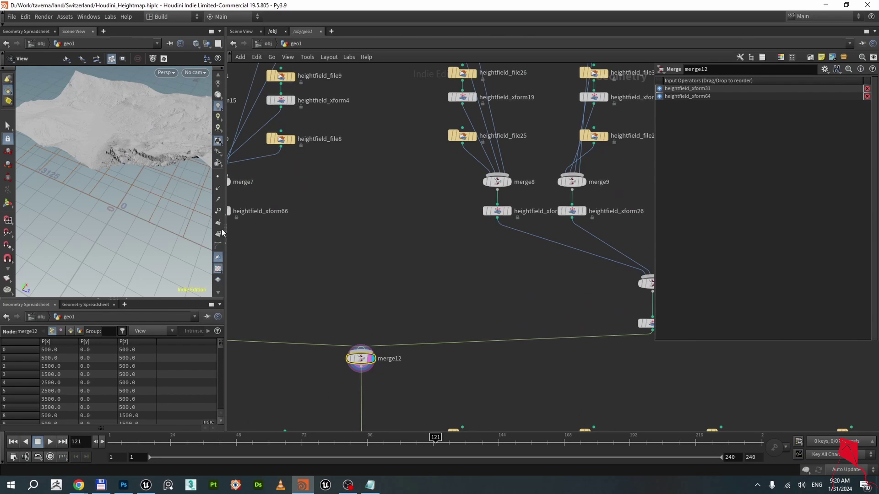
scroll(148, 180, down, 5)
drag(148, 180, 168, 201)
Display merge23 for the lower tile blocks, then display heightfield_xform63 and inspect its positioning offset.
scroll(400, 216, down, 4)
scroll(411, 266, down, 2)
middle_drag(405, 297, 425, 177)
scroll(446, 220, down, 2)
scroll(454, 297, up, 3)
middle_drag(411, 294, 450, 279)
scroll(450, 279, up, 4)
click(411, 264)
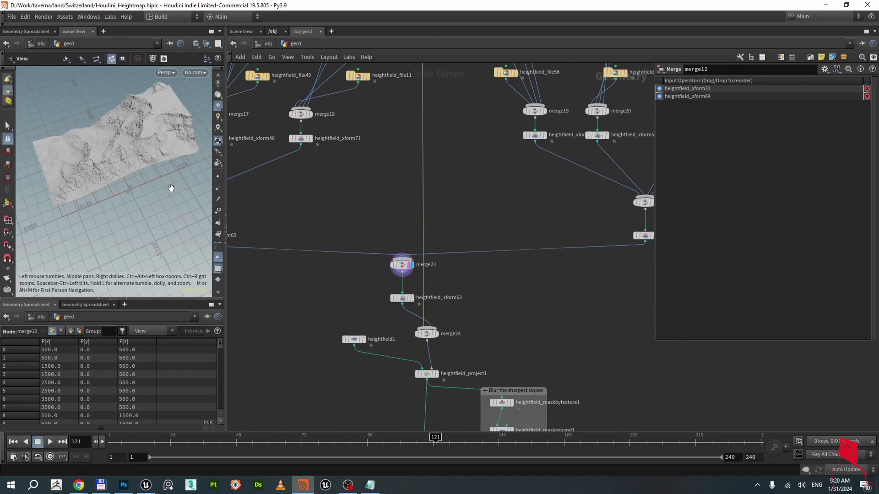
click(393, 298)
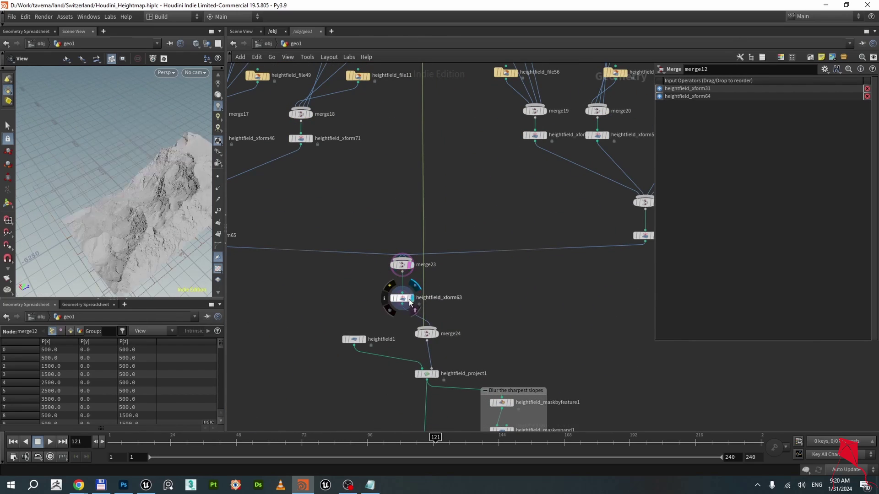
drag(121, 191, 167, 186)
scroll(158, 207, down, 3)
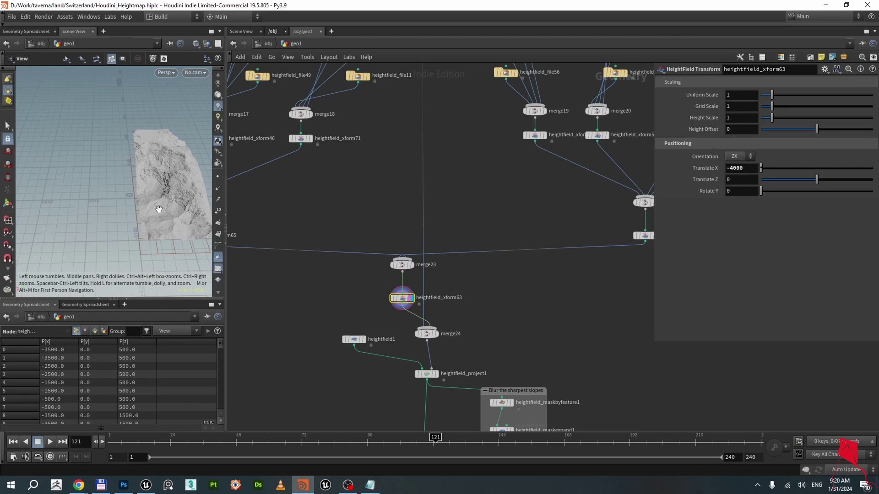
Display merge24 and examine the complete merged terrain from several angles.
click(435, 334)
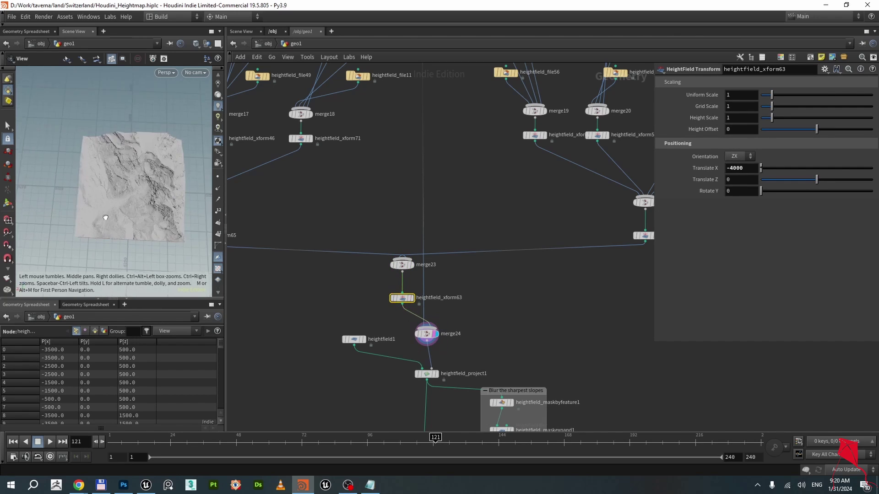
scroll(111, 210, up, 3)
drag(127, 205, 138, 184)
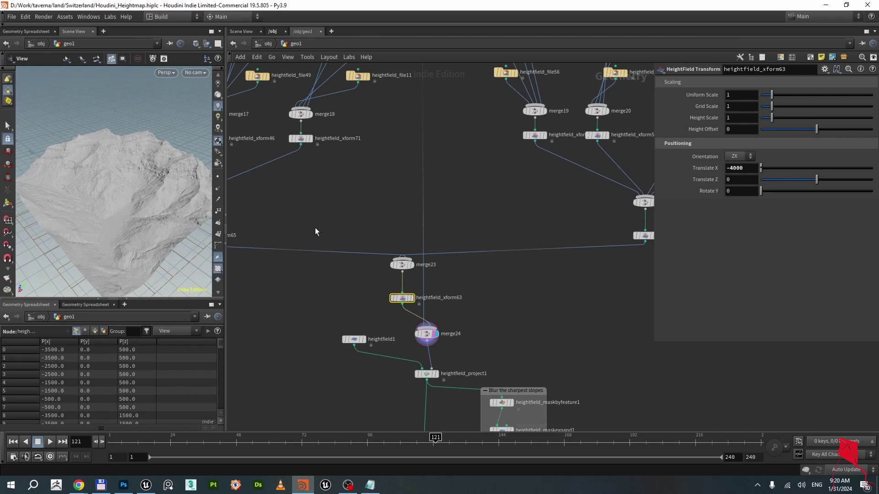
middle_drag(376, 309, 389, 226)
scroll(438, 291, up, 1)
middle_drag(411, 318, 373, 331)
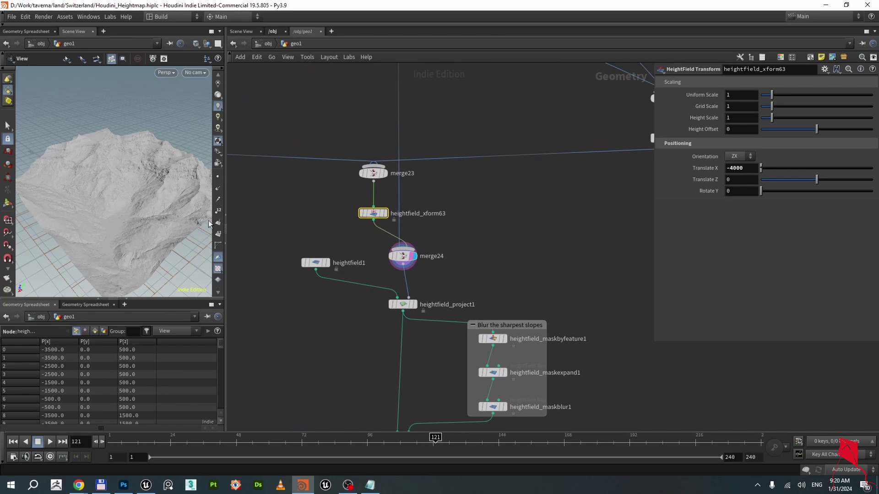
drag(181, 231, 144, 165)
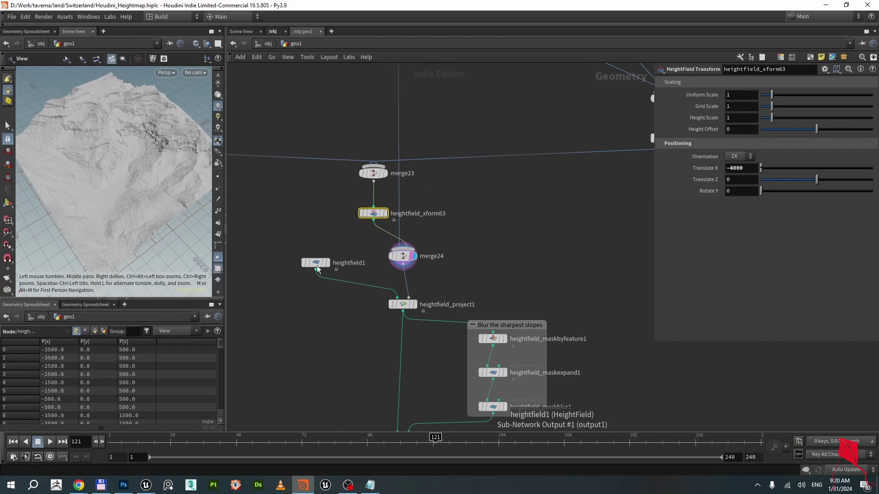
Inspect the size and grid spacing of heightfield1, and display heightfield_project1 to examine the projected terrain.
click(315, 263)
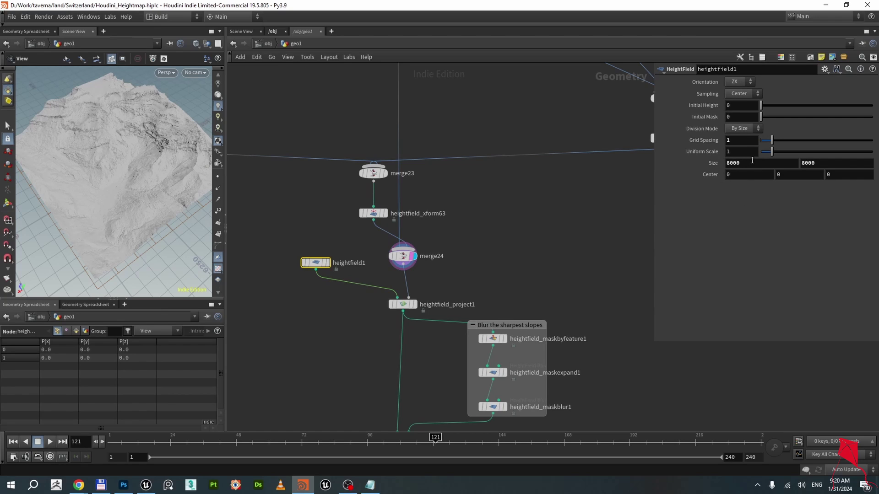
mouse_move(413, 308)
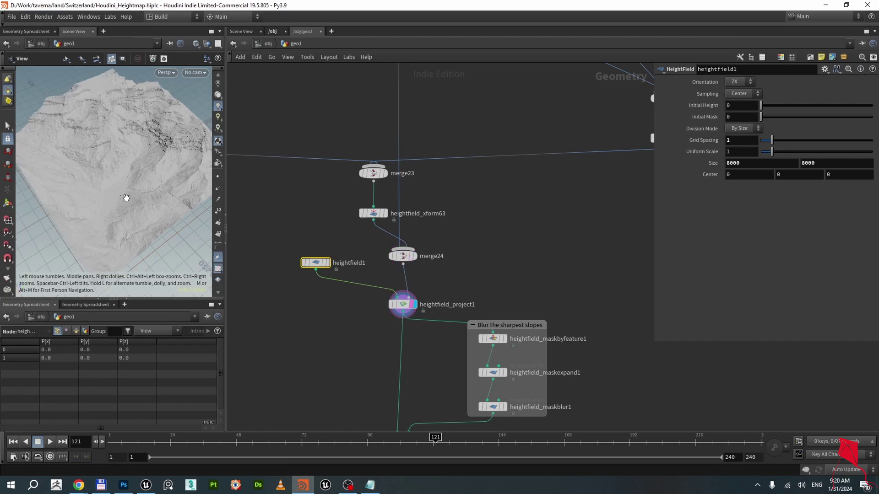
alt+drag(125, 196, 171, 201)
drag(98, 219, 89, 215)
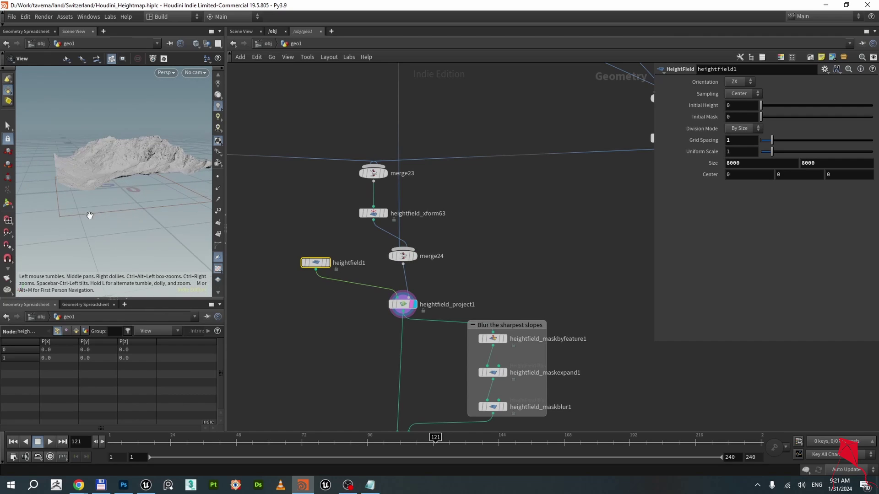
drag(177, 202, 154, 196)
scroll(135, 201, up, 5)
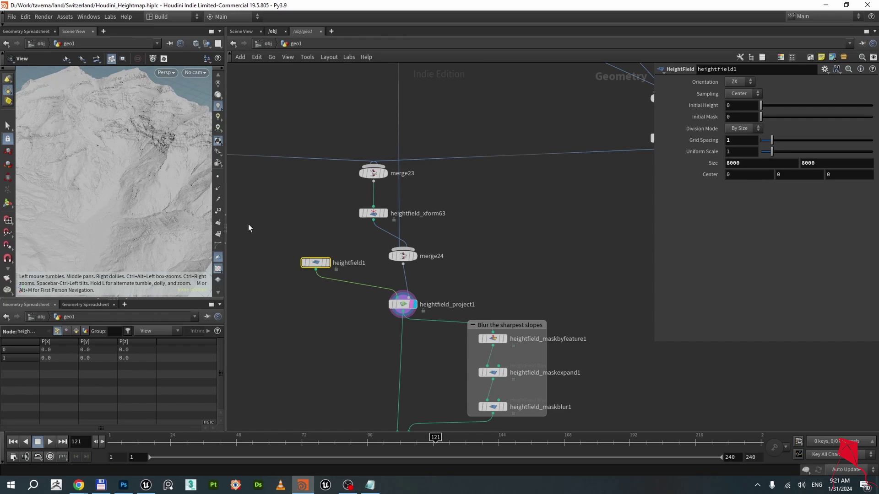
Set the Size of heightfield_file15 to 1000 and examine the seam beside its tile up close.
scroll(274, 225, down, 5)
middle_drag(275, 225, 412, 296)
scroll(413, 296, down, 2)
middle_drag(290, 140, 292, 149)
scroll(336, 133, up, 8)
click(352, 196)
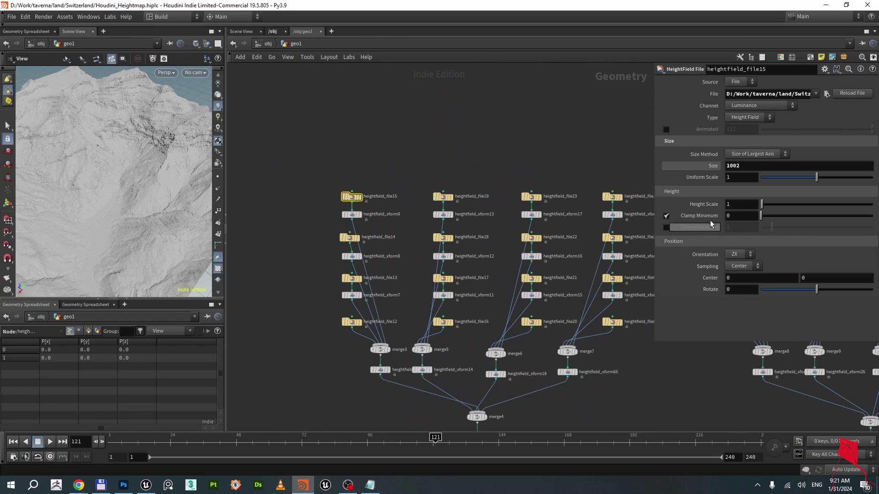
click(775, 166)
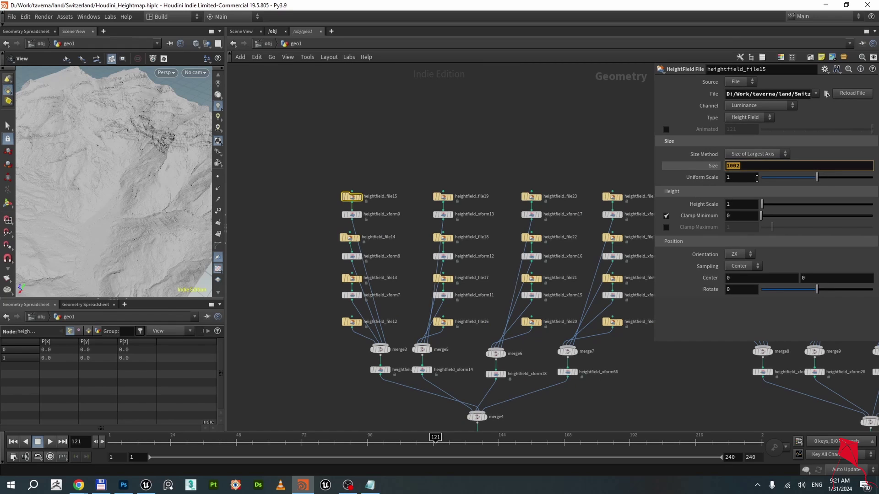
scroll(418, 173, up, 3)
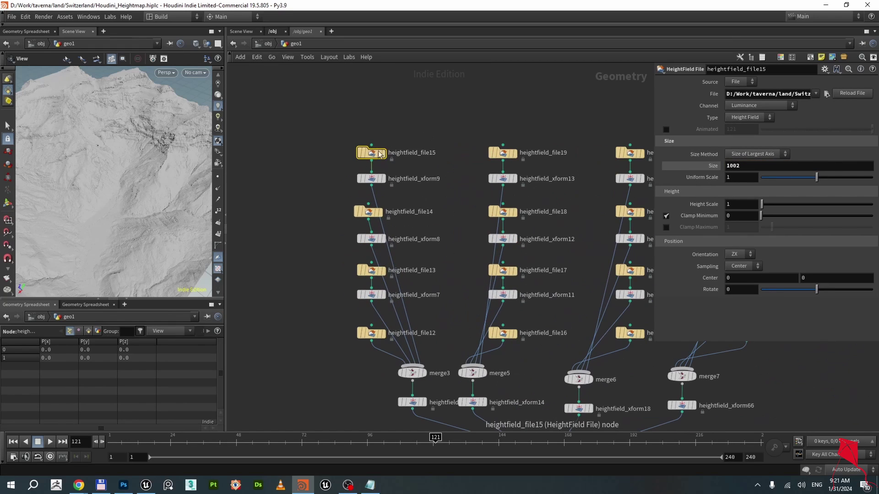
drag(735, 165, 769, 169)
key(Return)
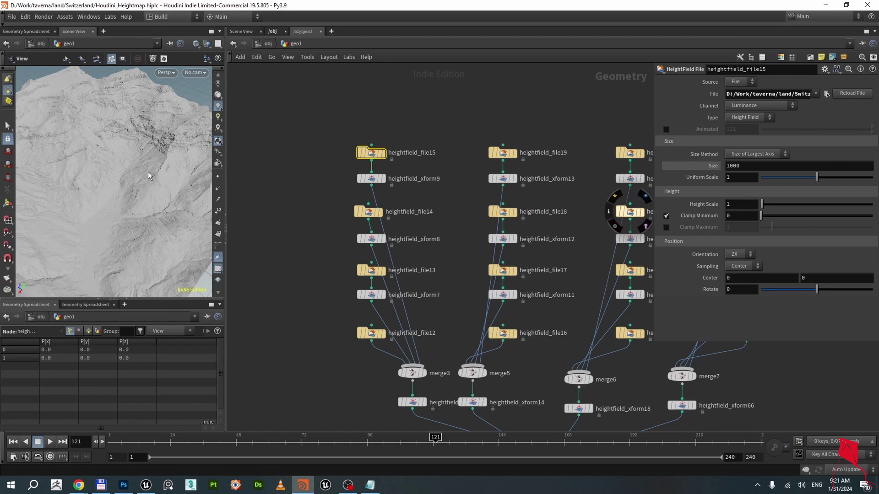
mouse_move(147, 172)
alt+mouse_down()
mouse_move(165, 198)
mouse_move(114, 157)
mouse_move(137, 173)
mouse_move(123, 184)
mouse_move(122, 165)
mouse_move(80, 140)
mouse_move(151, 151)
mouse_move(123, 167)
mouse_move(119, 145)
mouse_move(128, 140)
mouse_move(118, 144)
mouse_move(146, 123)
mouse_move(129, 139)
mouse_move(143, 221)
mouse_move(137, 147)
mouse_move(159, 177)
mouse_move(125, 151)
mouse_move(123, 167)
mouse_move(132, 164)
mouse_move(117, 152)
mouse_move(130, 167)
mouse_move(126, 182)
mouse_move(157, 183)
alt+mouse_up()
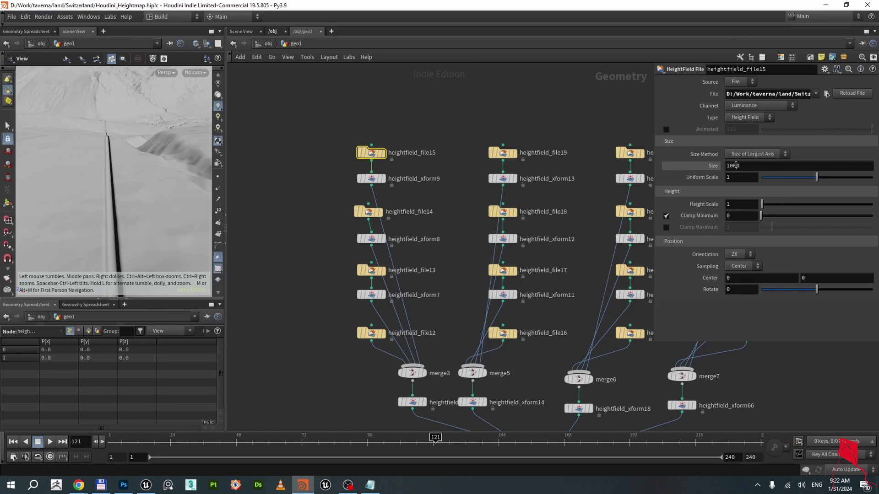
Restore the Size of heightfield_file15 to 1002 and check the tile borders in the 3D view.
drag(735, 165, 741, 168)
text(2)
key(Return)
scroll(135, 182, down, 5)
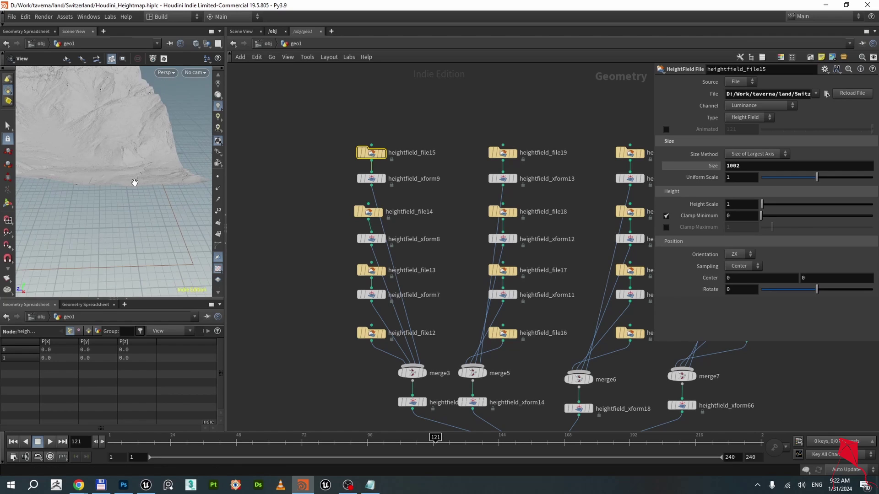
scroll(134, 182, up, 5)
scroll(127, 174, down, 5)
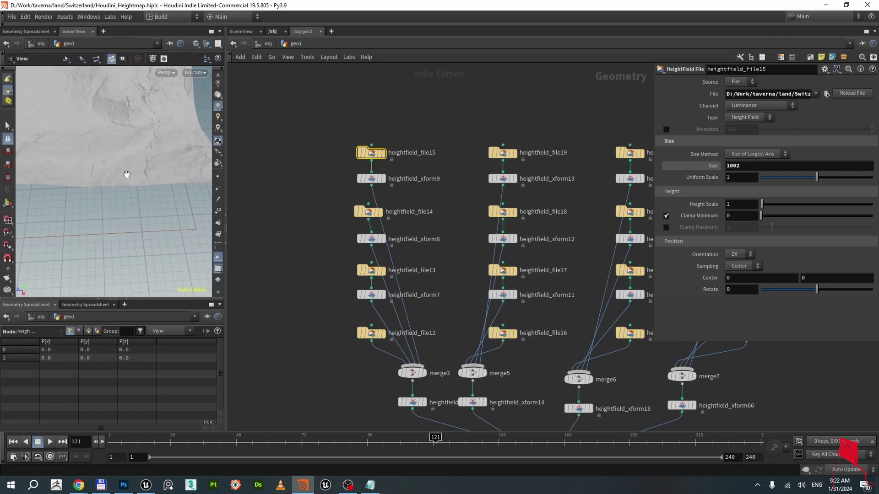
Return to heightfield_project1 in the network and examine the steepest slopes of the projected terrain up close.
scroll(275, 243, down, 4)
middle_drag(288, 314, 268, 190)
scroll(303, 226, down, 5)
scroll(336, 263, down, 1)
middle_drag(481, 342, 516, 241)
scroll(424, 259, up, 9)
middle_drag(418, 255, 442, 284)
scroll(120, 157, up, 10)
scroll(119, 161, up, 10)
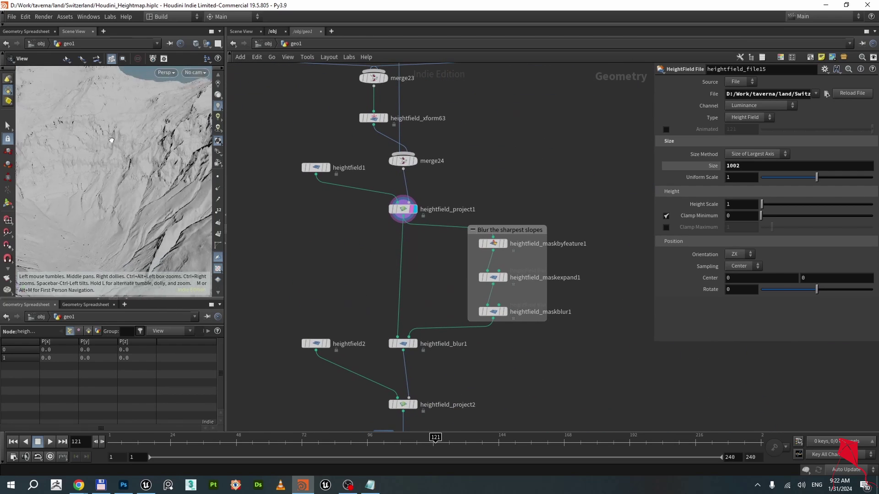
scroll(124, 166, up, 5)
scroll(122, 189, down, 4)
mouse_move(120, 192)
mouse_down()
mouse_move(84, 196)
mouse_move(140, 188)
mouse_move(128, 186)
mouse_up()
scroll(513, 248, up, 2)
Display heightfield_maskbyfeature1, inspect its slope angle settings, and examine the masked cliffs on the terrain.
mouse_move(488, 244)
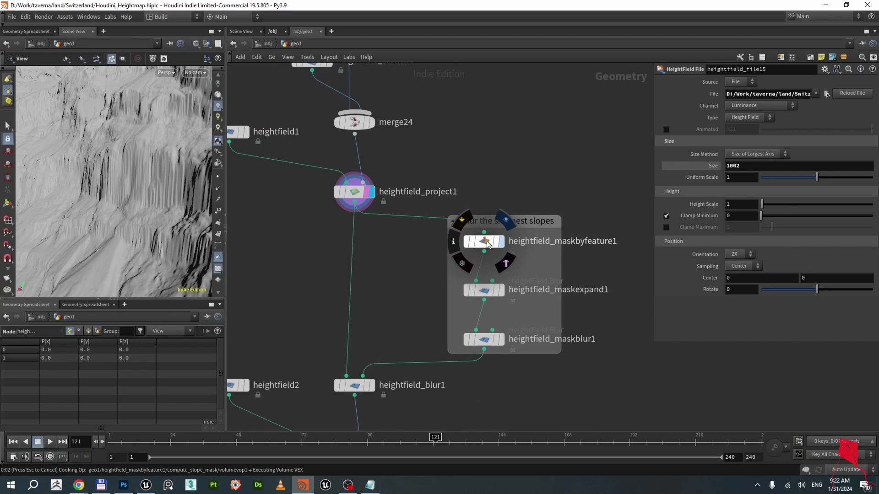
click(491, 246)
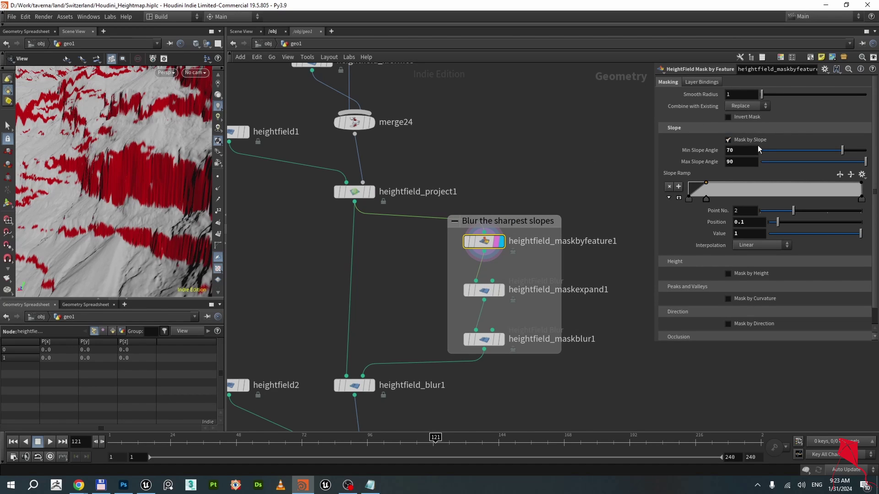
scroll(132, 192, down, 5)
drag(123, 178, 242, 201)
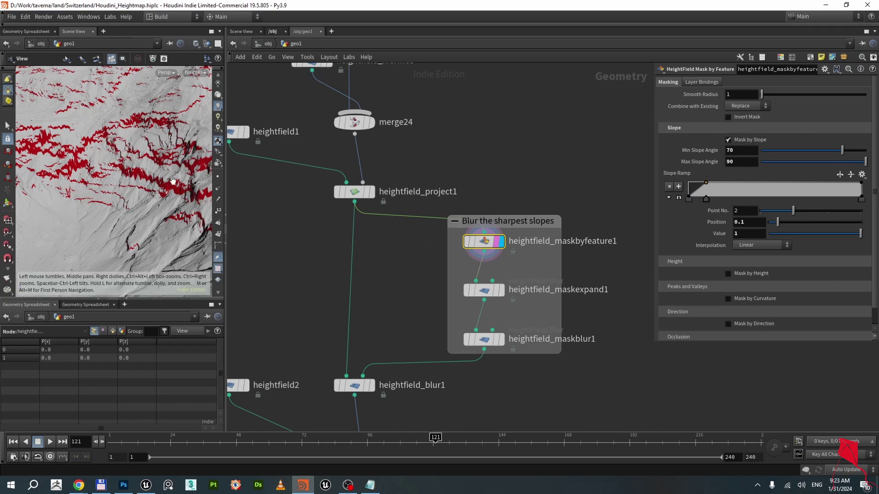
mouse_move(163, 176)
mouse_down()
mouse_move(161, 150)
mouse_move(167, 164)
mouse_up()
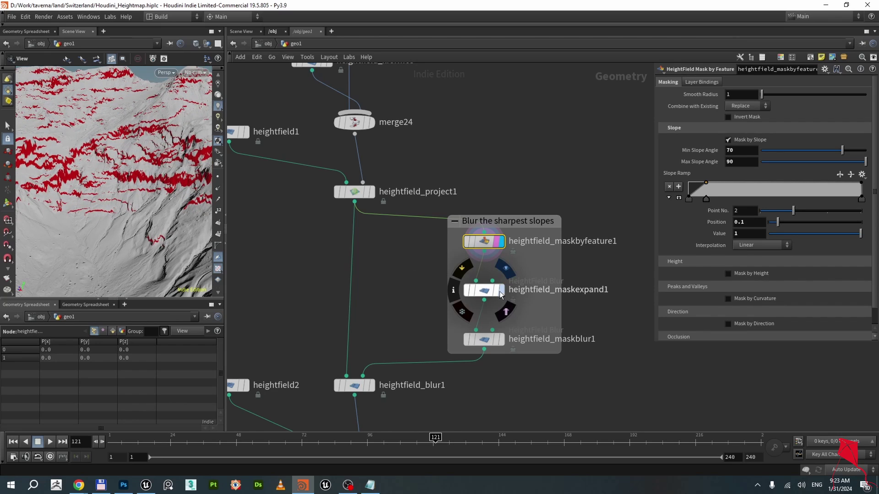
Display heightfield_maskexpand1, inspect its Expand settings, and examine the widened mask on the terrain.
click(514, 272)
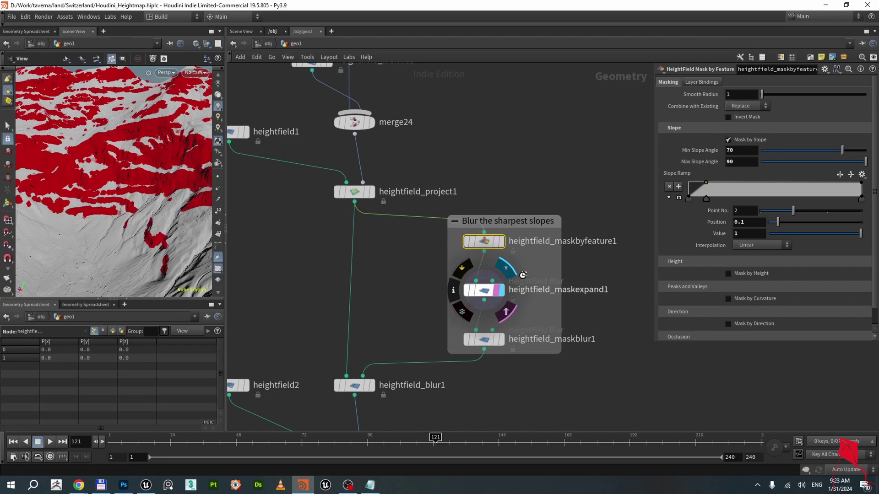
click(485, 292)
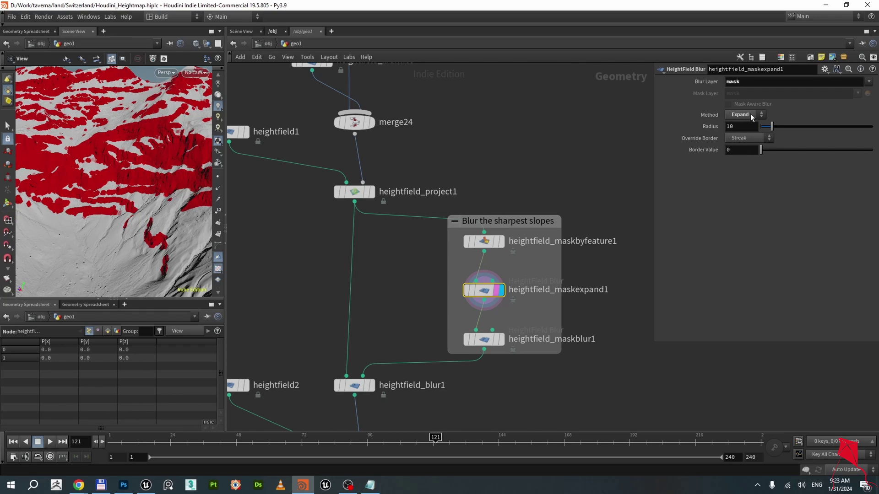
drag(145, 192, 205, 202)
Display heightfield_maskblur1 and inspect its blur settings and the softened mask edges on the cliffs.
mouse_move(502, 342)
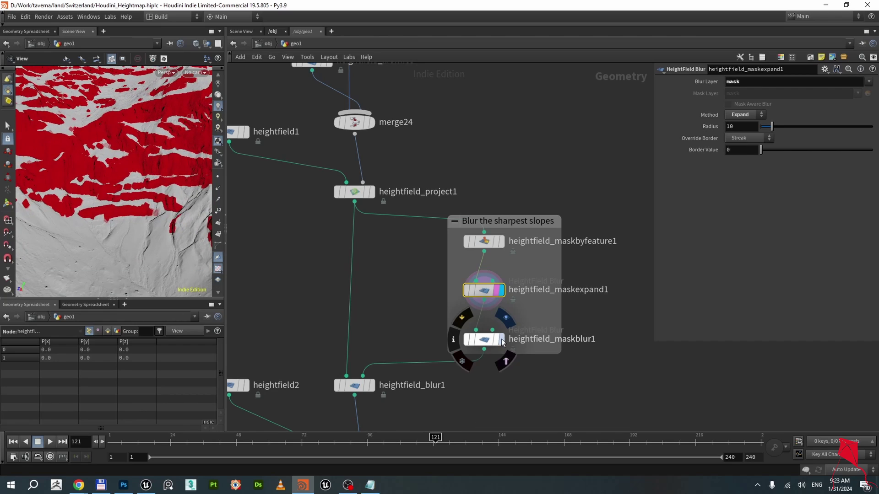
click(514, 315)
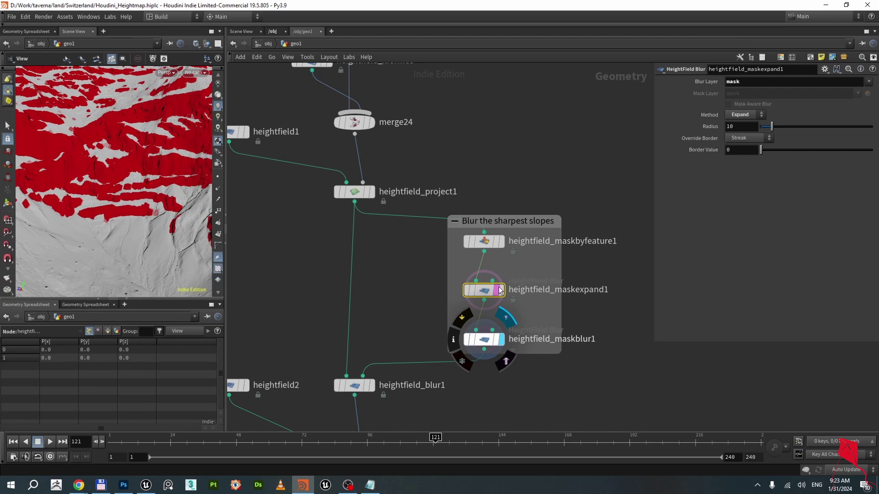
click(493, 340)
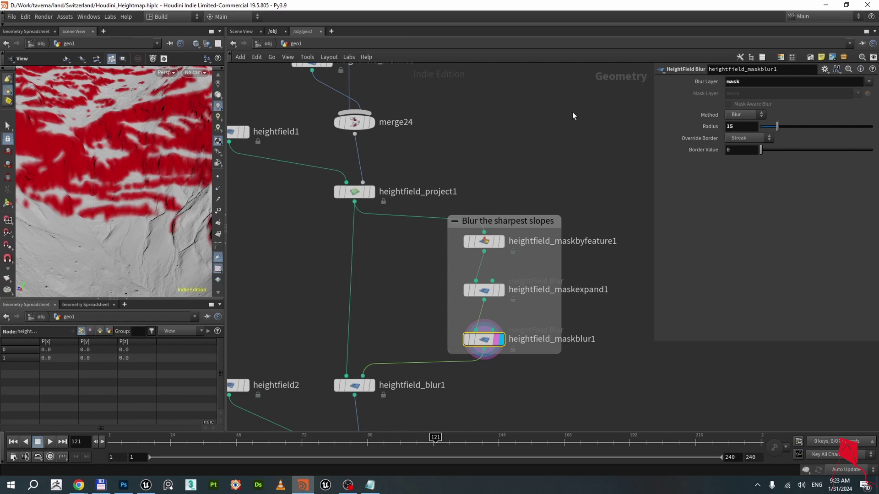
Display heightfield_blur1, inspect its settings against those of heightfield_maskblur1, and view the blurred terrain.
middle_drag(432, 295, 488, 241)
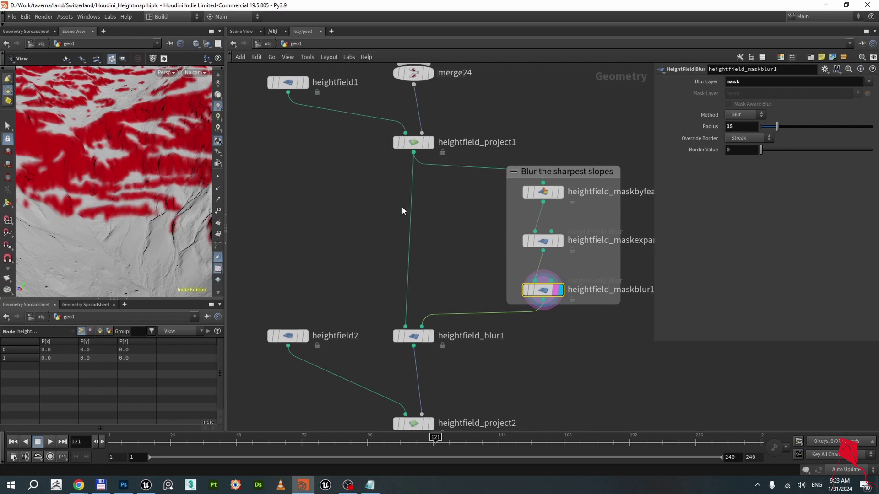
mouse_move(425, 339)
click(426, 339)
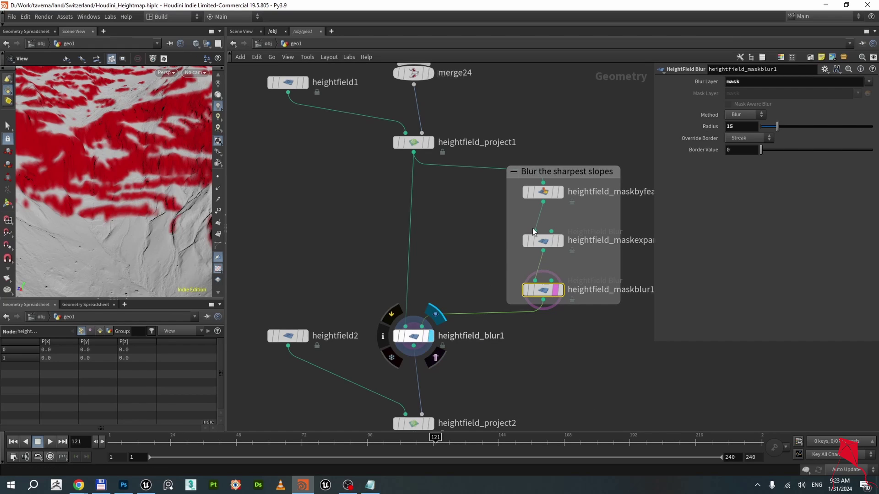
click(415, 337)
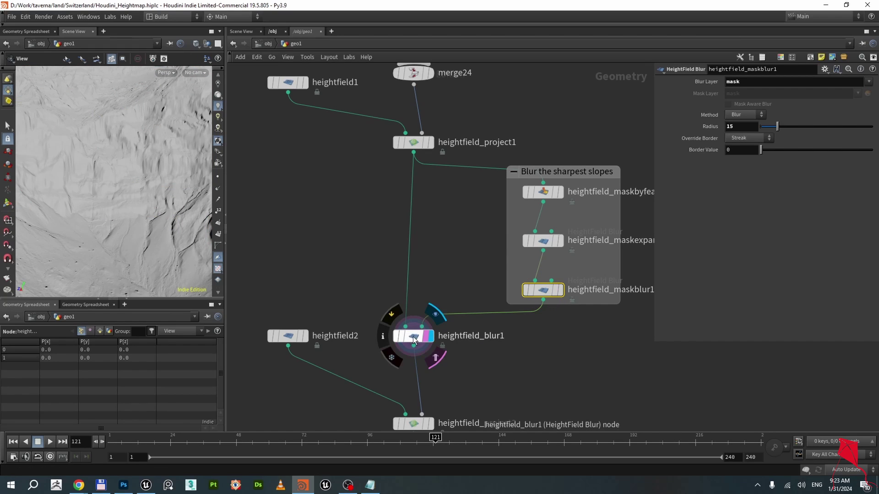
click(414, 338)
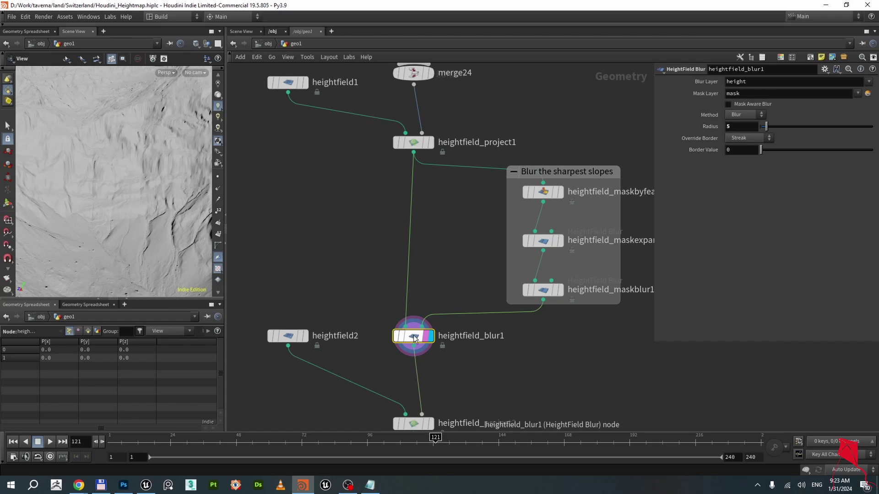
click(545, 291)
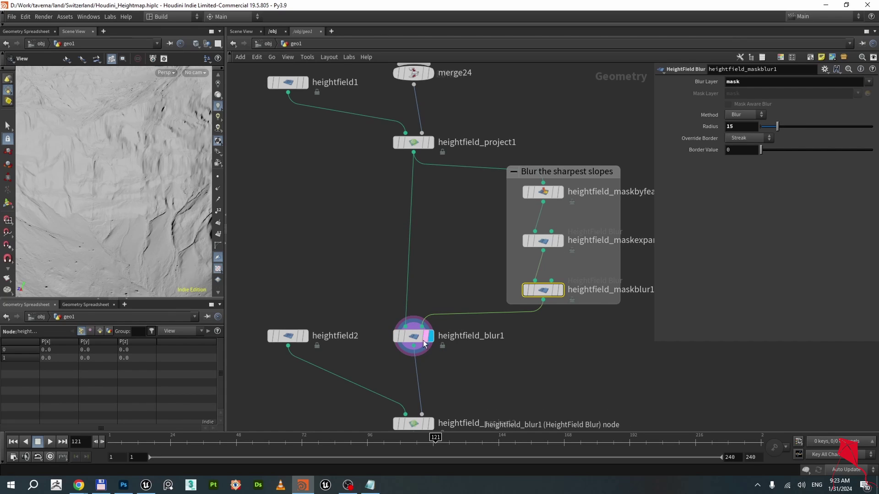
click(422, 345)
drag(165, 180, 144, 177)
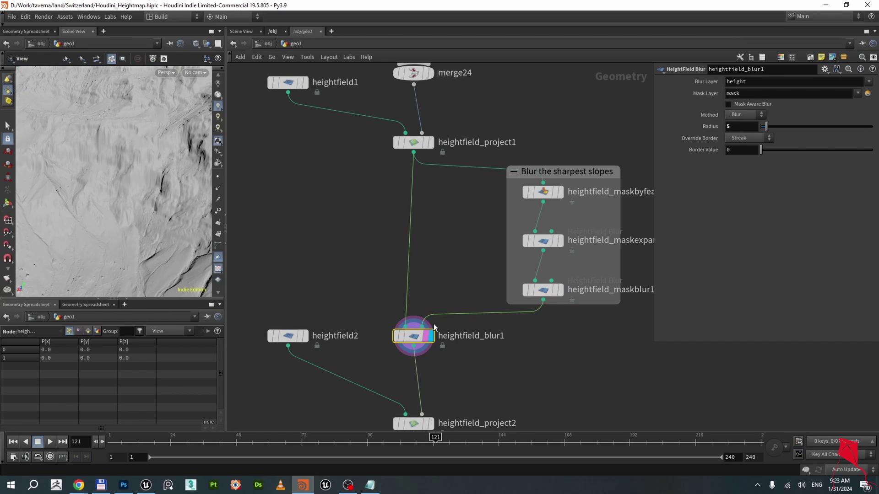
Compare the steep cliffs up close before and after blurring by displaying heightfield_project1 and heightfield_blur1 in turn.
mouse_move(413, 341)
mouse_move(158, 189)
mouse_down()
mouse_move(110, 183)
mouse_move(148, 179)
mouse_up()
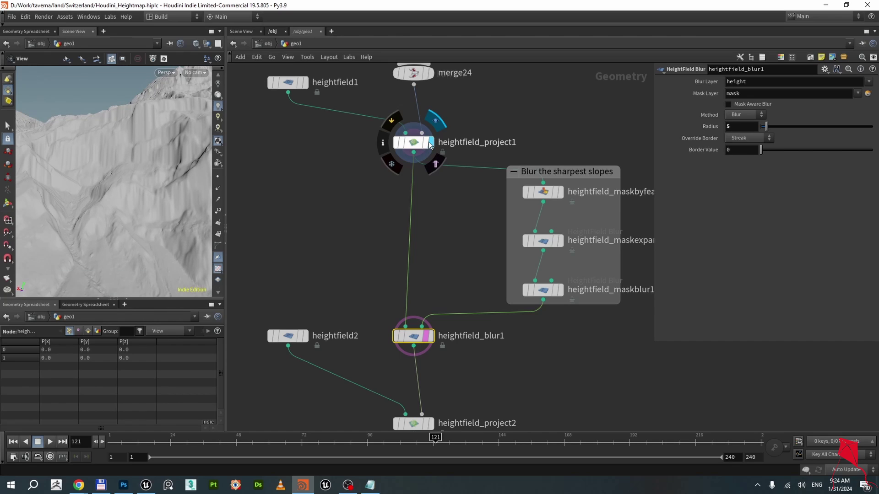
click(429, 143)
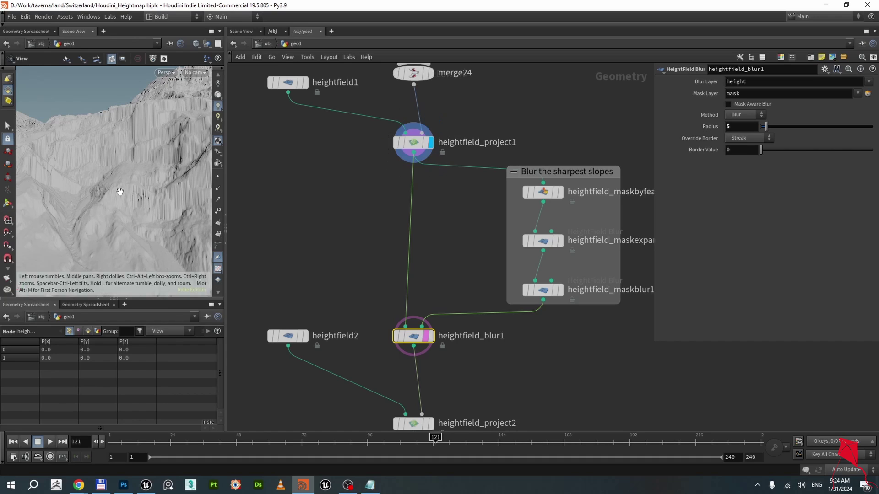
scroll(120, 193, up, 5)
mouse_move(123, 192)
mouse_down()
mouse_move(131, 187)
mouse_move(133, 196)
mouse_move(137, 187)
mouse_up()
scroll(131, 187, down, 5)
click(430, 336)
scroll(156, 180, up, 5)
scroll(358, 235, down, 2)
scroll(370, 201, down, 2)
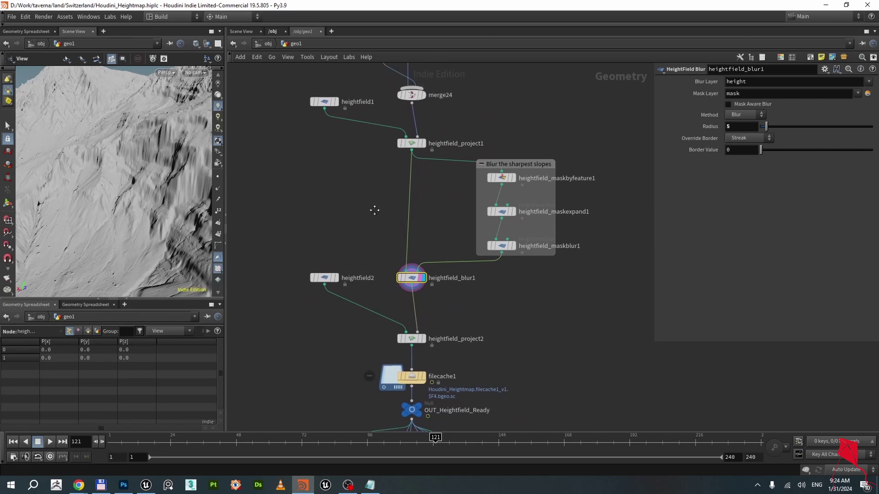
scroll(348, 257, down, 2)
drag(83, 155, 141, 185)
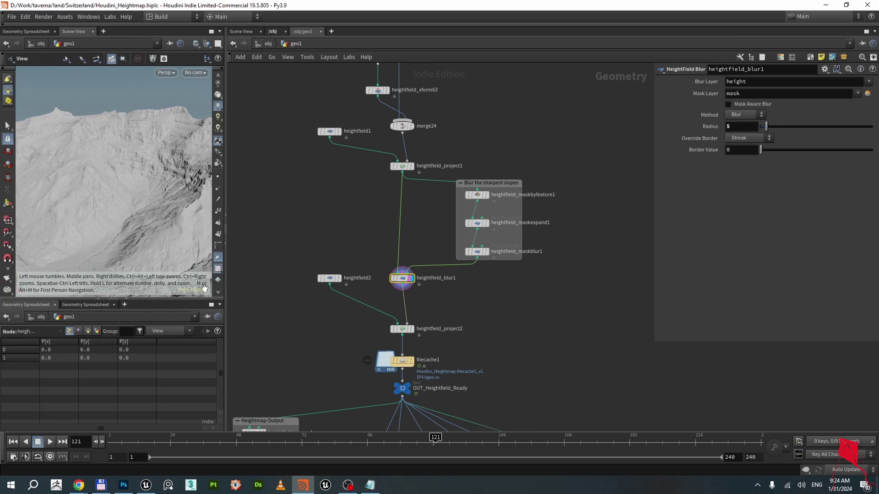
Switch to Chrome and look up the 4033x4033 entry under Recommended Landscape Sizes in the Landscape Technical Guide.
mouse_move(78, 487)
click(146, 451)
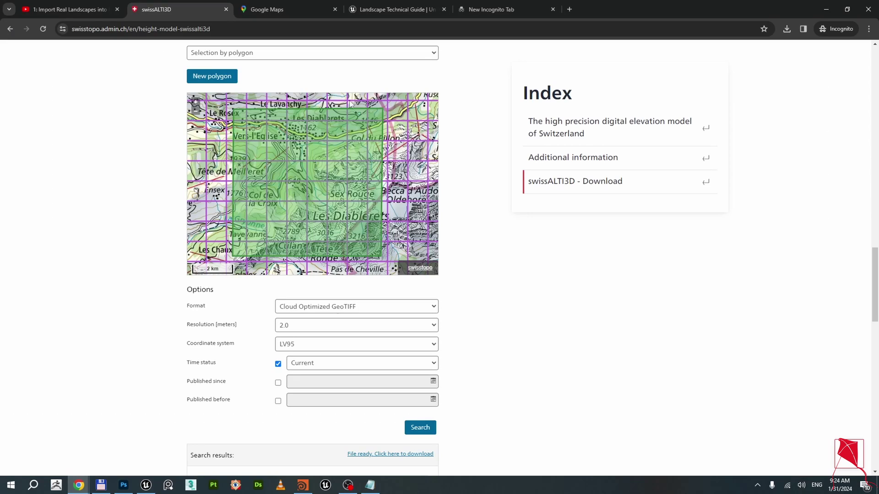
click(393, 9)
scroll(518, 217, up, 20)
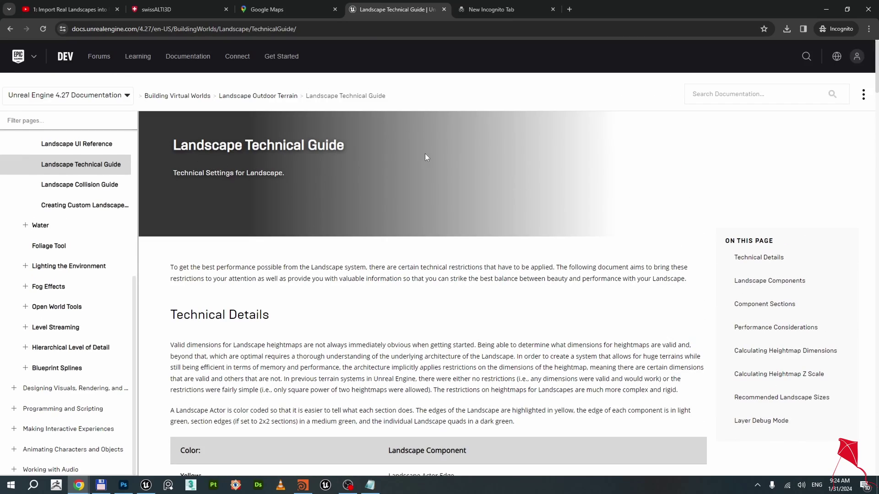
scroll(426, 157, down, 20)
scroll(444, 214, down, 10)
drag(230, 209, 182, 206)
click(197, 221)
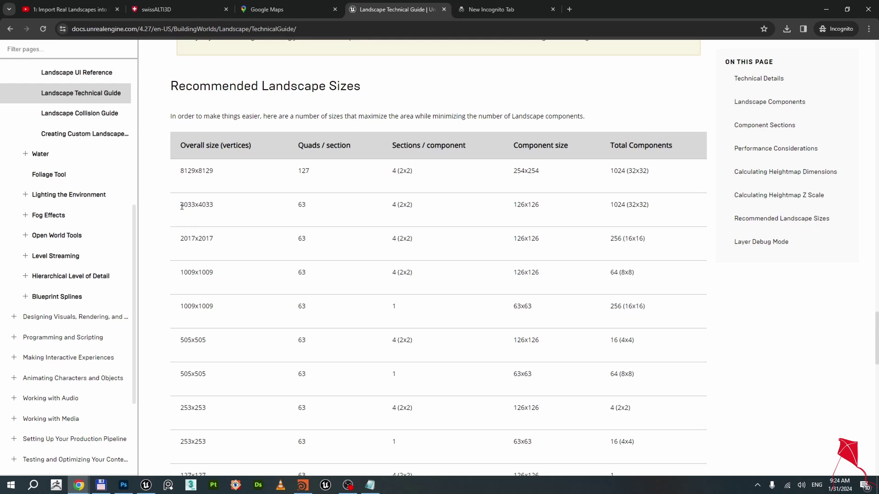
Switch back to Houdini, display heightfield_project2, and save the scene.
click(303, 485)
scroll(398, 328, up, 3)
mouse_move(417, 326)
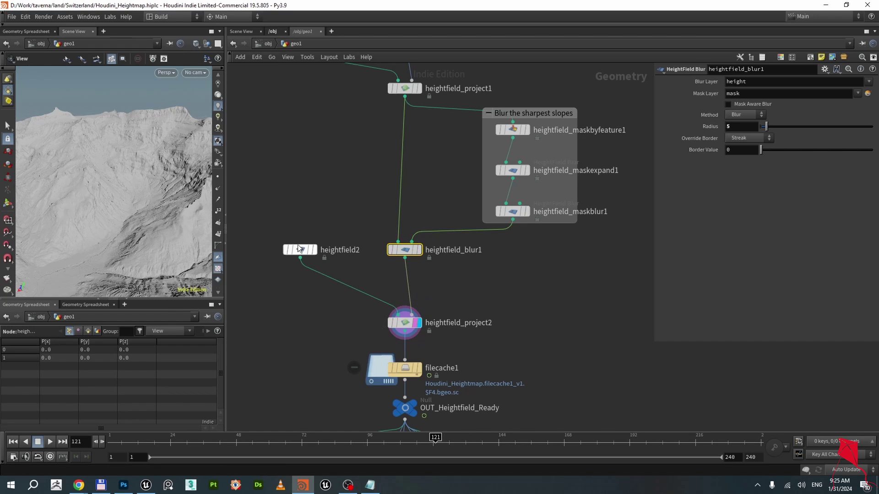
key(ctrl+s)
Inspect the settings of heightfield_project2 and its heightfield2 input, and examine the reprojected terrain from several angles.
click(405, 323)
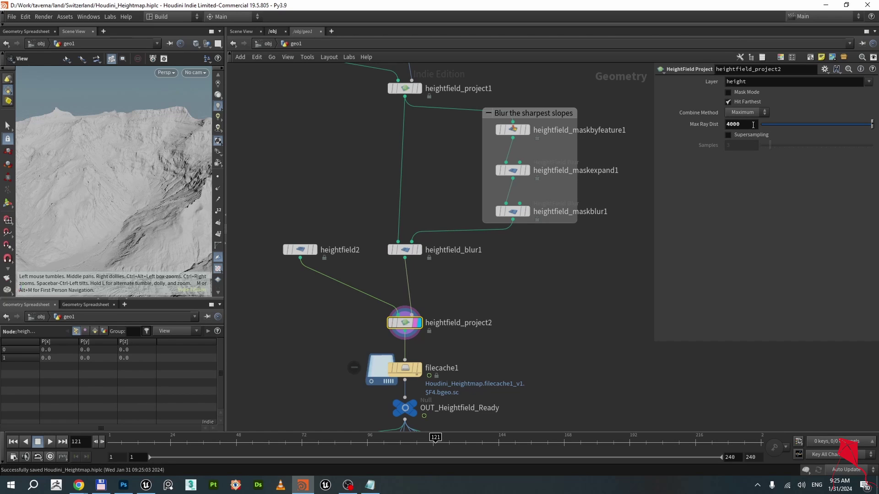
scroll(139, 159, down, 2)
mouse_move(138, 161)
mouse_down()
mouse_move(140, 191)
mouse_move(140, 175)
mouse_up()
scroll(140, 175, down, 4)
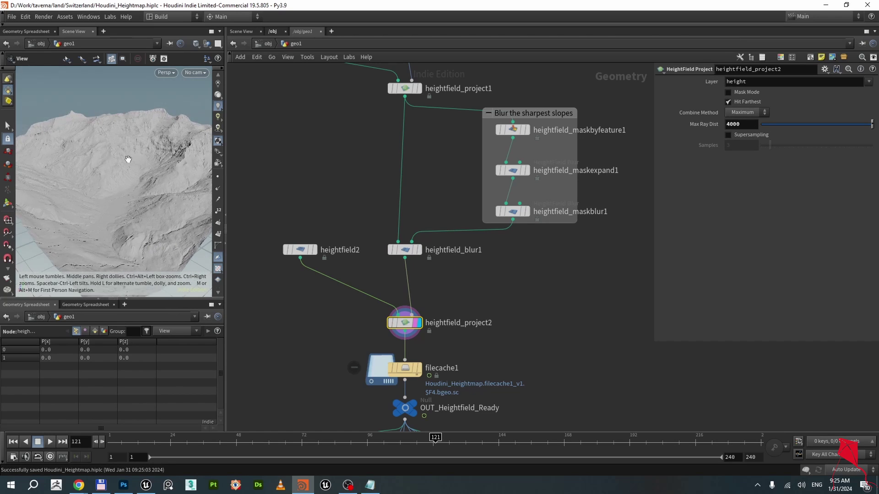
click(308, 251)
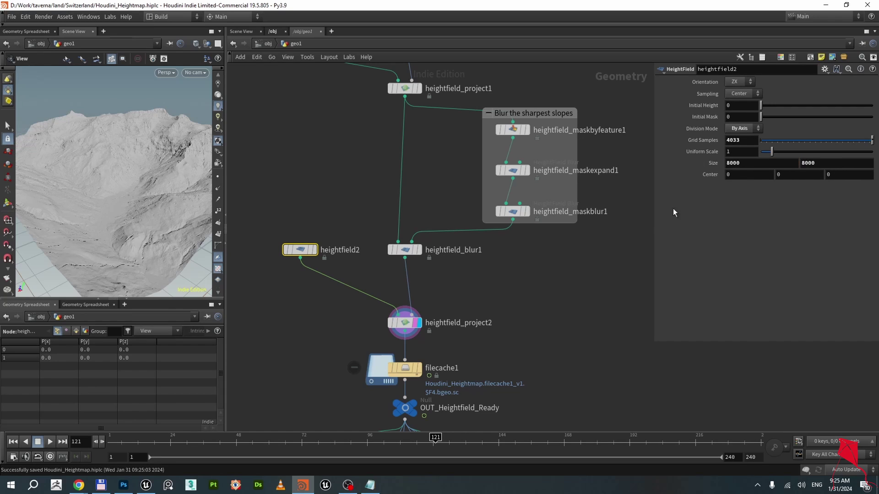
click(405, 323)
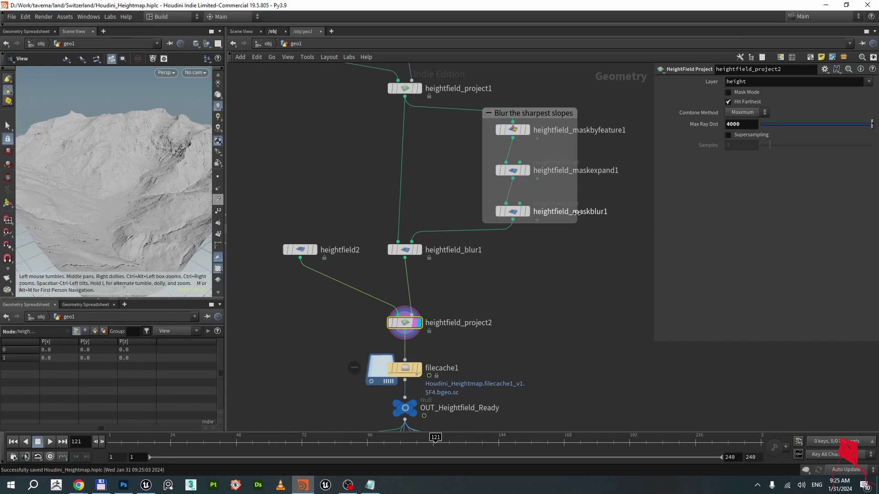
drag(174, 197, 138, 197)
Display filecache1 and examine the landscape layer branches and Heightmap Output group below OUT_Heightfield_Ready.
click(417, 369)
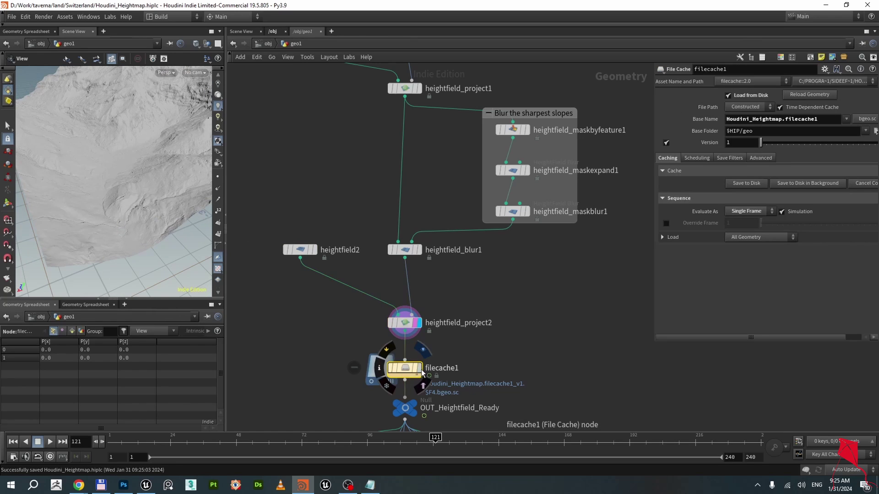
scroll(457, 321, down, 4)
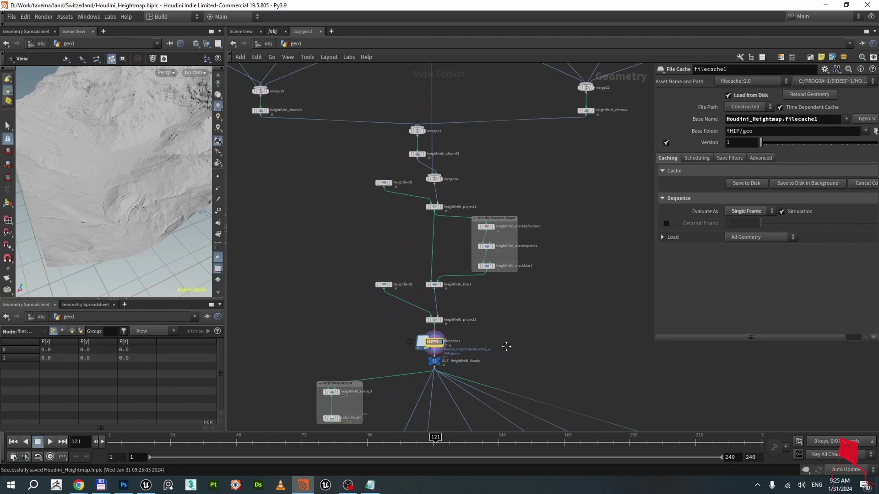
middle_drag(506, 341, 404, 136)
scroll(361, 256, up, 1)
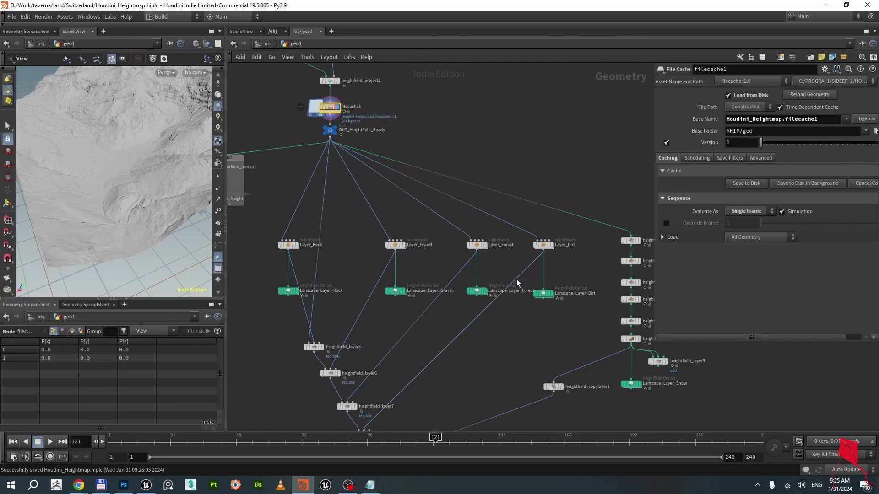
middle_drag(275, 184, 403, 256)
scroll(389, 206, up, 2)
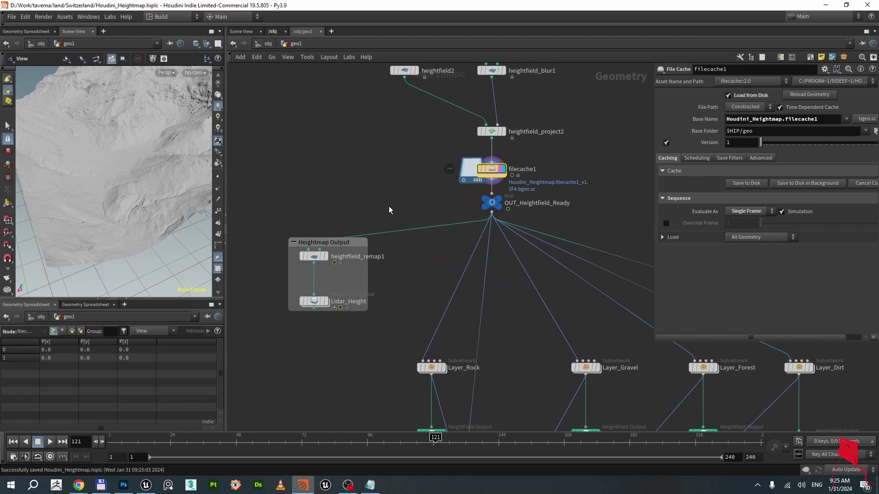
middle_drag(350, 250, 410, 243)
scroll(410, 242, up, 2)
middle_drag(499, 163, 447, 170)
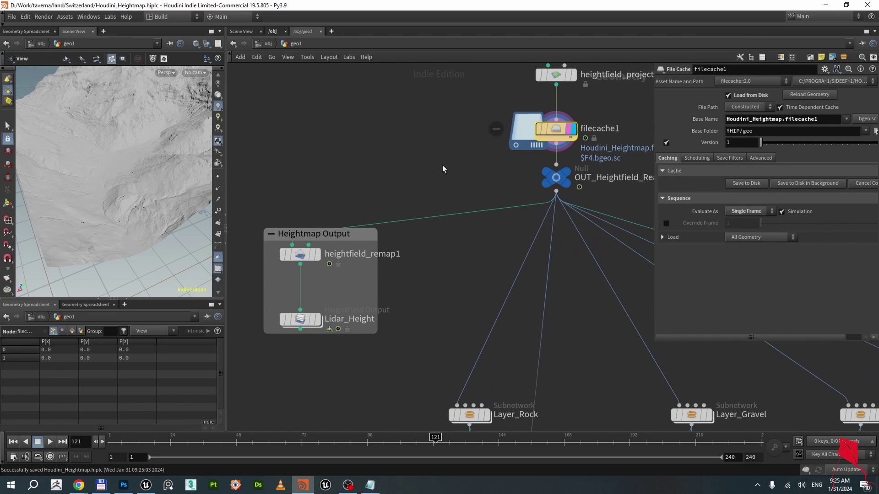
Add a HeightField Remap node fed by OUT_Heightfield_Ready beside the Heightmap Output group and display it.
click(556, 192)
key(Tab)
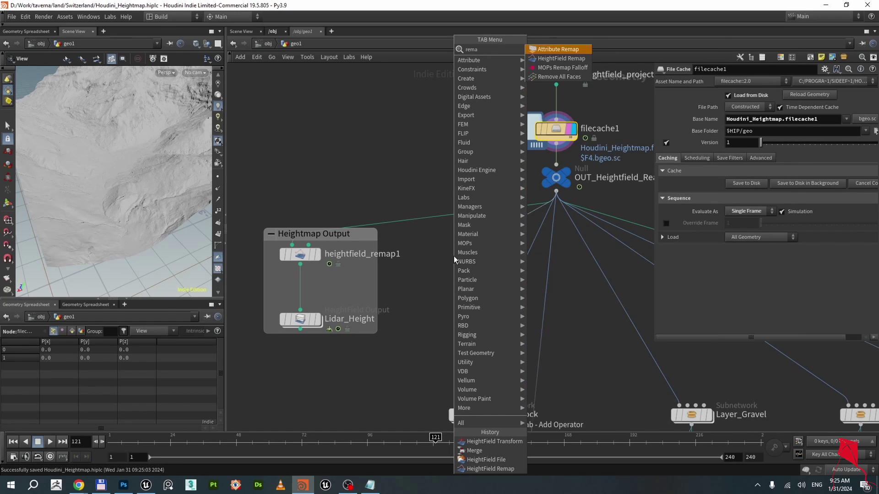
text(rema)
click(561, 59)
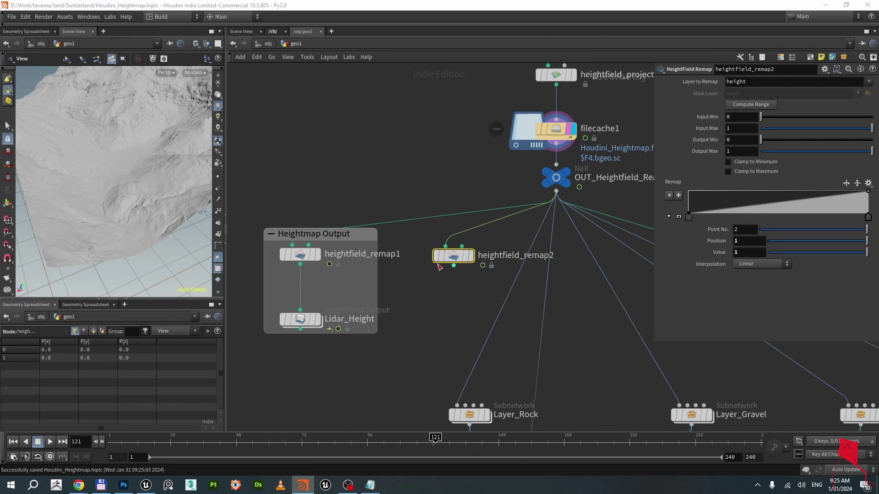
click(462, 261)
click(471, 256)
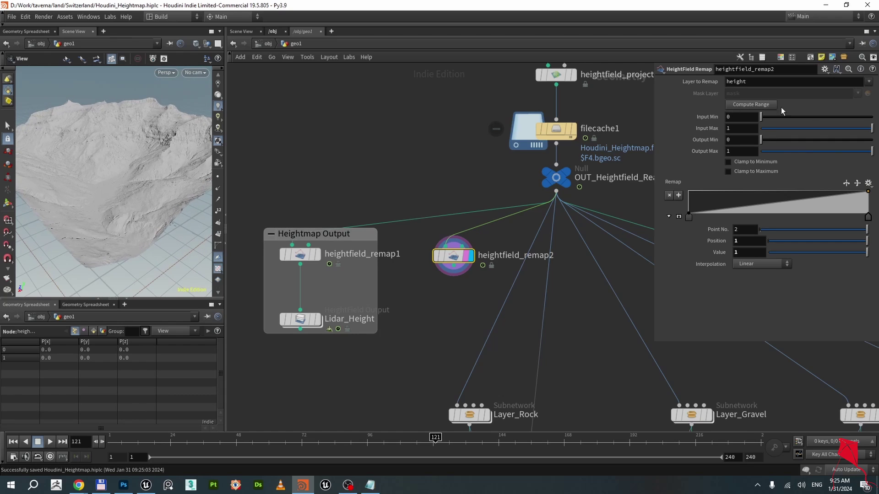
Compute the height range on the new remap node and set its Output Min to 0 and Output Max to 1.
click(753, 104)
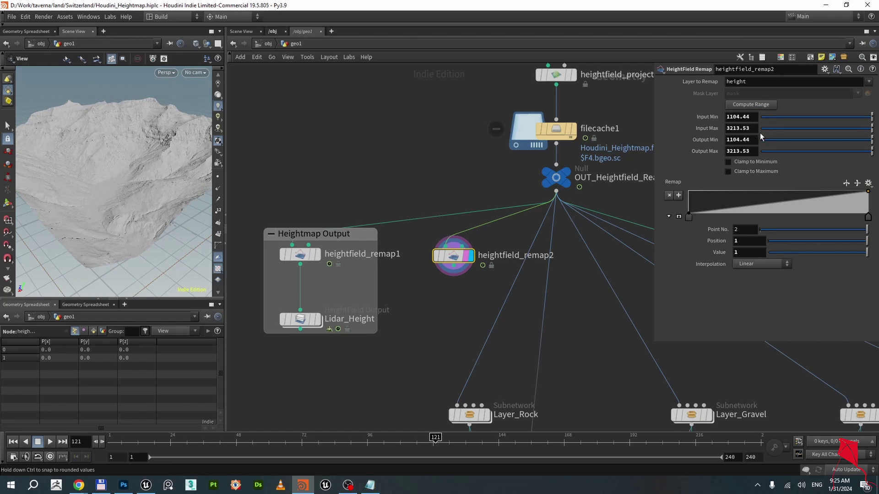
drag(752, 140, 690, 143)
text(0)
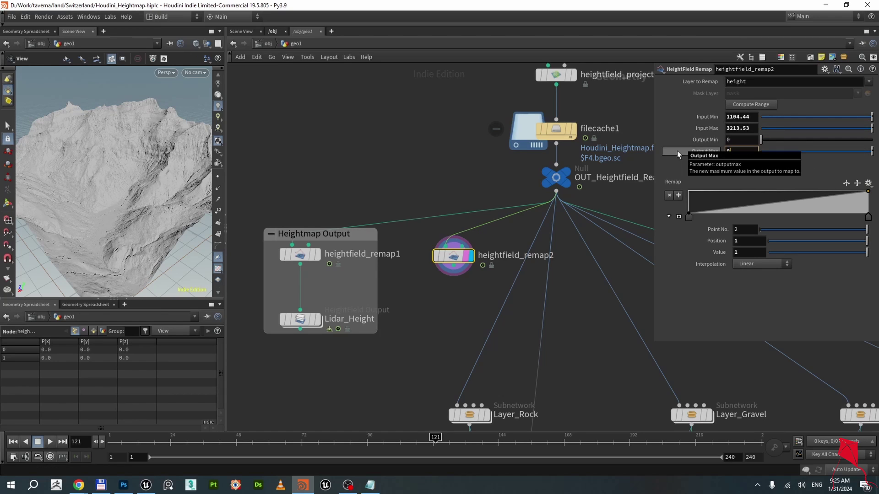
ctrl+middle_click(698, 152)
drag(742, 151, 707, 154)
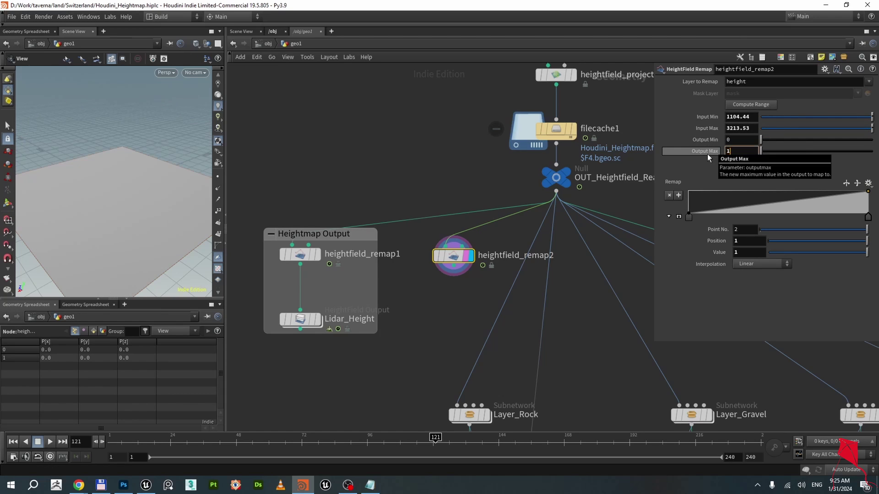
text(1)
key(Return)
scroll(124, 179, up, 5)
scroll(124, 180, down, 1)
drag(126, 197, 123, 189)
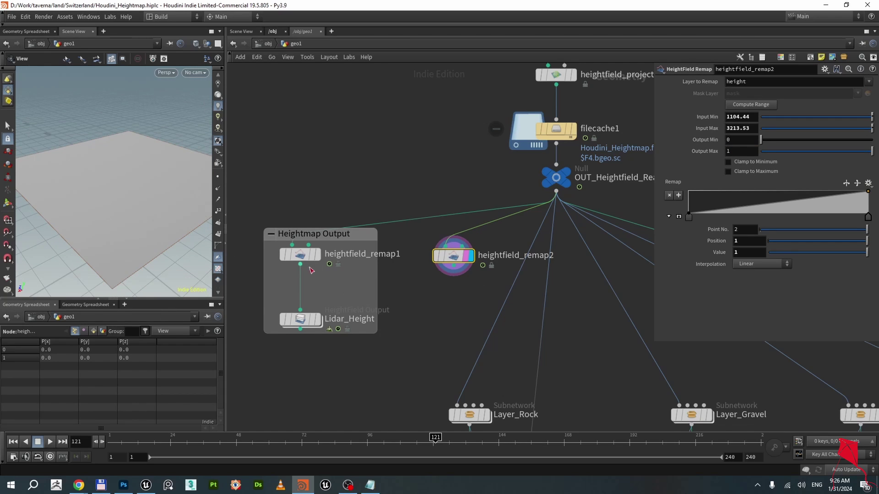
Inspect the settings of heightfield_remap1 and of the Lidar_Height output node, including its filename, format, bit type and output layer.
click(303, 256)
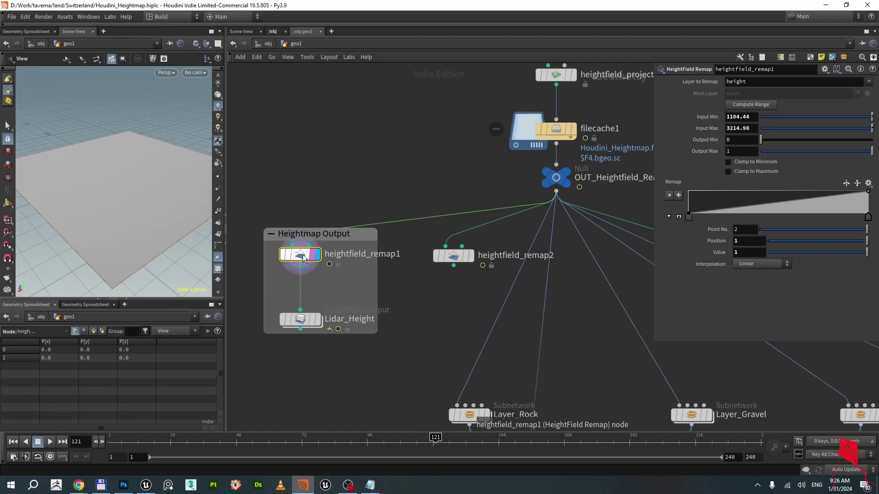
click(301, 326)
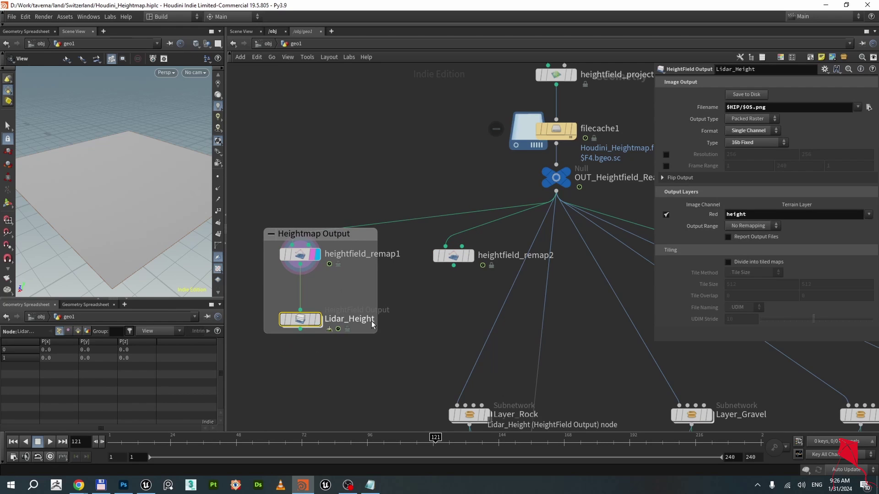
click(746, 107)
click(437, 280)
click(339, 319)
click(406, 344)
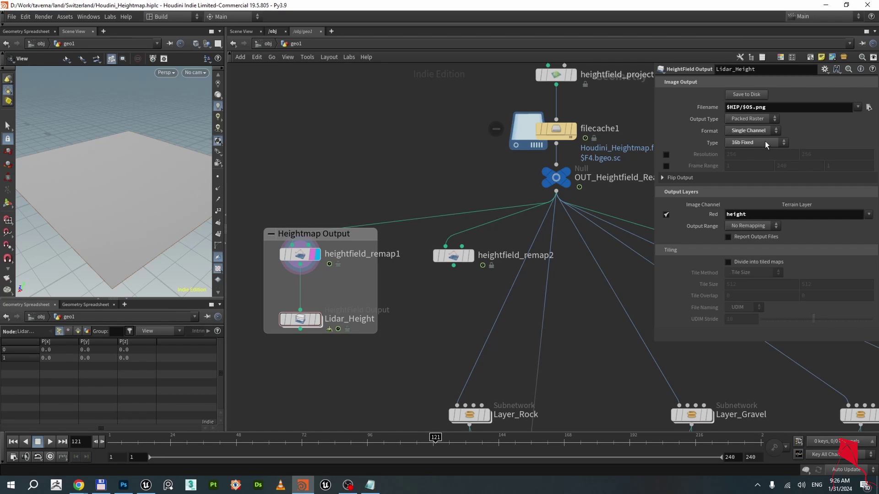
click(869, 217)
click(868, 225)
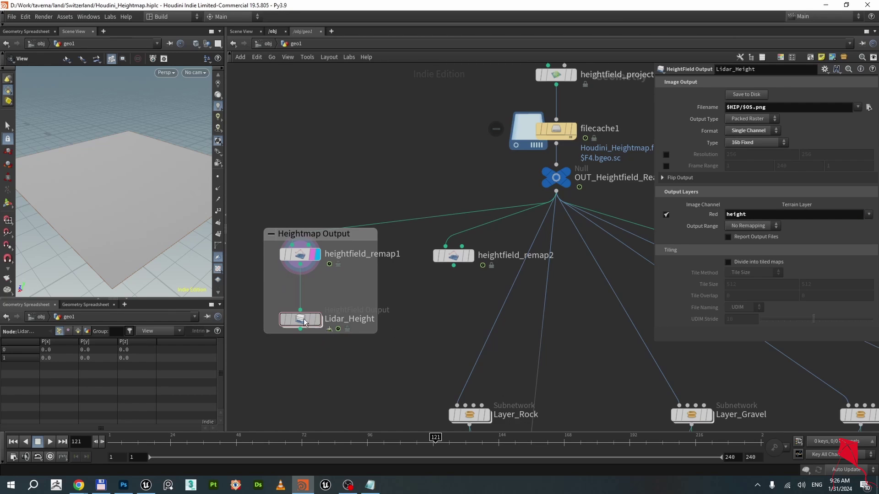
drag(149, 171, 151, 194)
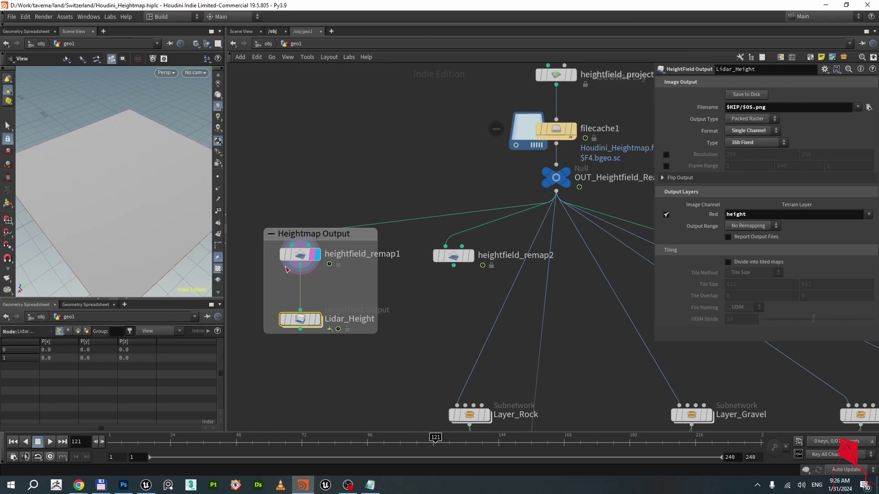
Switch to Total Commander, go up to the Switzerland project folder and preview the exported Lidar_Height.png.
click(101, 485)
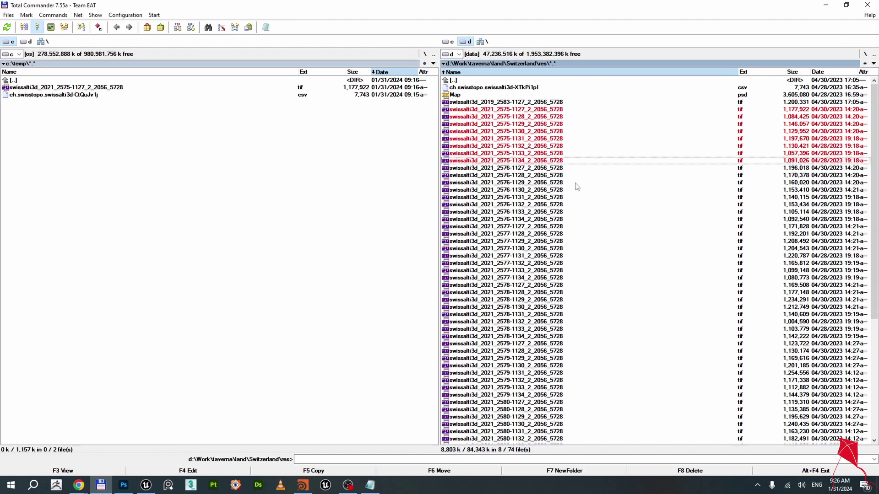
double_click(484, 81)
double_click(465, 161)
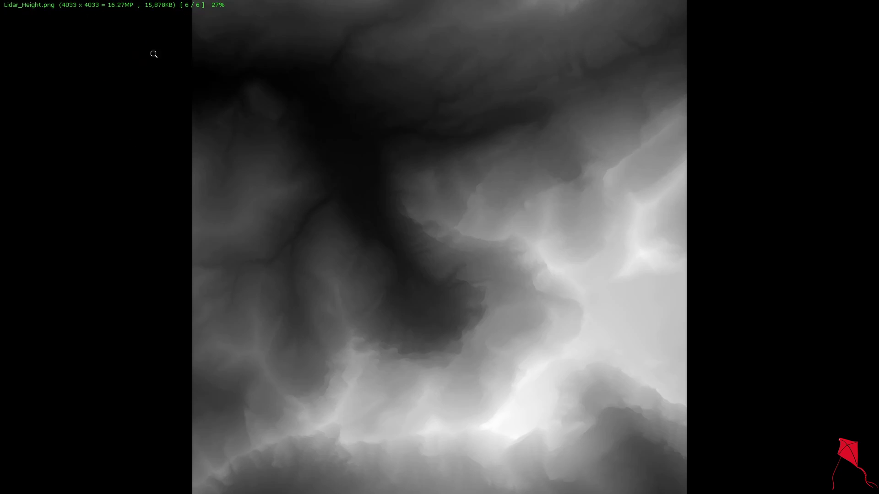
key(Escape)
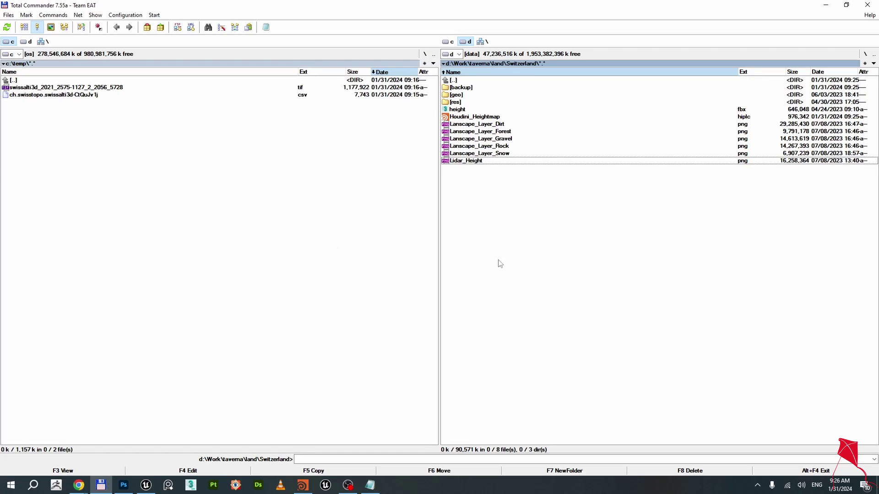
Switch to Unreal Engine and create a new level from a template with lighting, sky and floor.
click(146, 486)
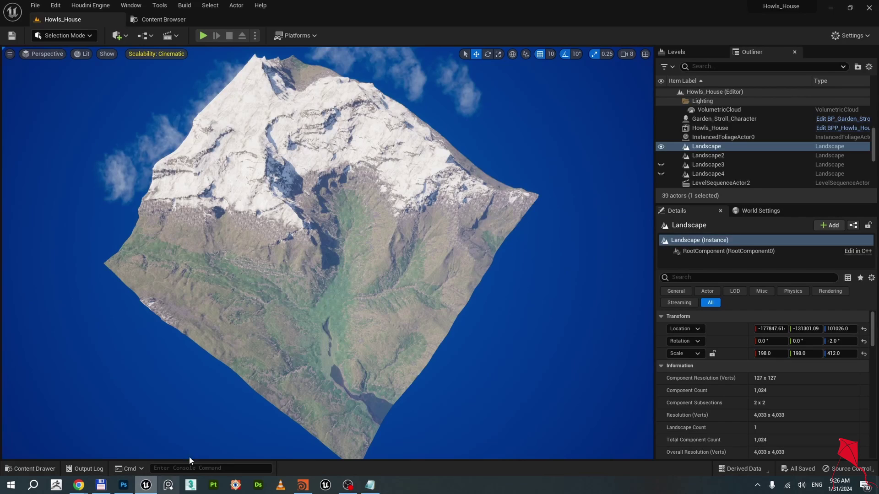
click(35, 5)
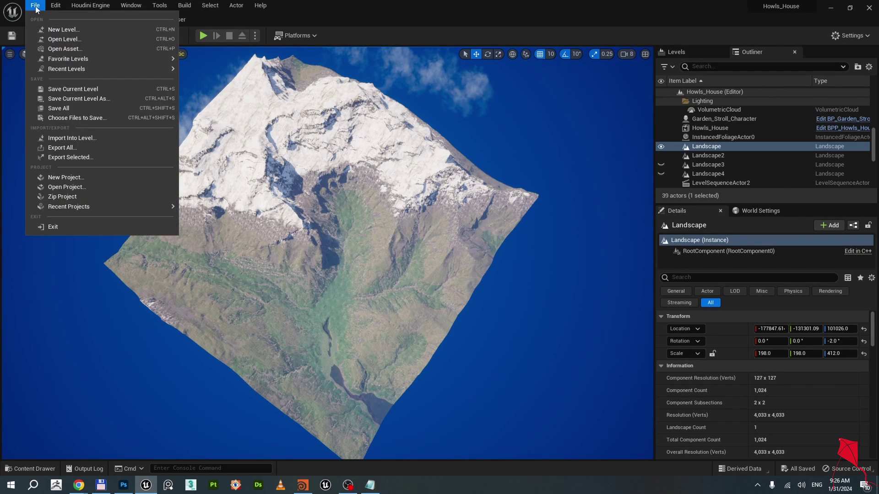
click(60, 30)
double_click(447, 174)
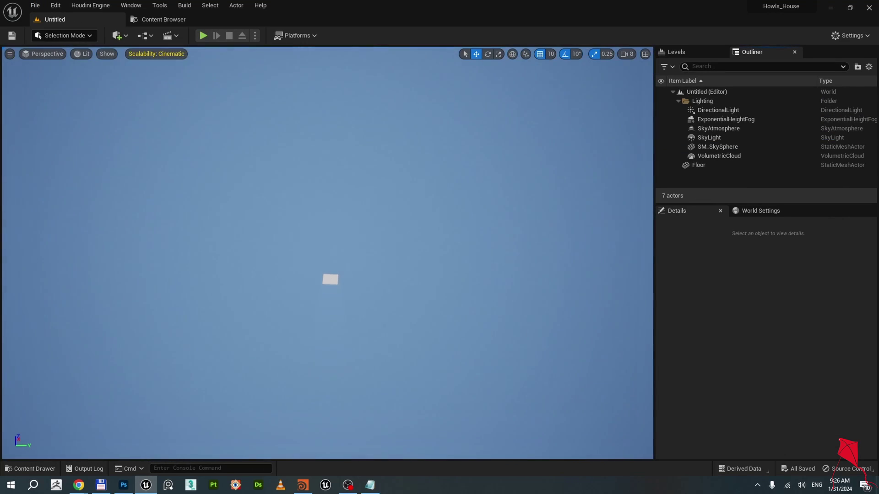
Enter Landscape mode, clear the previous heightmap file and load the exported 4033×4033 heightmap for the new landscape.
click(64, 35)
click(68, 64)
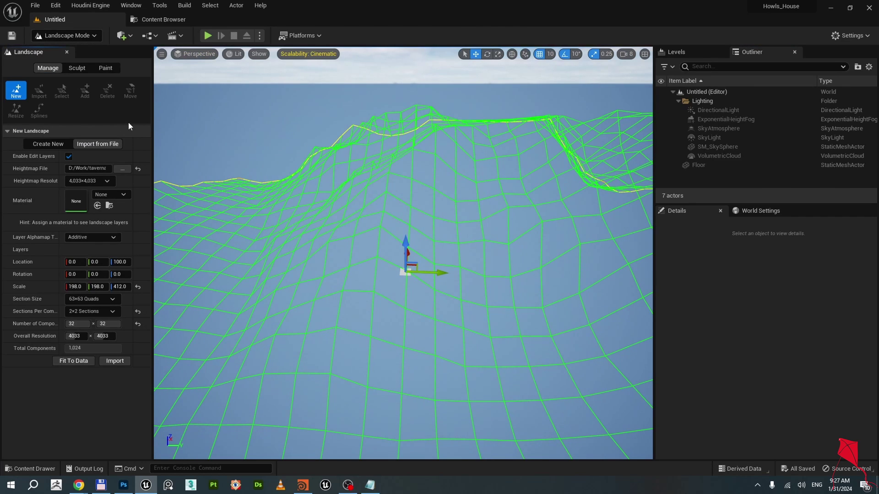
click(121, 168)
click(155, 132)
double_click(154, 131)
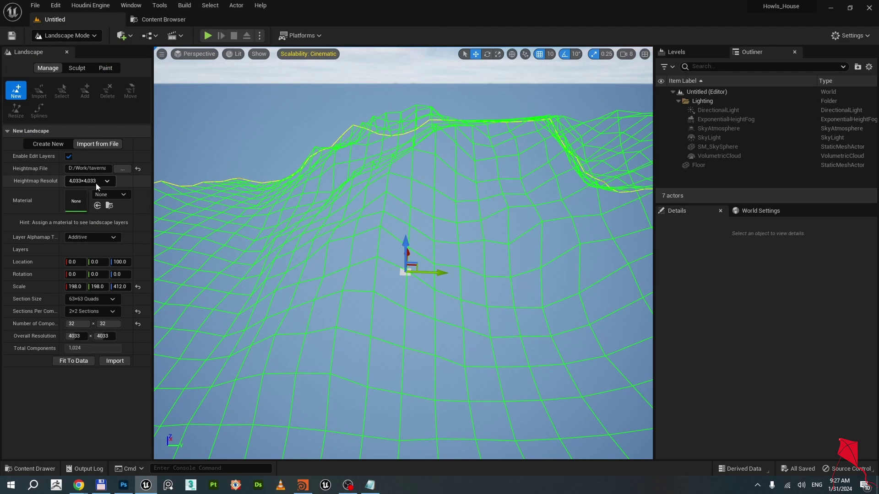
click(138, 169)
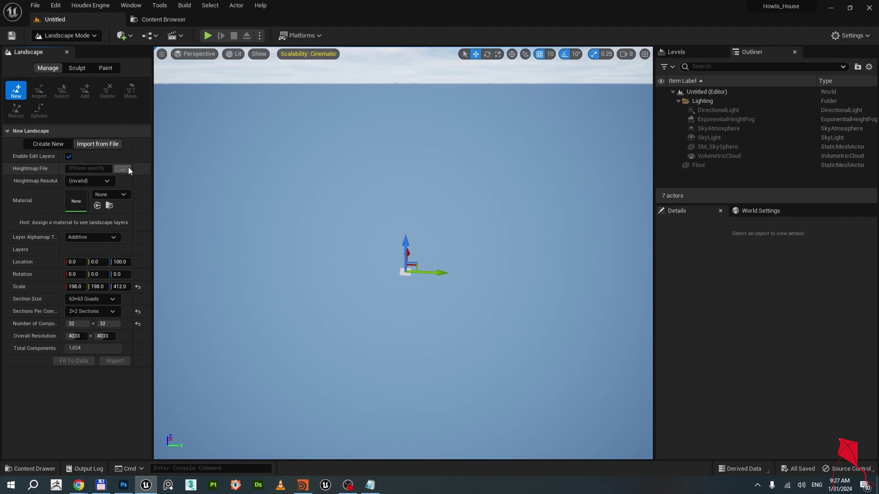
click(122, 169)
double_click(155, 130)
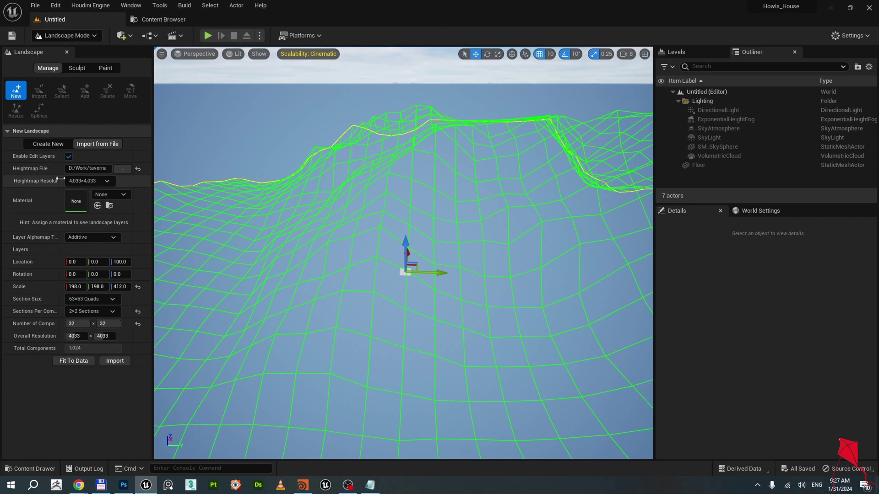
Reset the new landscape's scale to default, calculate 8000 / 4033 * 100 in Calculator and copy the result's whole-number part, 198.
click(138, 288)
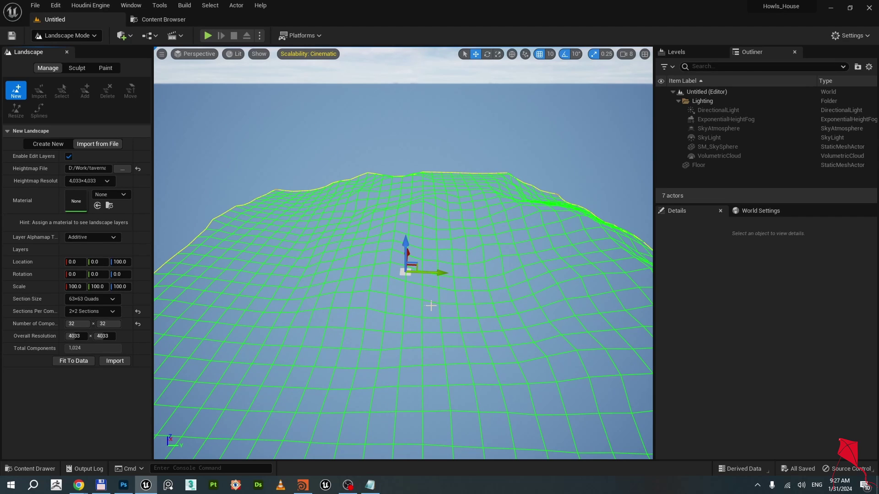
key(XF86Calculator)
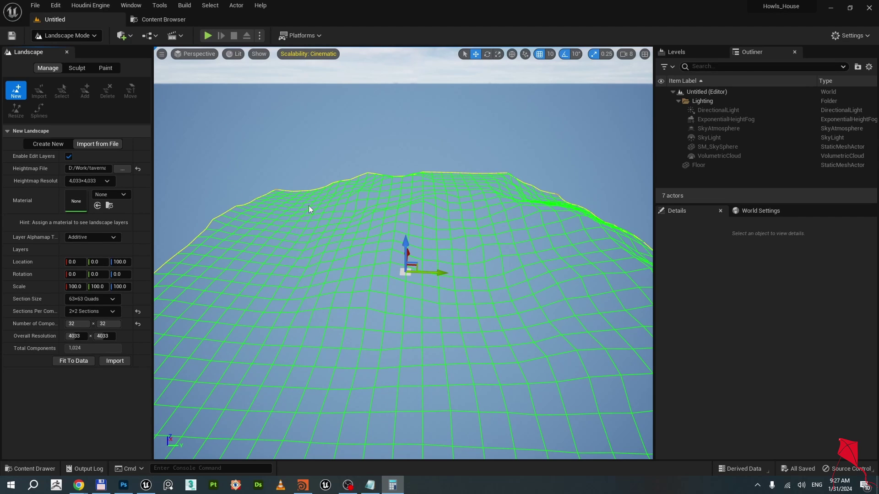
text(8000)
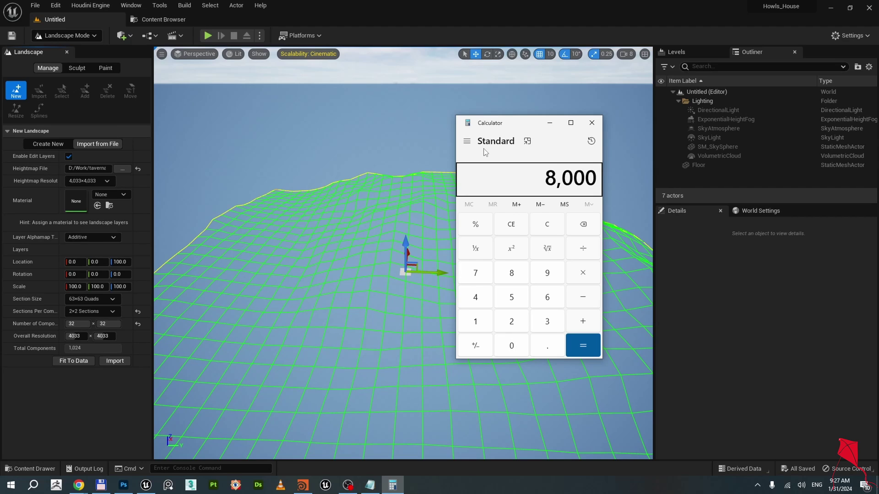
text(/4033)
key(Return)
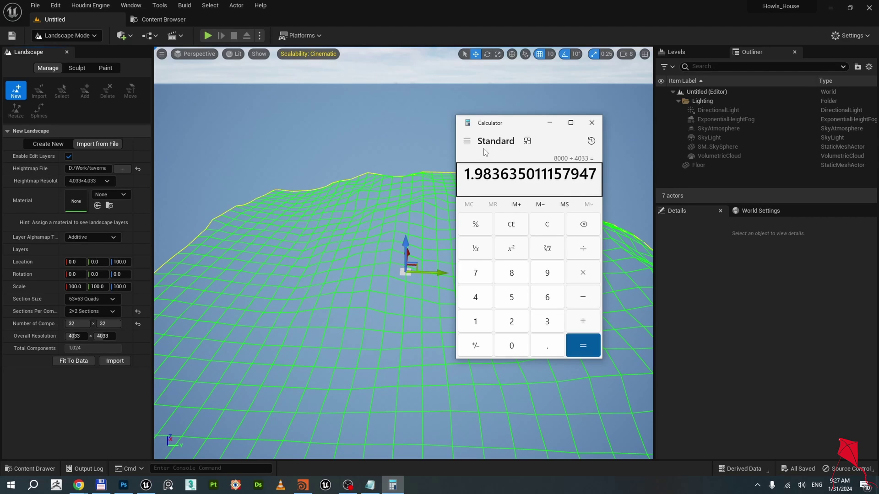
text(*100)
key(Return)
double_click(485, 173)
key(ctrl+c)
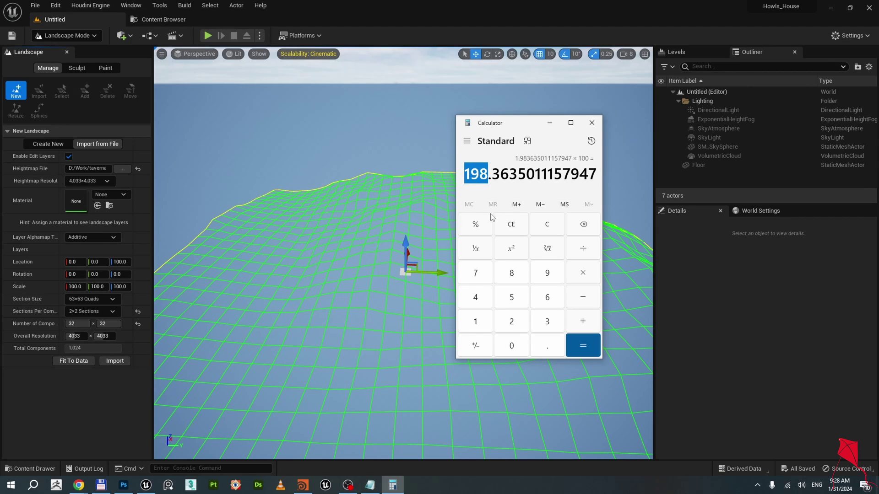
Set the new landscape's X and Y scale to 198.
click(76, 287)
key(ctrl+v)
key(Return)
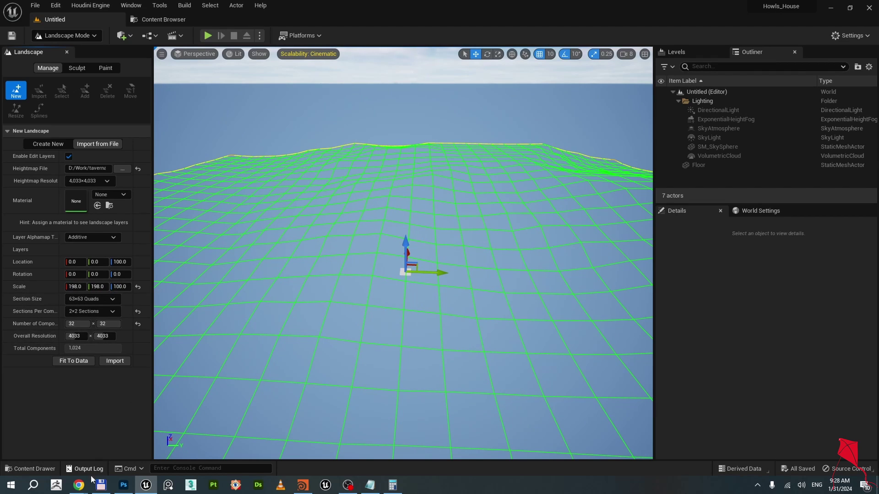
Switch to the Landscape Technical Guide in Chrome and read how the heightmap Z scale is calculated, including the 0.001953125 ratio.
mouse_move(74, 487)
click(151, 448)
scroll(461, 312, up, 5)
scroll(458, 315, up, 1)
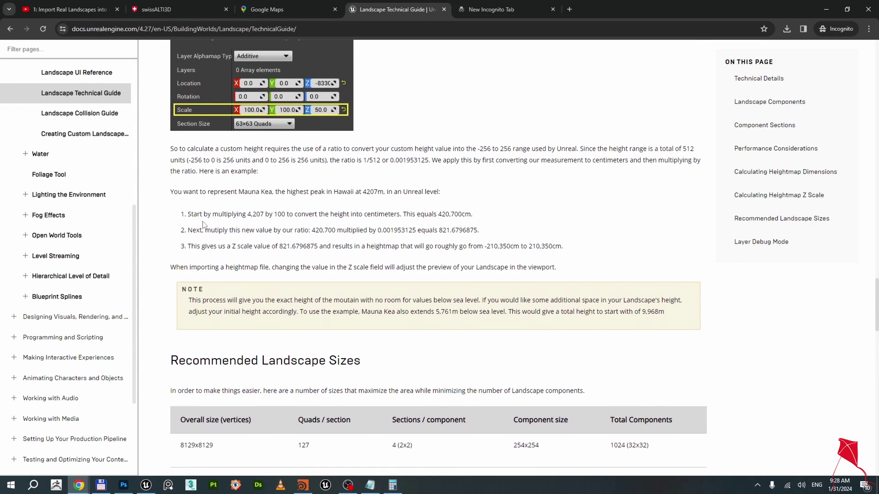
scroll(210, 236, up, 6)
scroll(356, 273, down, 2)
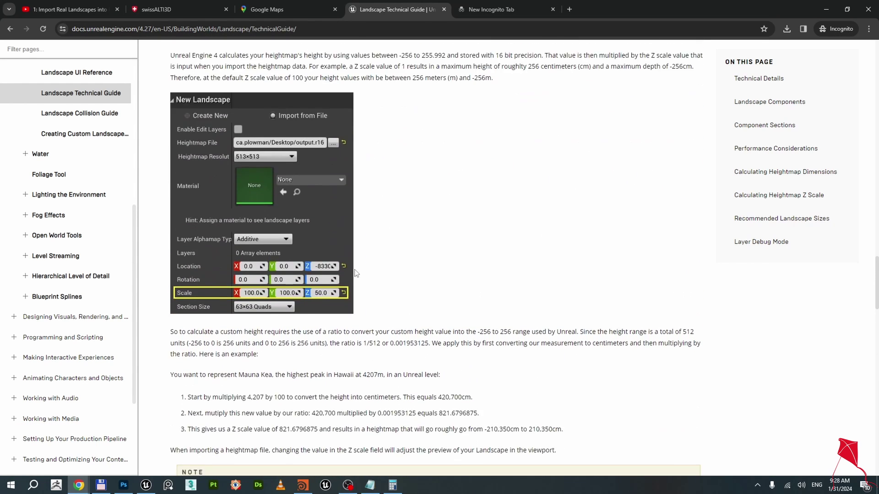
scroll(353, 278, down, 3)
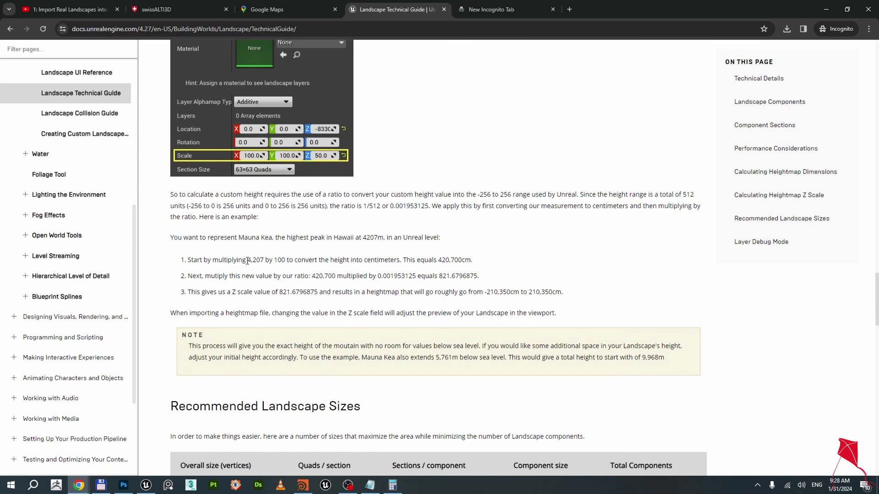
drag(247, 260, 267, 260)
click(265, 261)
drag(274, 260, 286, 260)
drag(378, 276, 416, 276)
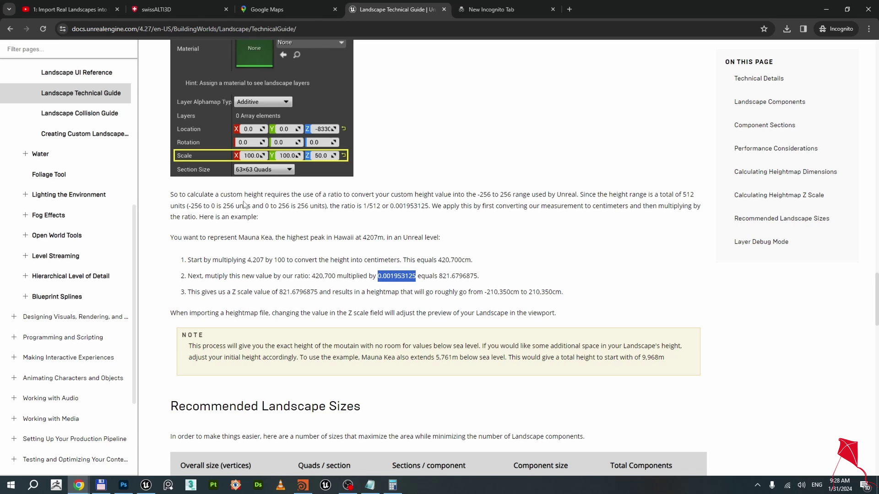
click(499, 269)
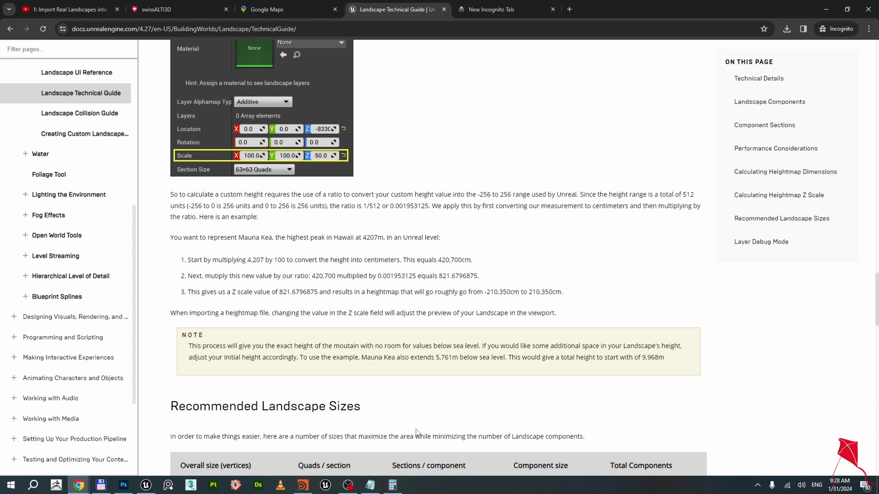
Switch back to Houdini and delete the heightfield_remap2 node.
click(303, 485)
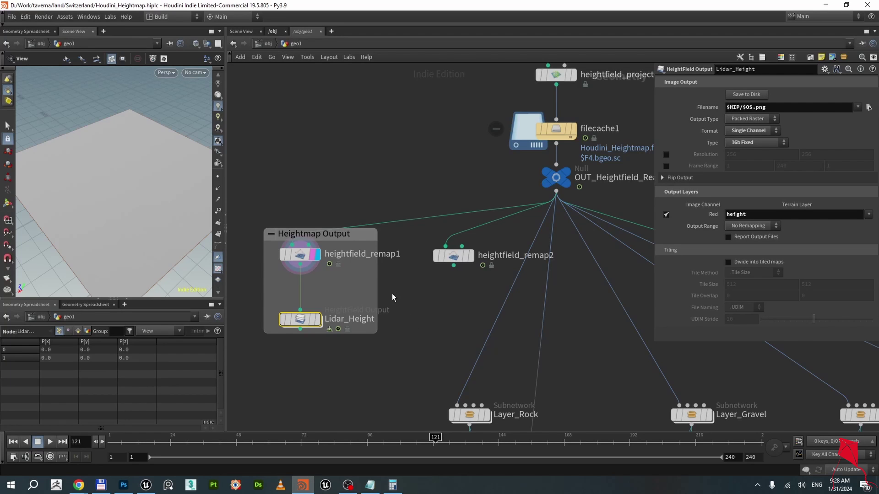
scroll(392, 298, down, 2)
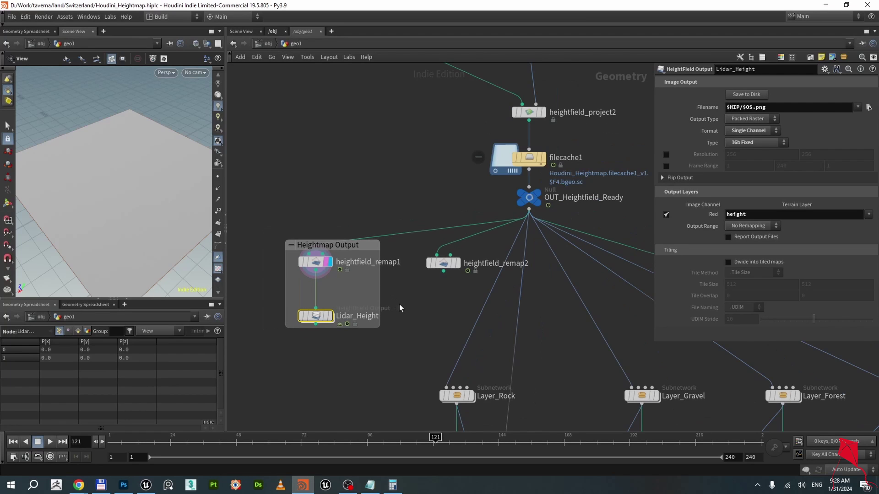
click(444, 265)
key(Delete)
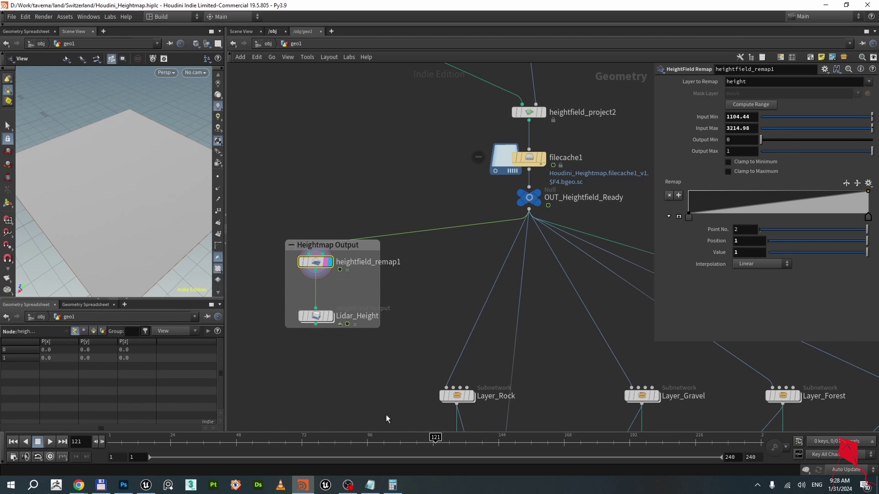
Clear Calculator and enter the Input Max value of heightfield_remap1, 3214.98, copied from its parameters.
click(392, 484)
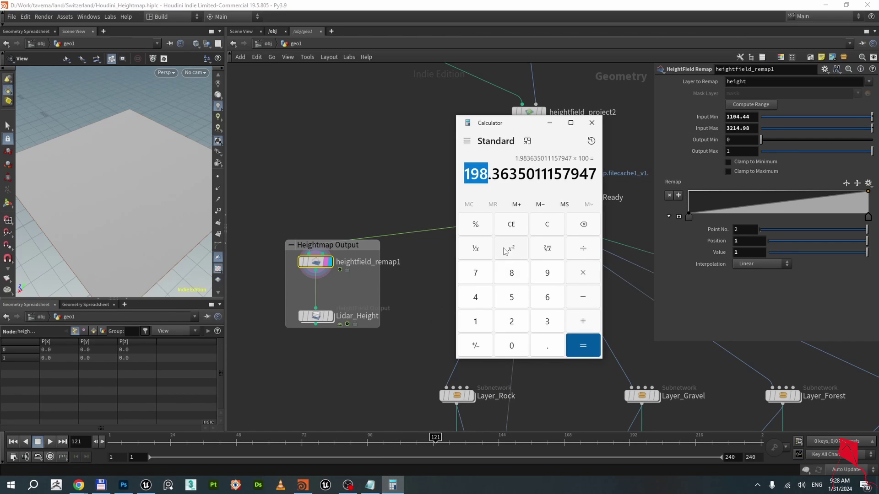
click(512, 225)
drag(747, 128, 692, 130)
key(ctrl+c)
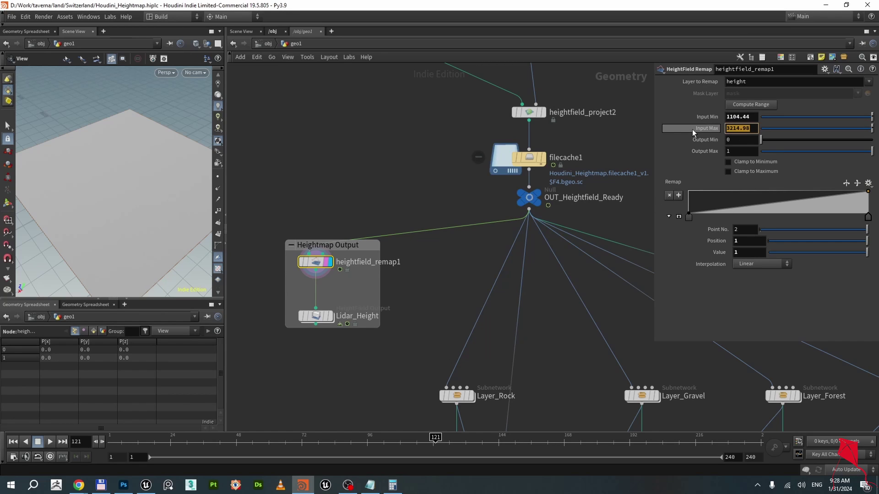
key(alt+Tab)
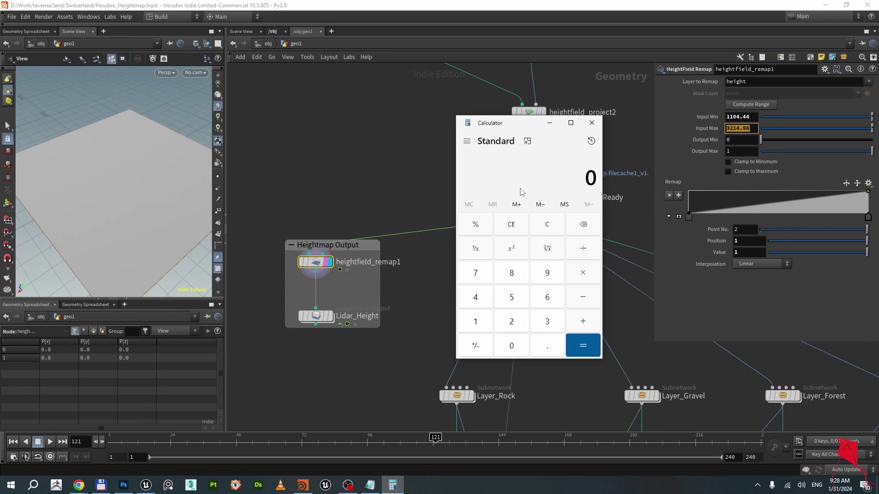
key(ctrl+v)
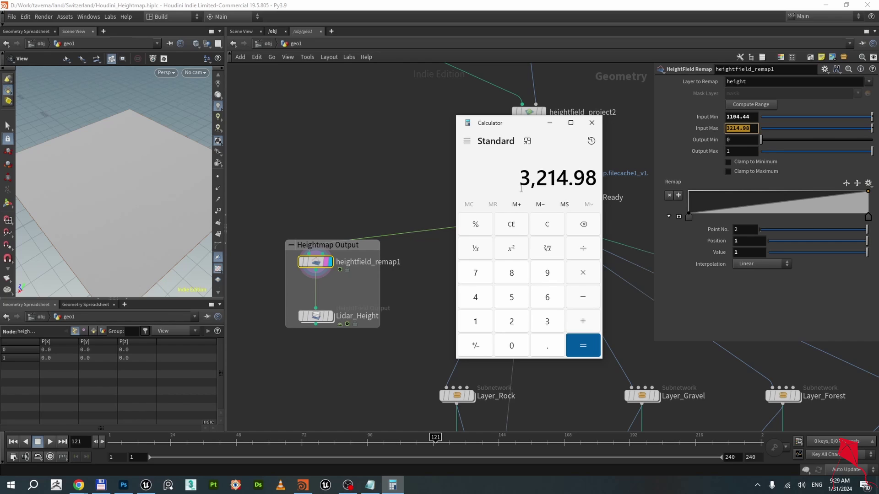
Copy the Input Min value of heightfield_remap1, 1104.44, and subtract it from 3214.98 in Calculator.
drag(756, 116, 704, 117)
key(ctrl+c)
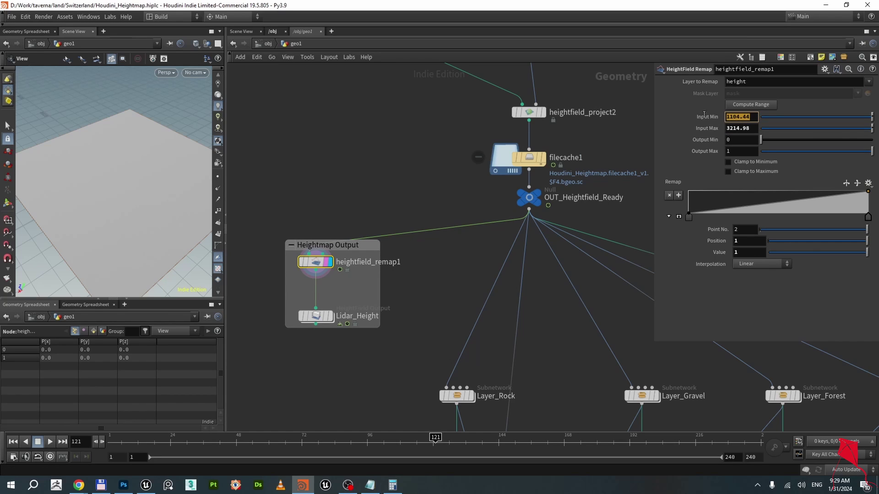
click(392, 486)
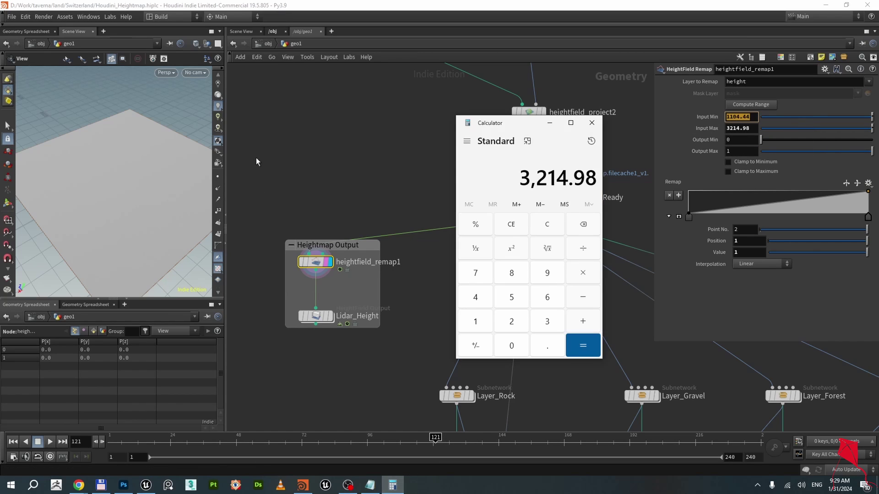
key(minus)
key(ctrl+v)
key(Return)
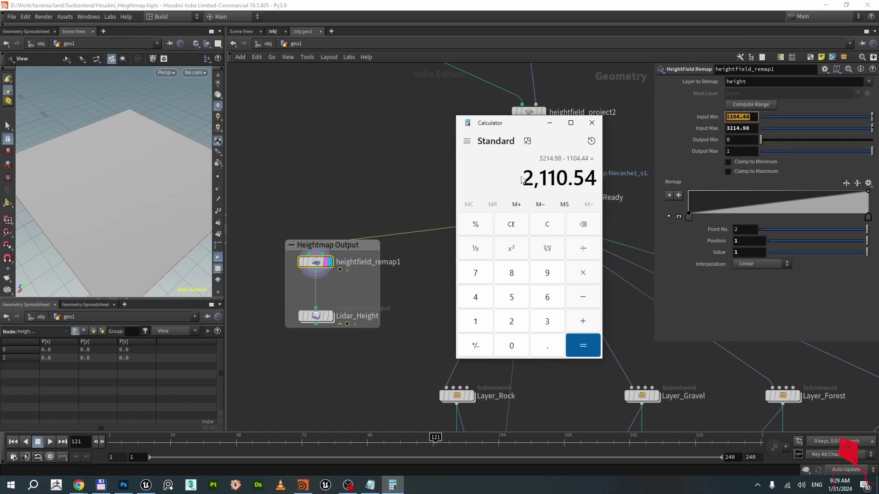
drag(521, 179, 598, 180)
click(497, 177)
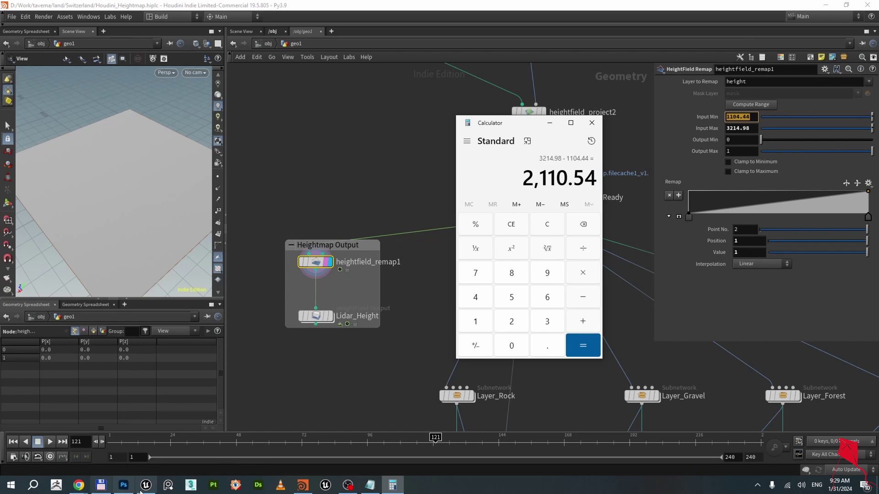
Switch to the Landscape Technical Guide in Chrome and copy the height ratio 0.001953125 from the Mauna Kea example.
mouse_move(79, 486)
click(144, 446)
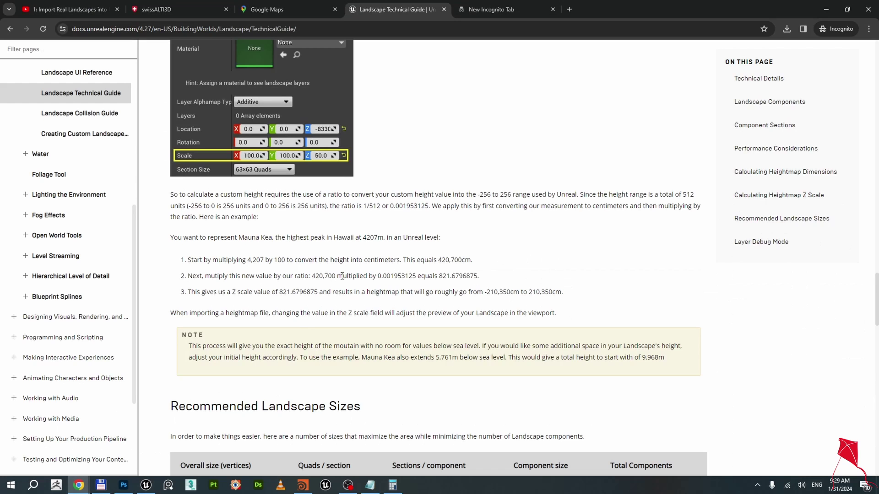
double_click(280, 260)
click(364, 270)
drag(378, 275, 417, 276)
key(ctrl+c)
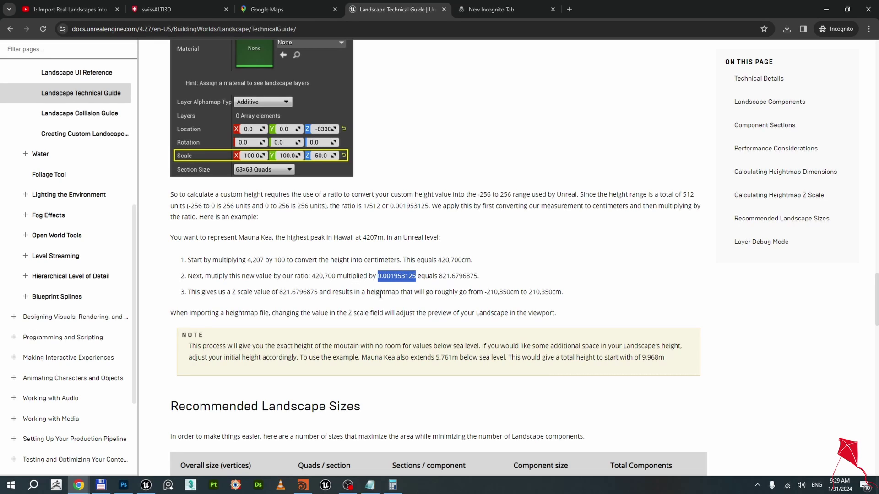
In Calculator, multiply the height difference by 100 and multiply that result by the copied ratio 0.001953125.
click(392, 485)
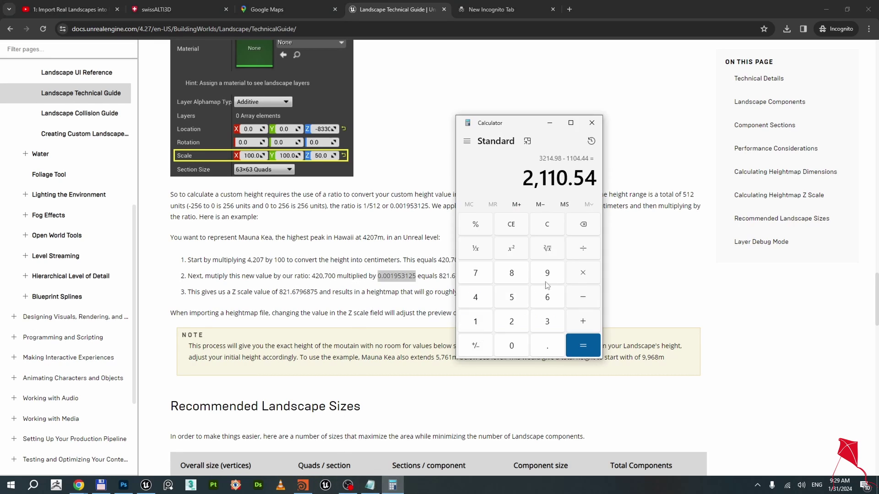
text(*100)
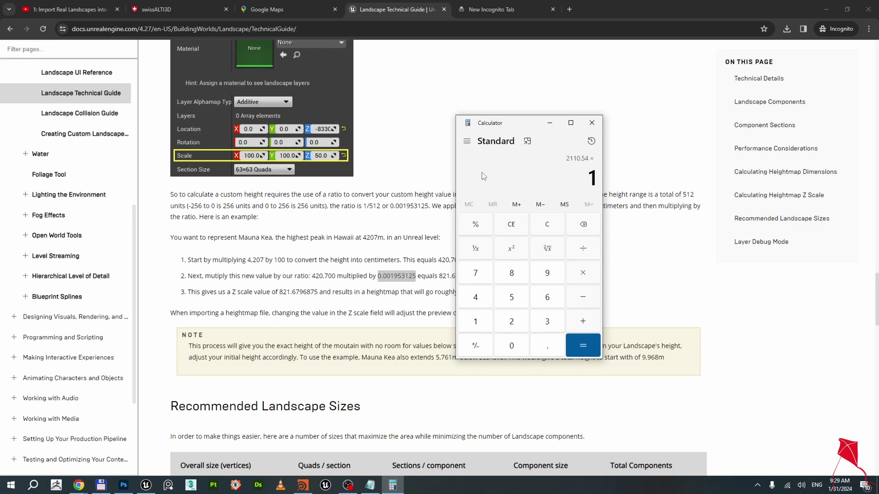
key(Return)
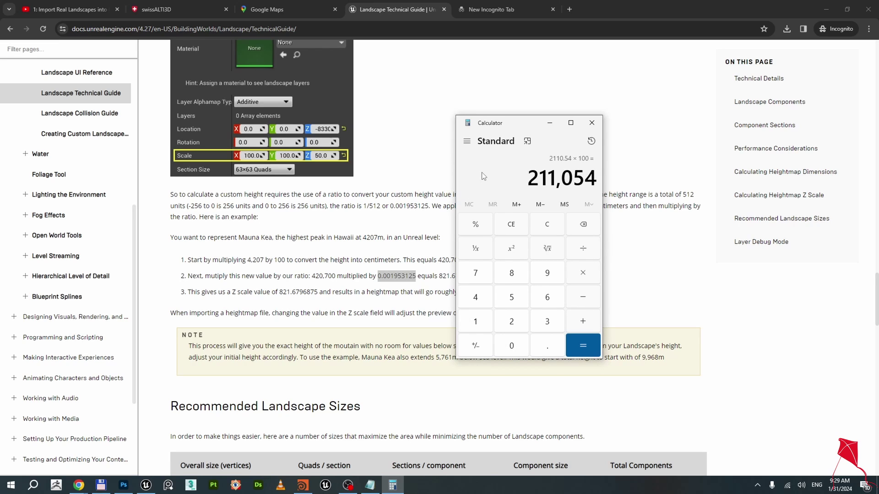
text(*)
key(ctrl+v)
key(Return)
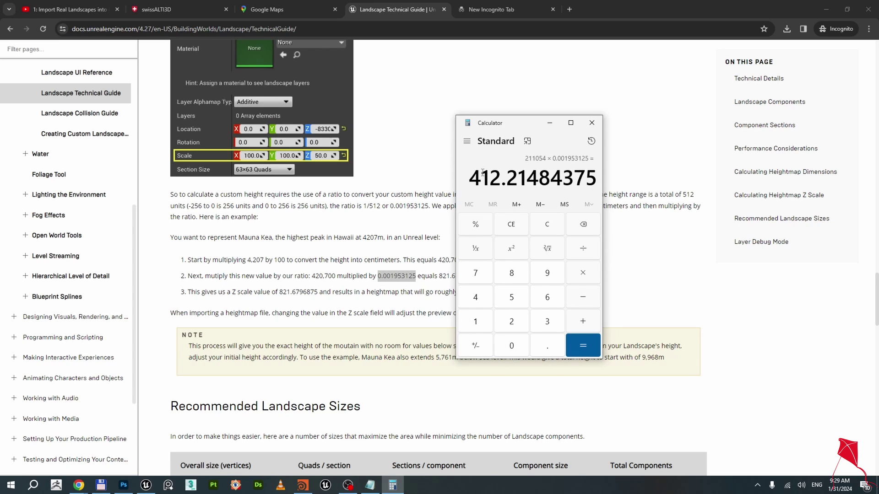
Copy the whole-number part, 412, of the calculated result and set the new landscape's Z scale to it in Unreal Engine.
drag(471, 182, 502, 178)
key(ctrl+c)
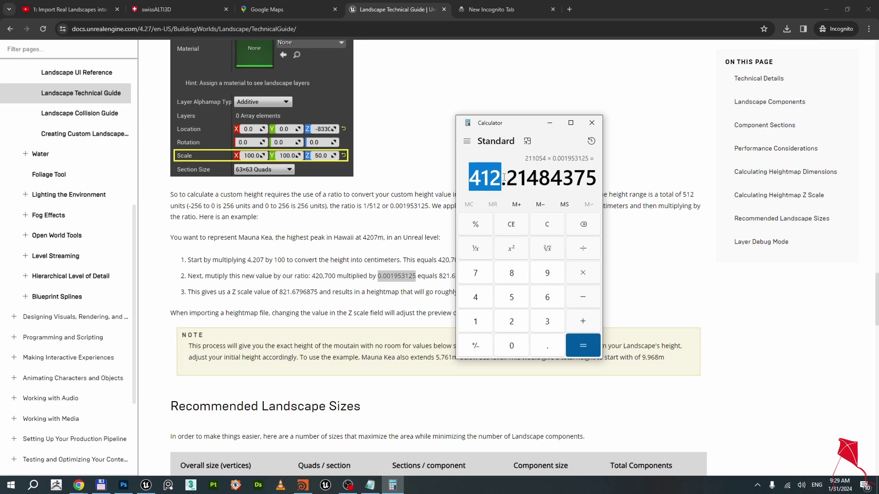
click(146, 485)
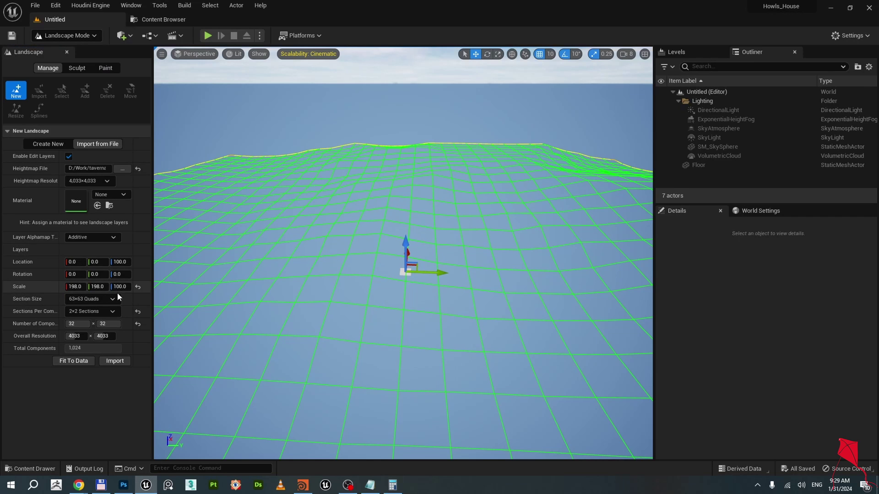
click(118, 287)
key(ctrl+v)
key(Return)
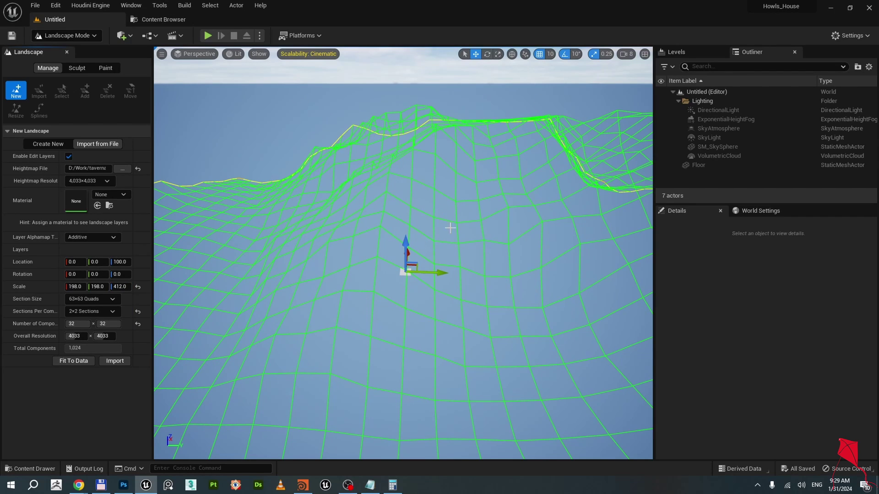
Import the heightmap as a landscape and switch the editor to Selection Mode.
click(115, 361)
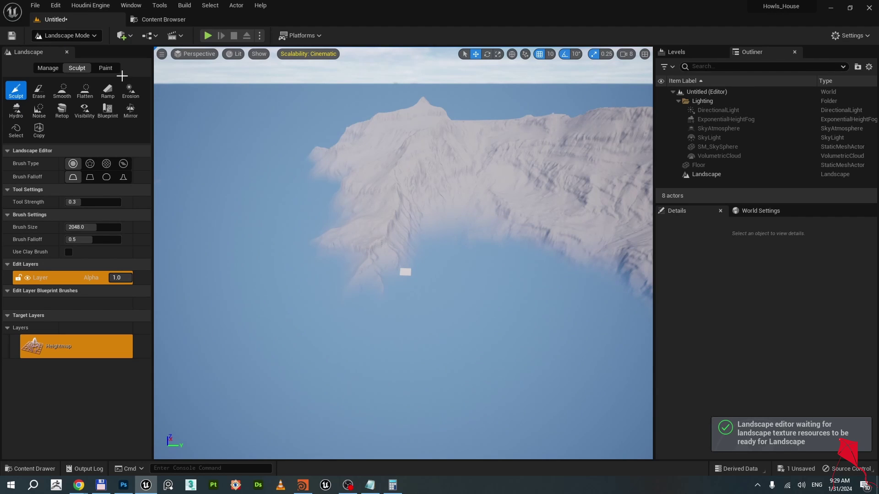
click(90, 37)
click(75, 47)
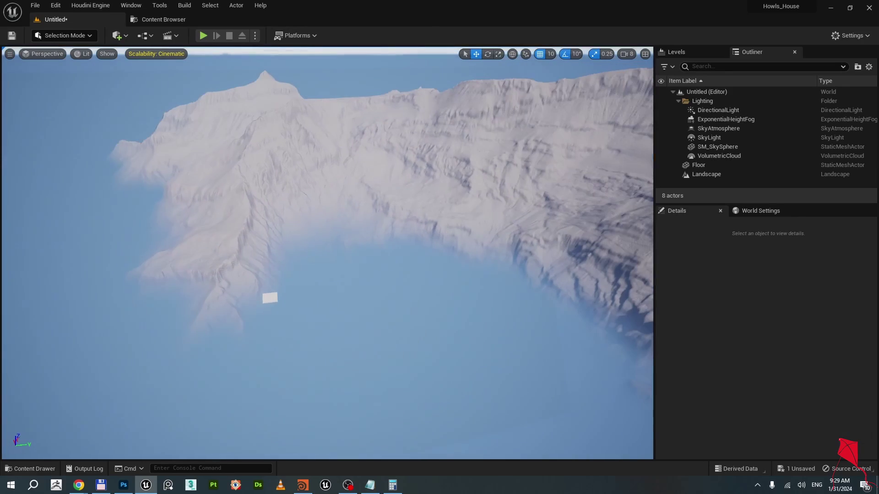
Temporarily hide the ExponentialHeightFog actor, examine and select the imported landscape, and show the fog again.
click(661, 119)
key(s)
right_drag(328, 253, 316, 311)
key(w)
key(w)
key(s)
right_drag(460, 235, 463, 183)
click(460, 234)
right_drag(573, 296, 553, 303)
click(662, 121)
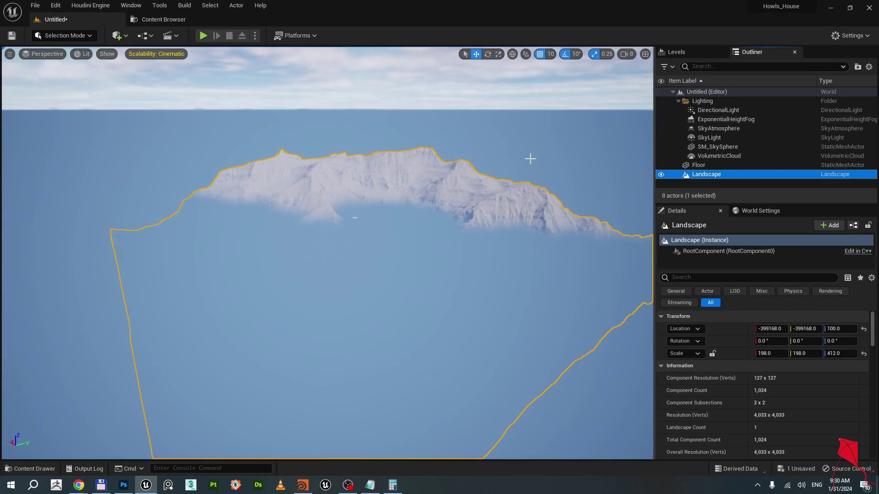
Raise the selected landscape to a Z location of 600 and frame it in the viewport.
right_drag(477, 211, 485, 226)
right_drag(450, 179, 437, 197)
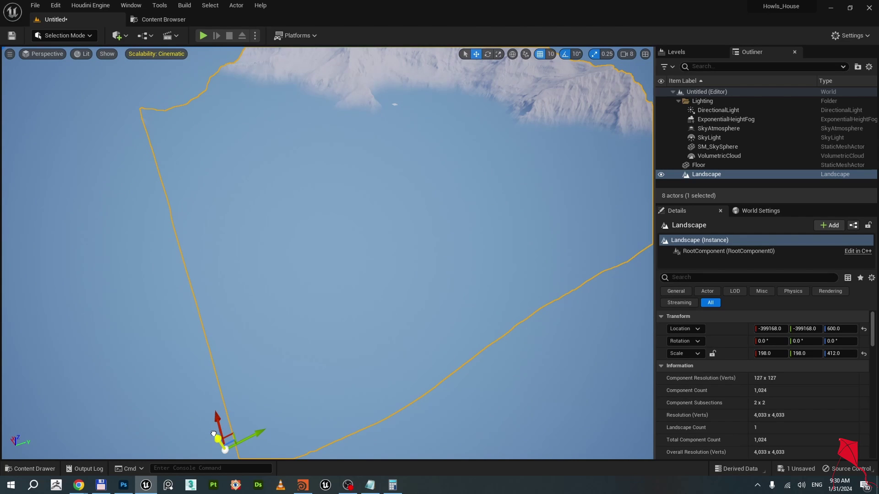
key(f)
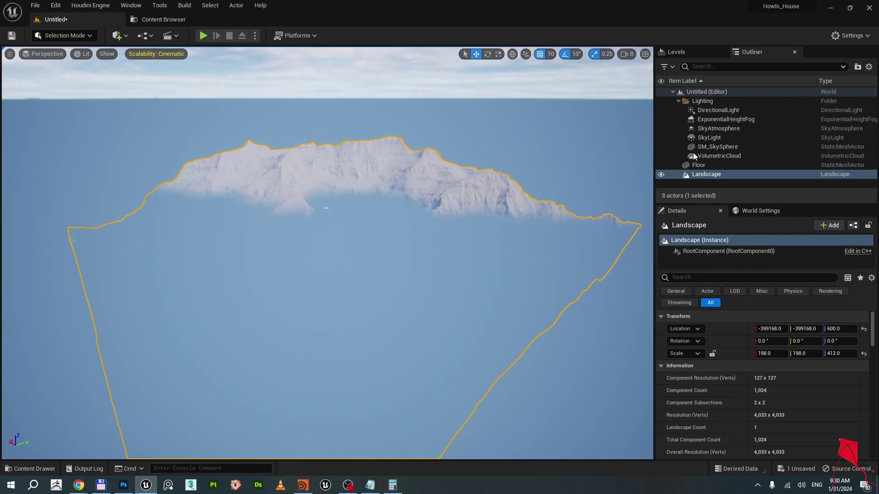
Hide the ExponentialHeightFog actor and examine the landscape's relief up close and from a distance.
click(661, 119)
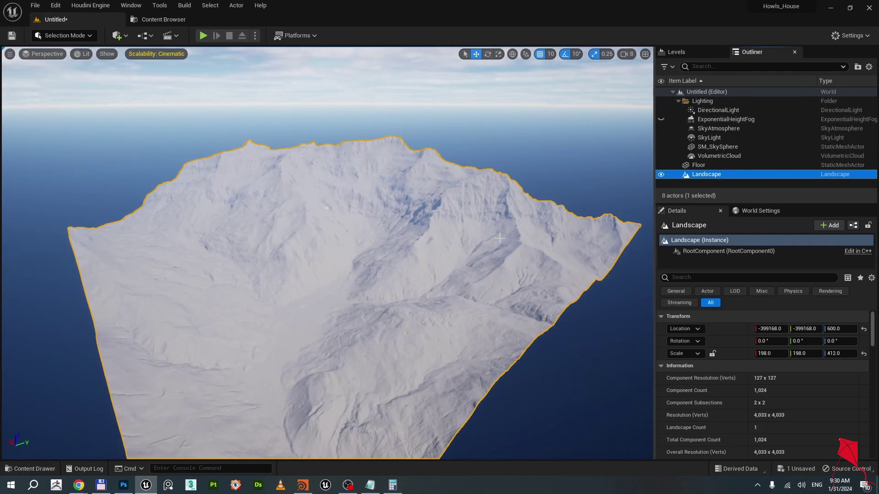
key(w)
mouse_move(499, 238)
right_down()
mouse_move(481, 261)
mouse_move(498, 264)
mouse_move(499, 287)
mouse_move(496, 269)
mouse_move(460, 259)
mouse_move(462, 287)
mouse_move(479, 280)
mouse_move(491, 252)
mouse_move(508, 243)
right_up()
key(s)
mouse_move(450, 209)
right_down()
mouse_move(476, 220)
mouse_move(462, 219)
right_up()
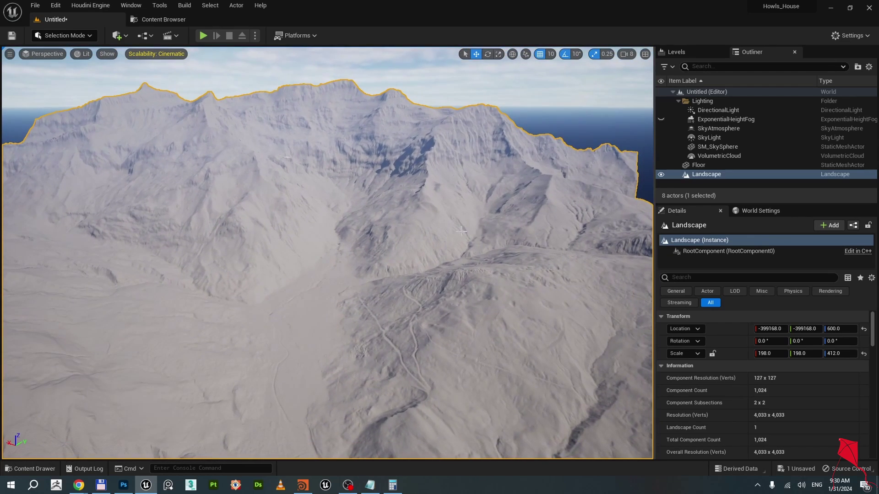
right_drag(462, 219, 427, 185)
key(s)
key(w)
key(w)
key(s)
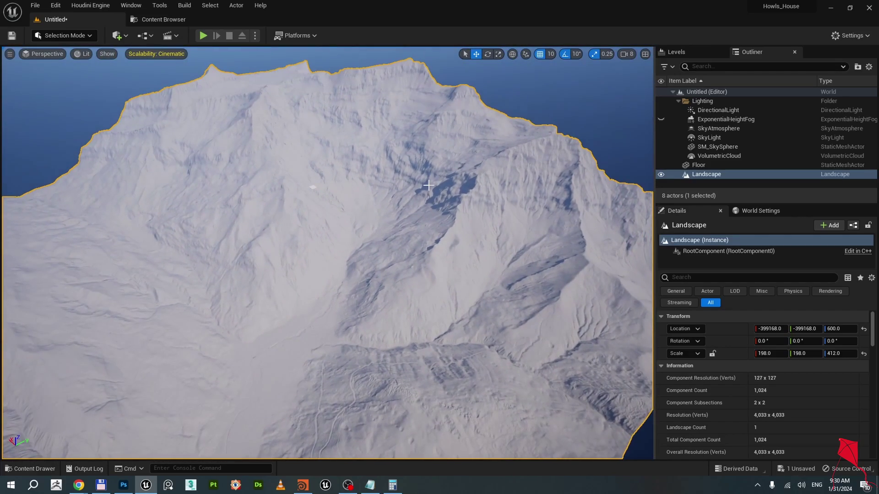
Switch to Houdini to view the Rock, Gravel, Forest and Dirt layer output nodes, and return to the landscape in Unreal Engine.
click(302, 485)
scroll(443, 308, down, 2)
middle_drag(475, 347, 374, 205)
scroll(409, 226, up, 4)
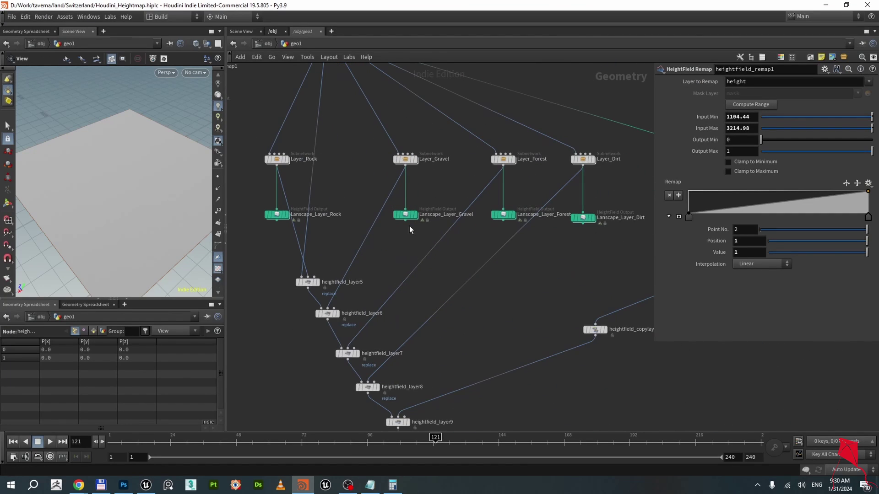
click(146, 484)
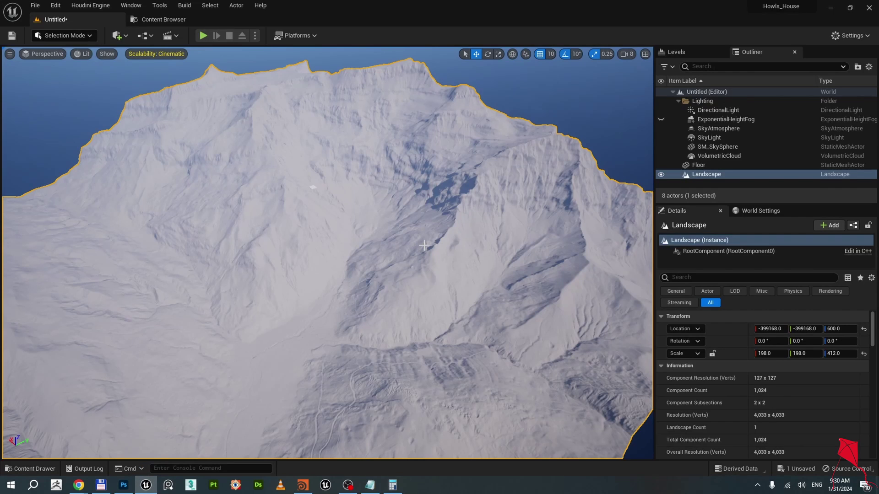
mouse_move(425, 247)
right_down()
mouse_move(414, 254)
mouse_move(426, 247)
right_up()
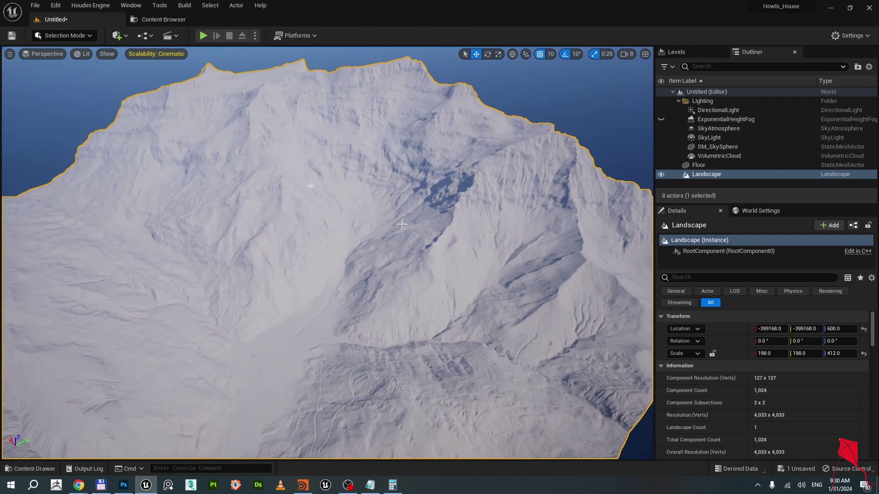